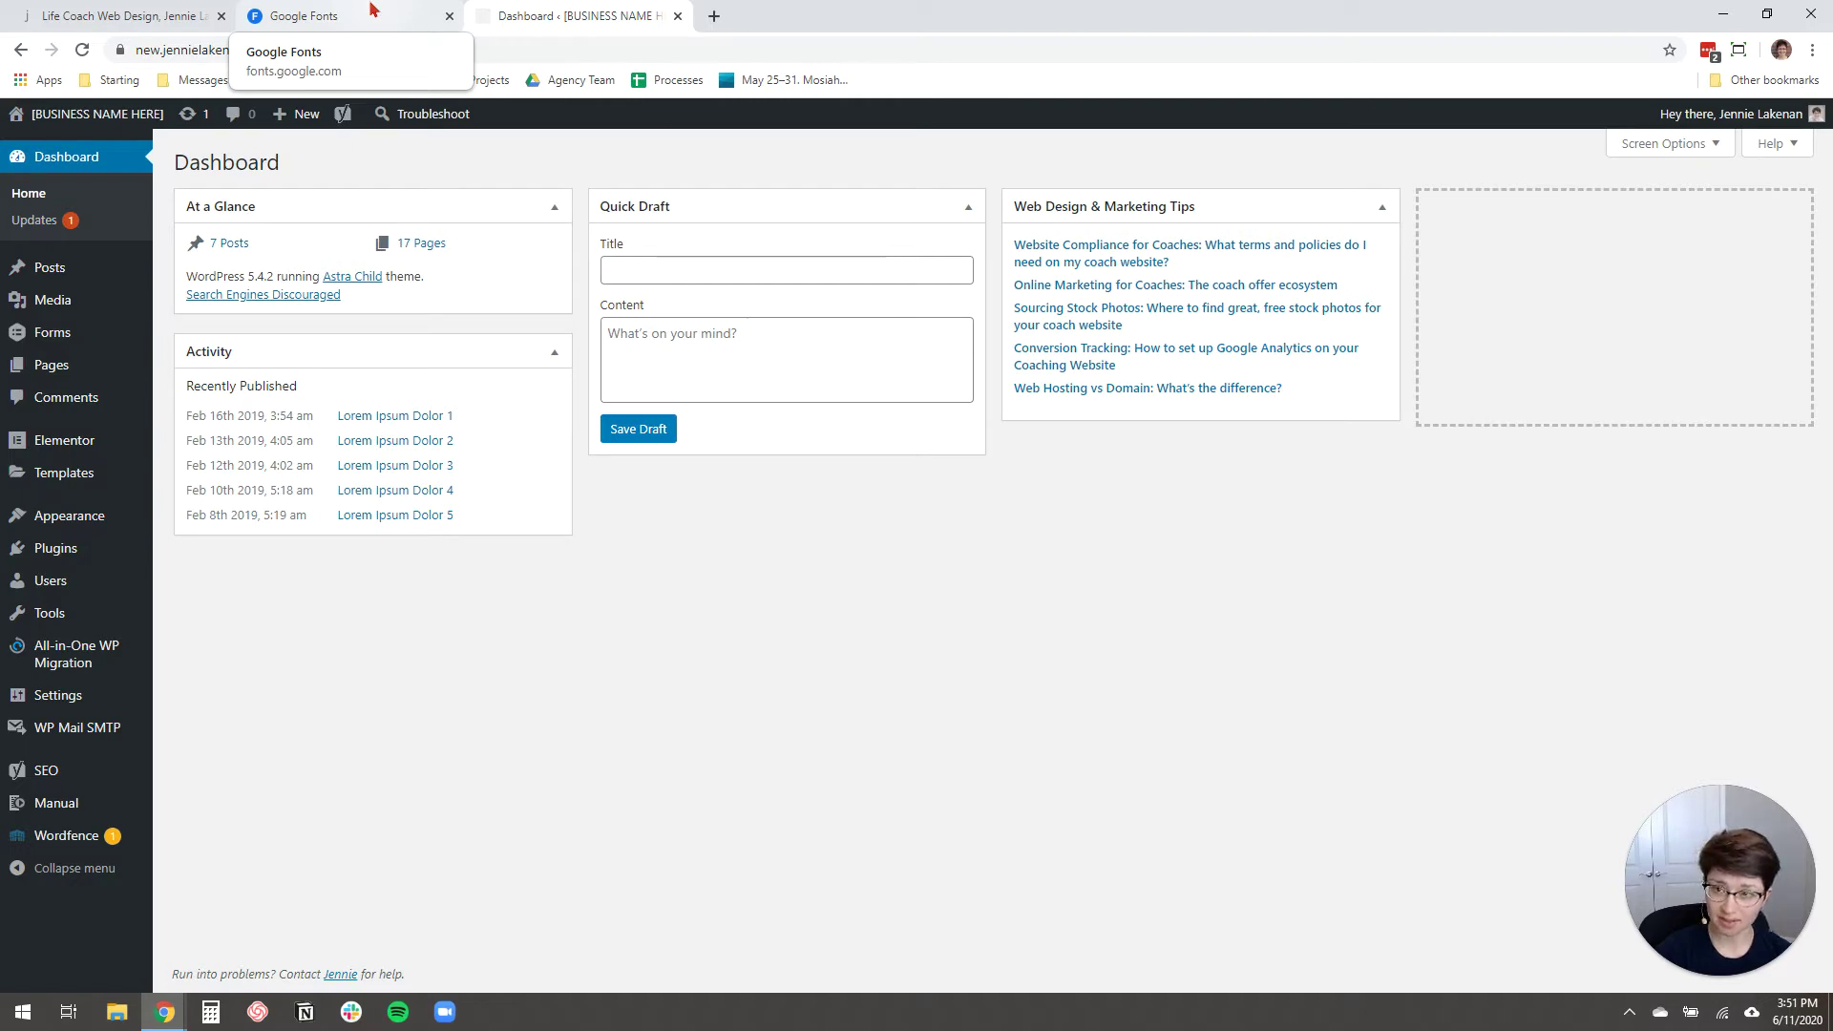
Step: Bring up the Google Fonts catalogue of 992 trending families and scroll through it
{"action": "left_click", "coordinate": [373, 9]}
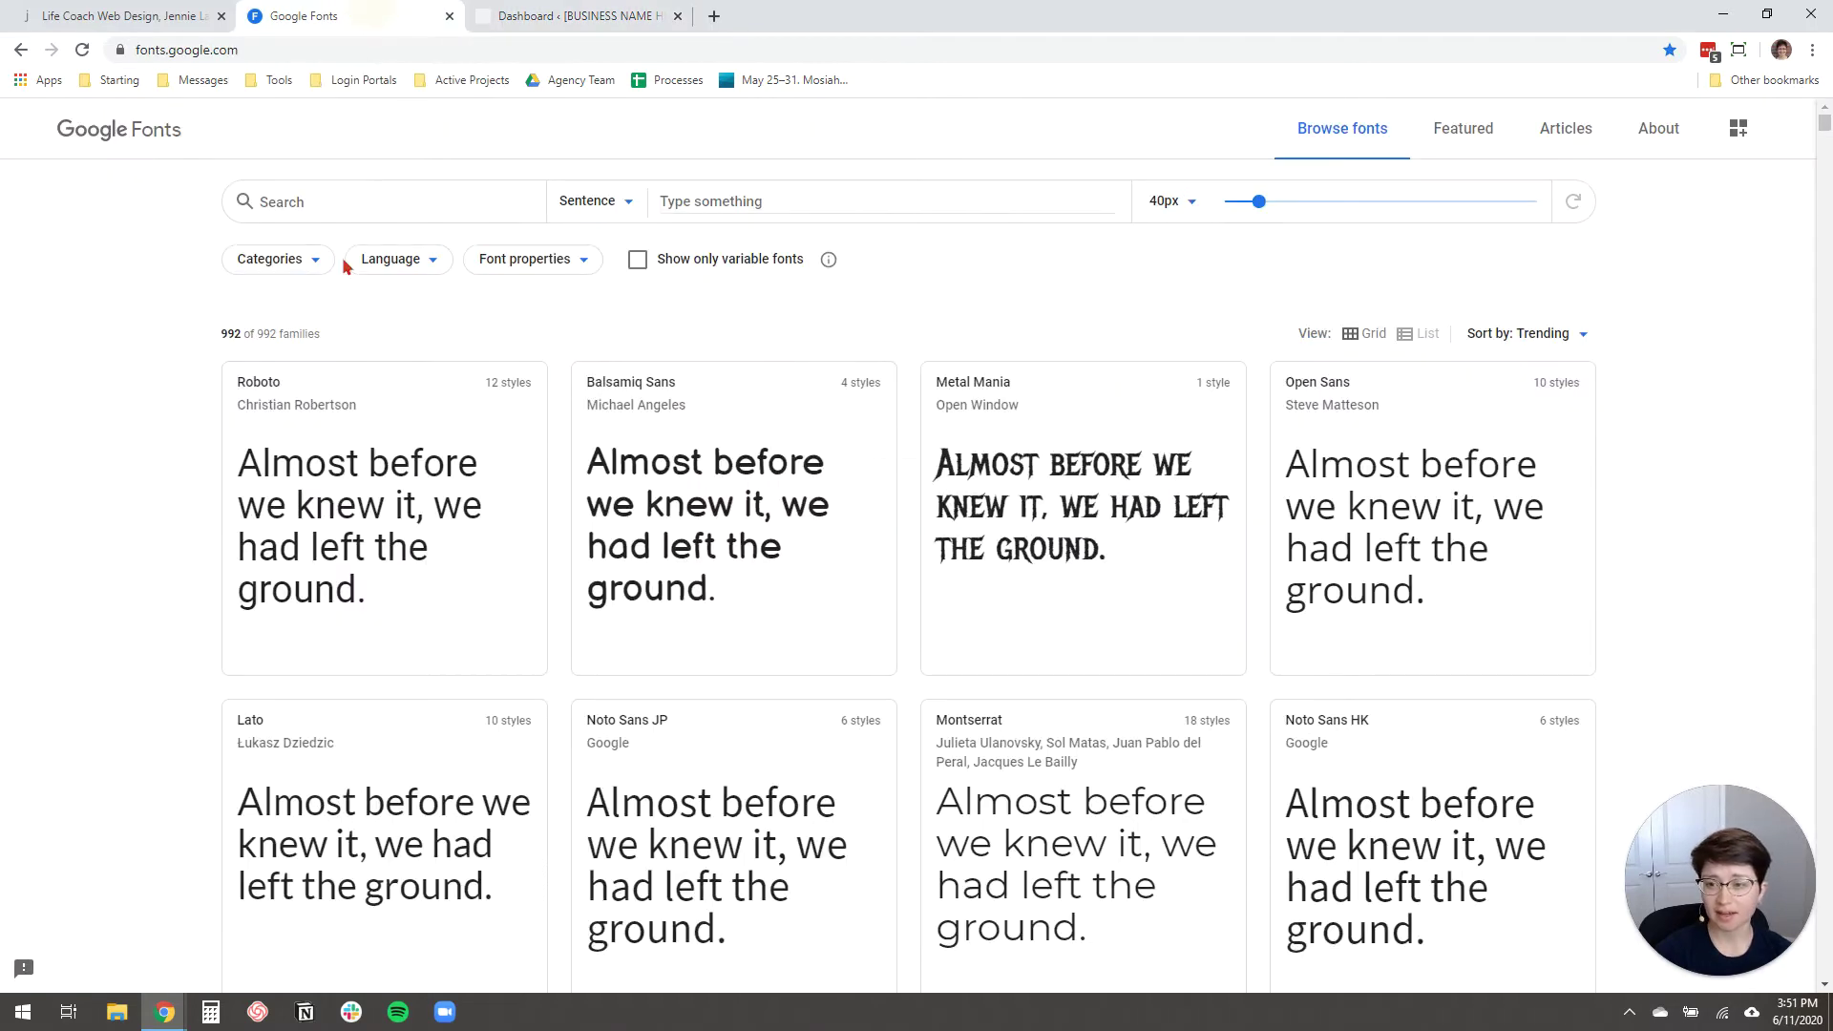
{"action": "left_click", "coordinate": [244, 52]}
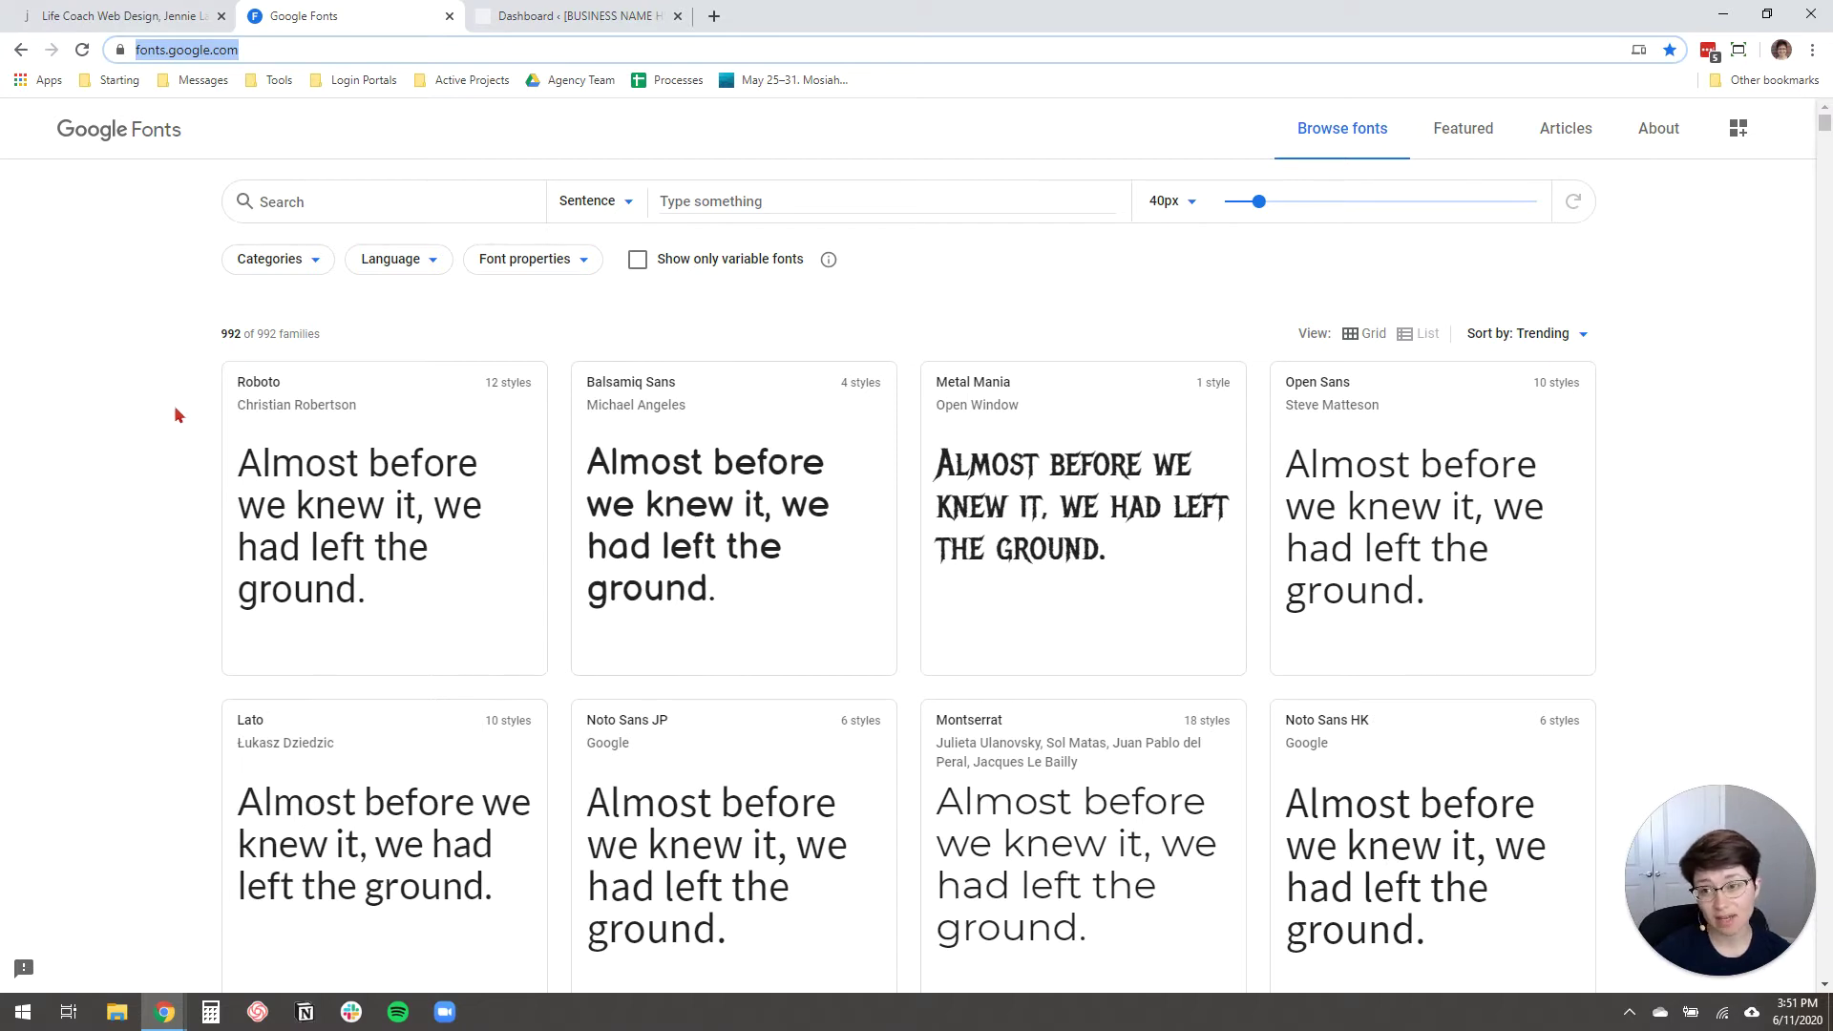
{"action": "left_click", "coordinate": [163, 328]}
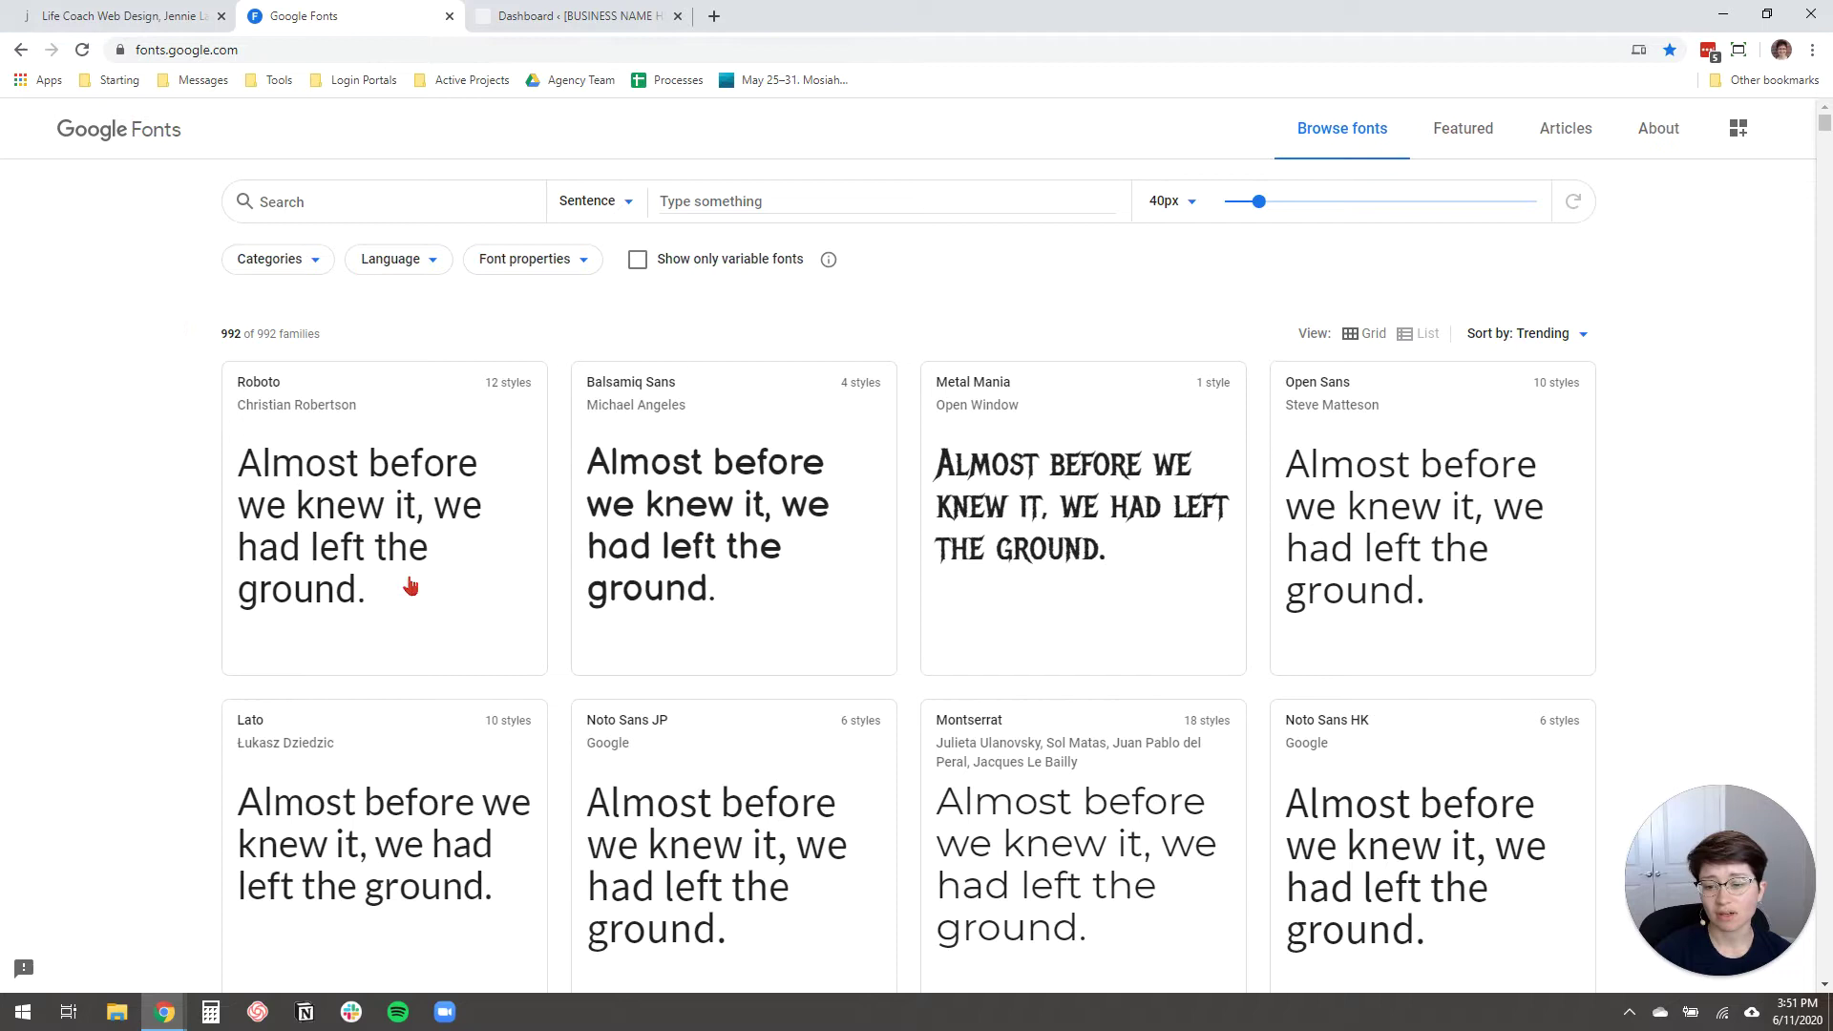
{"action": "scroll", "coordinate": [15, 439], "scroll_direction": "down", "scroll_amount": 2}
{"action": "scroll", "coordinate": [14, 439], "scroll_direction": "up", "scroll_amount": 2}
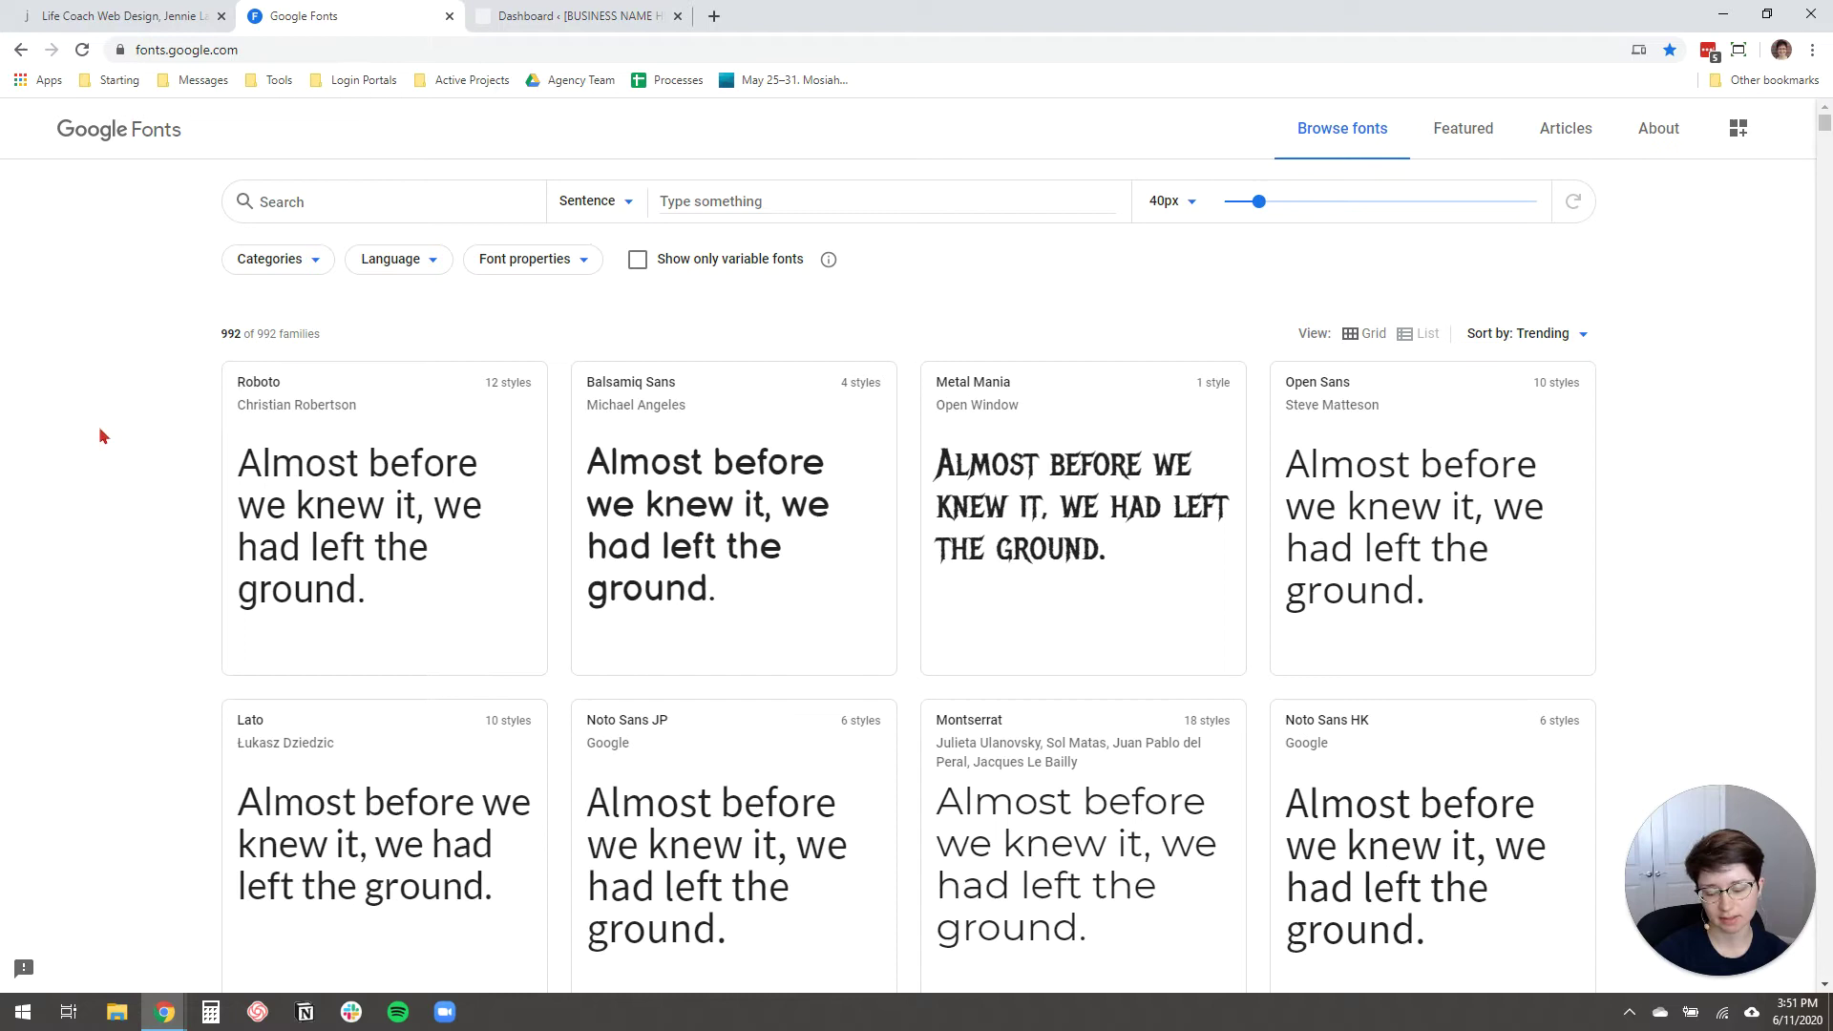
Step: Highlight the jennielakenan.com hero heading and intro paragraph to show their fonts, then return to Google Fonts
{"action": "left_click", "coordinate": [119, 16]}
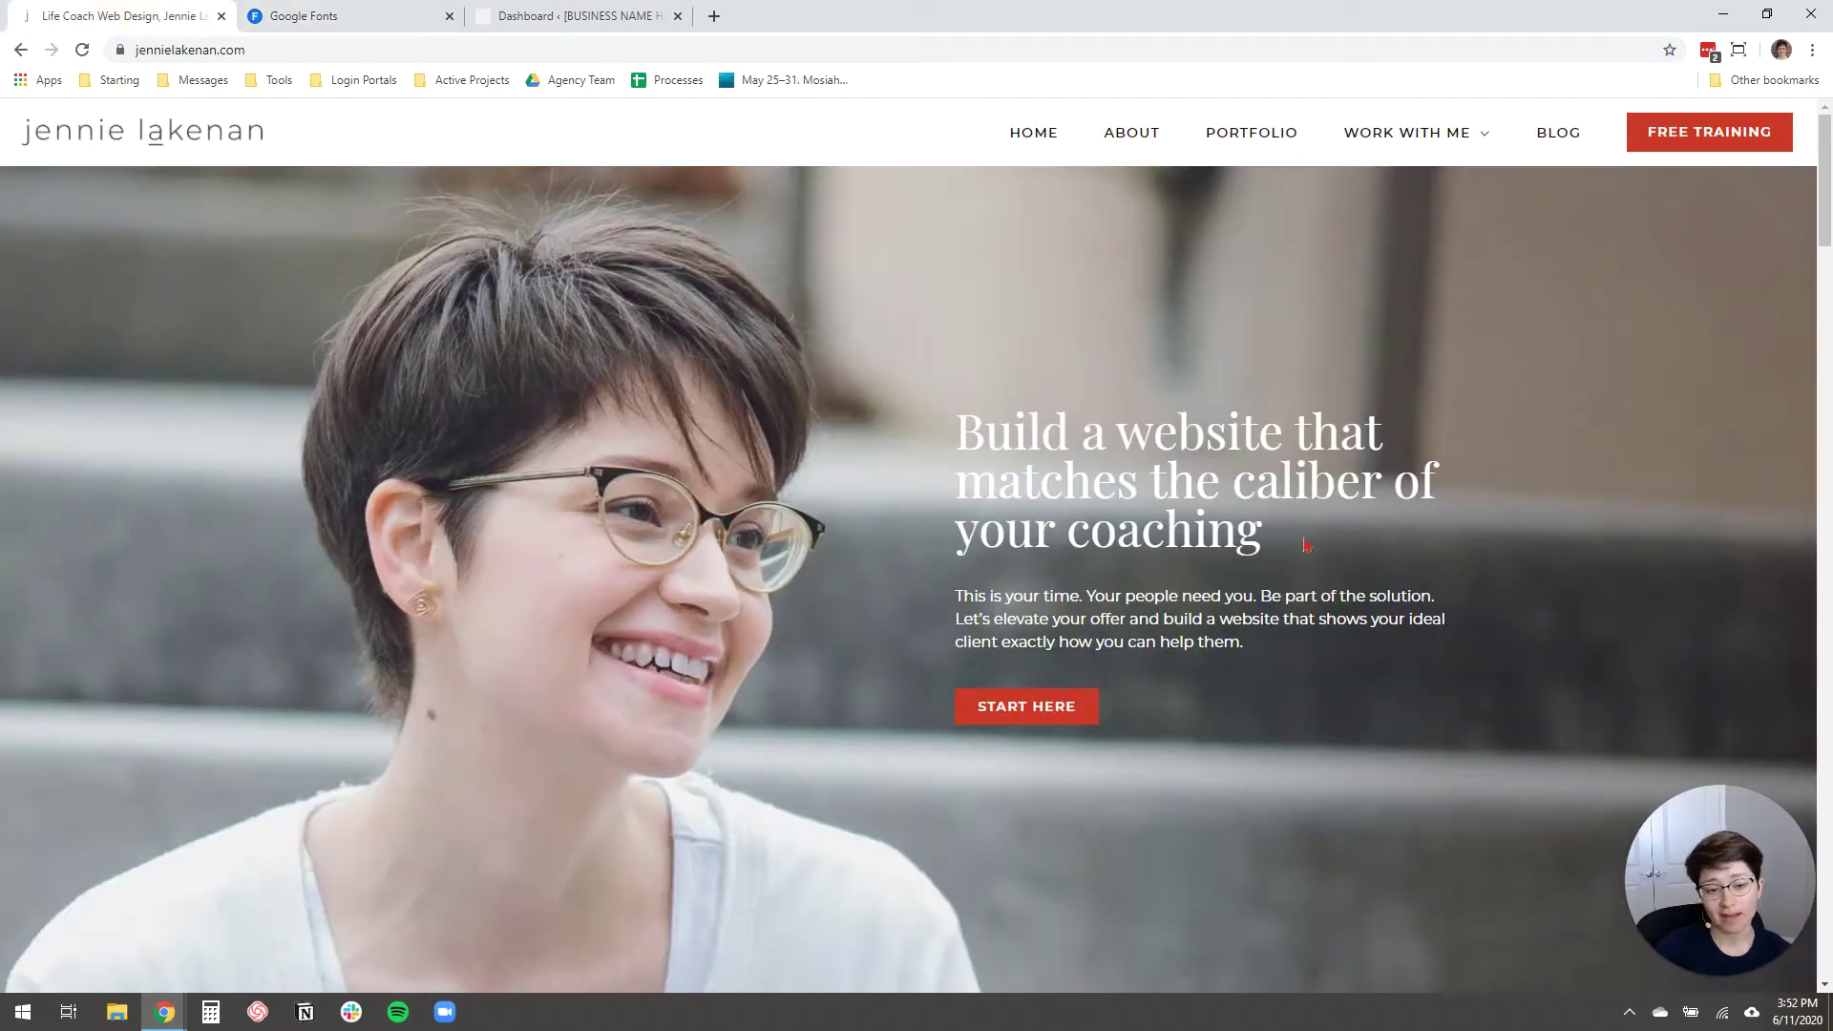
{"action": "left_click_drag", "start_coordinate": [1280, 532], "coordinate": [960, 436]}
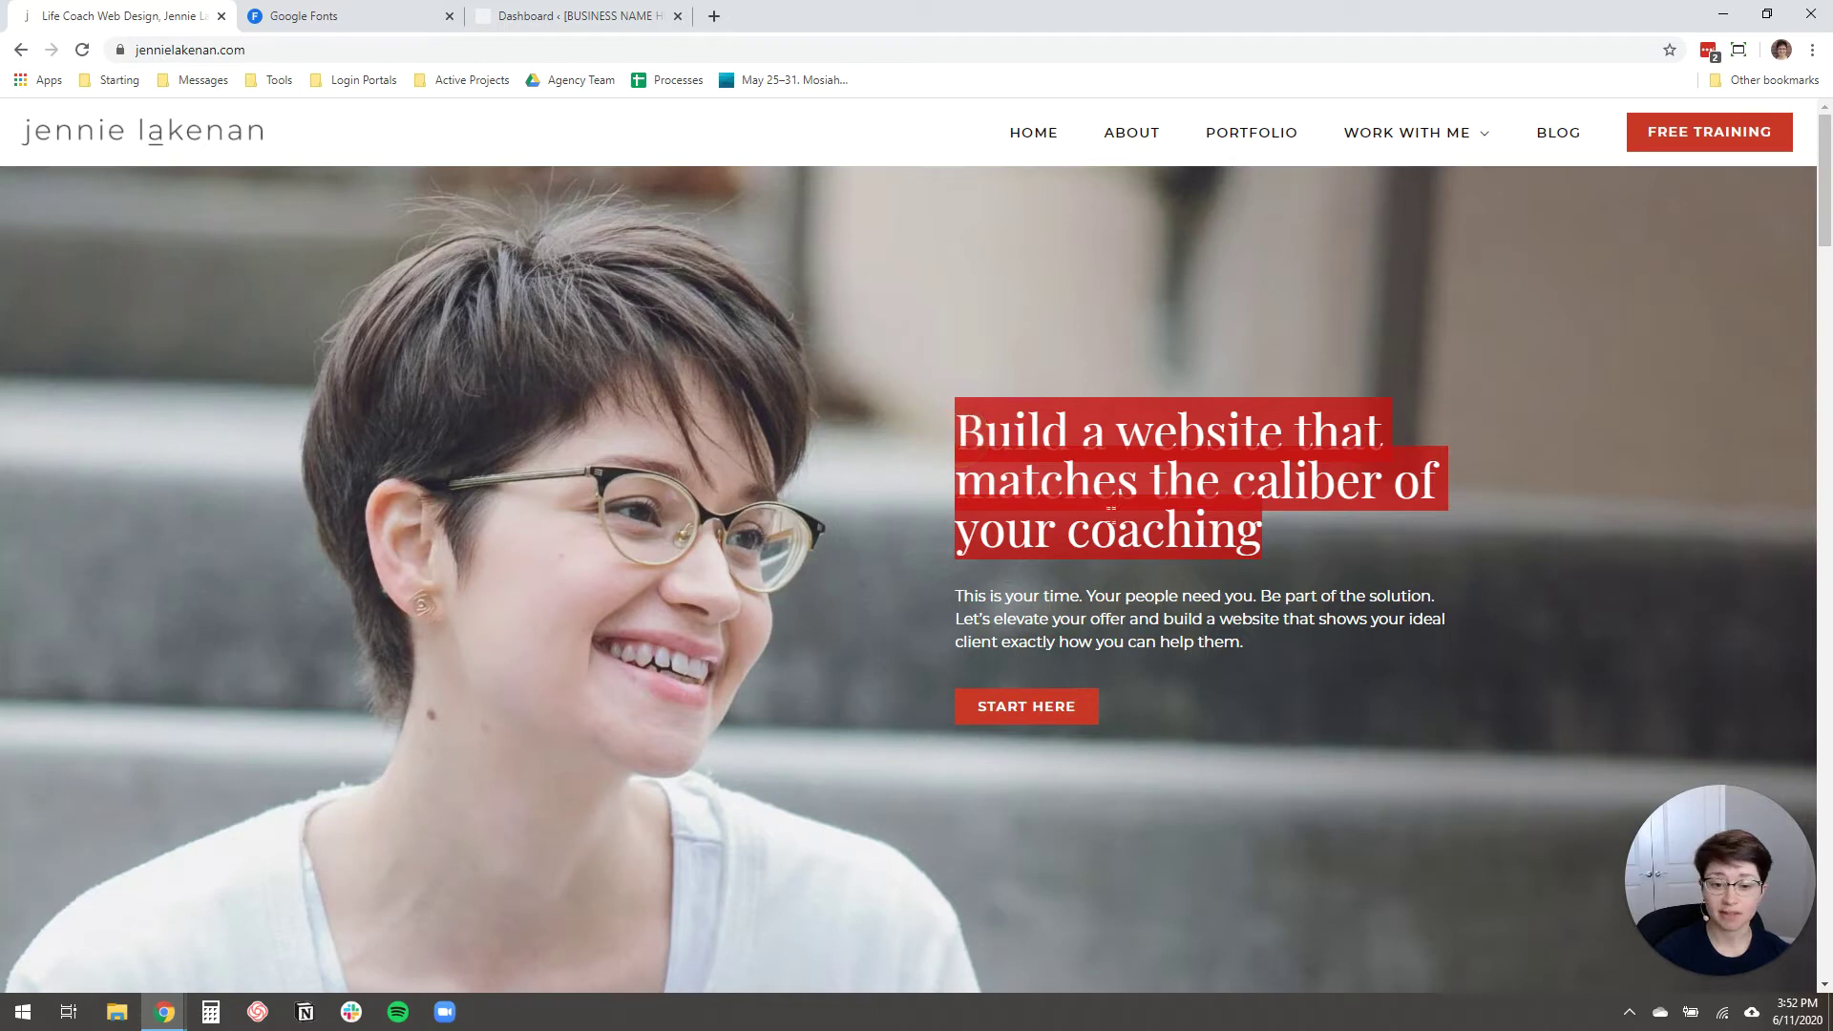
{"action": "left_click_drag", "start_coordinate": [1269, 657], "coordinate": [954, 592]}
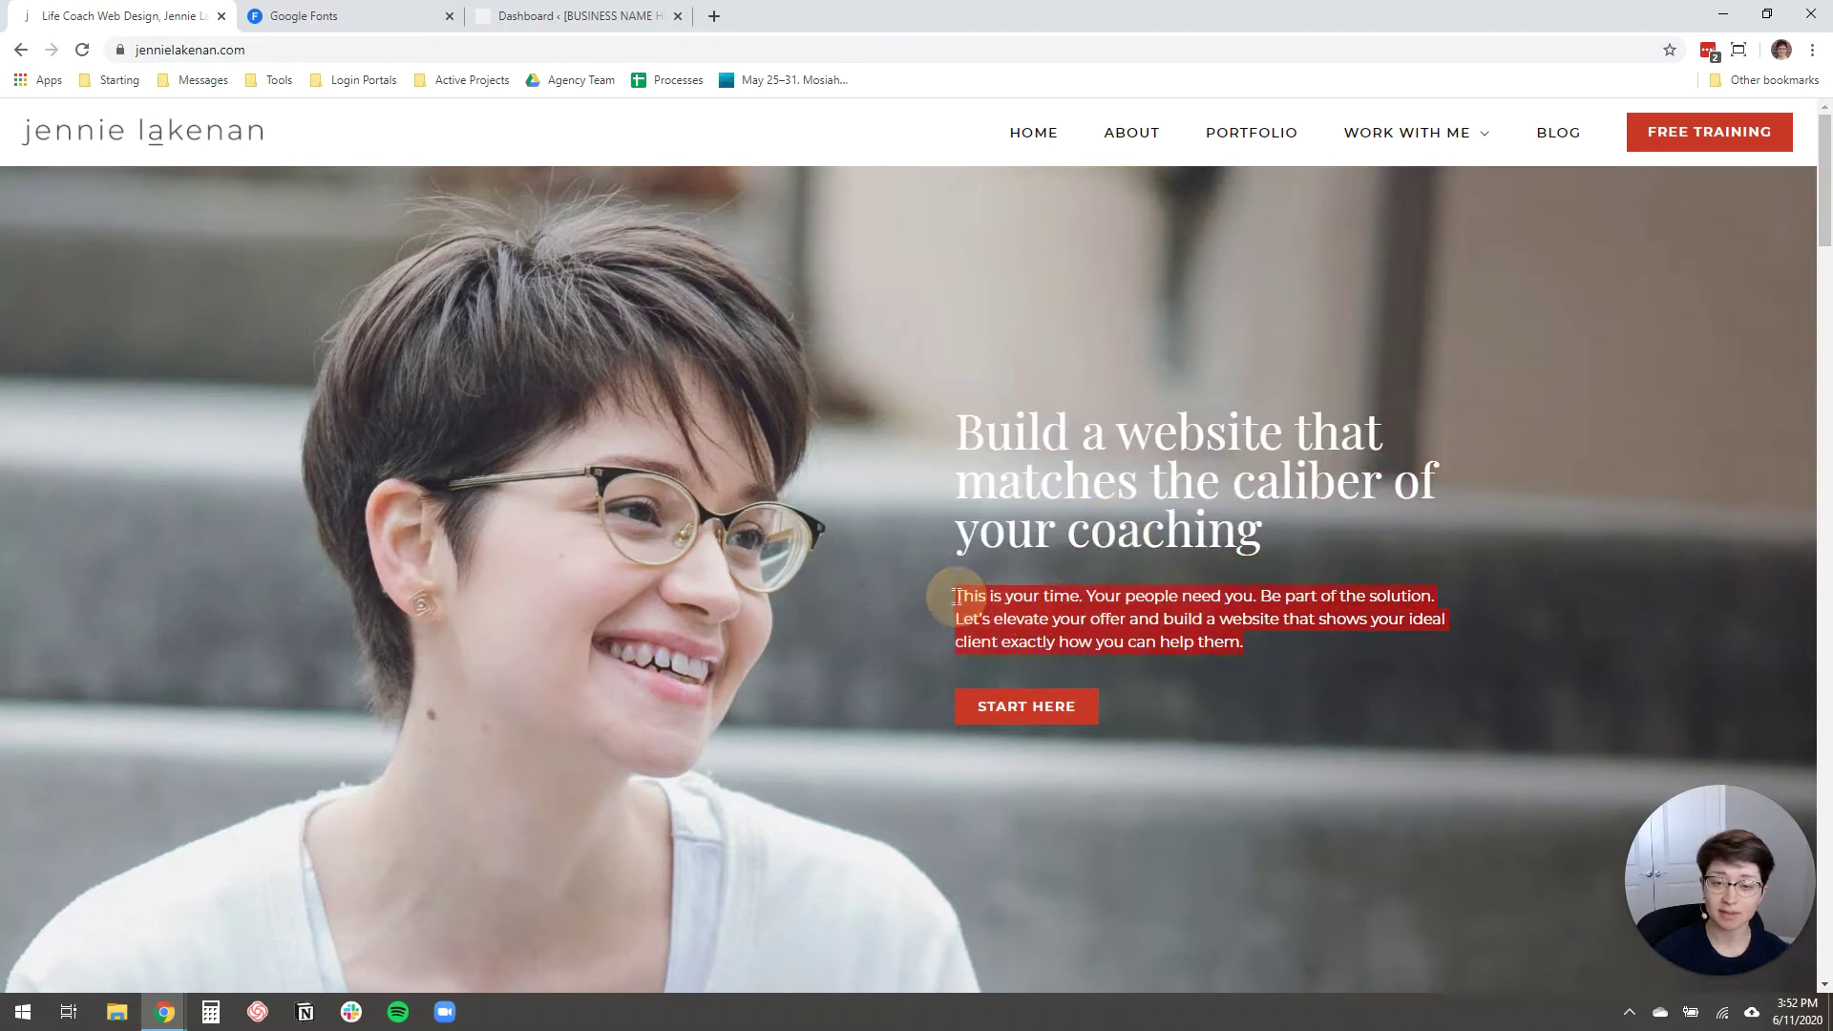
{"action": "left_click", "coordinate": [881, 585]}
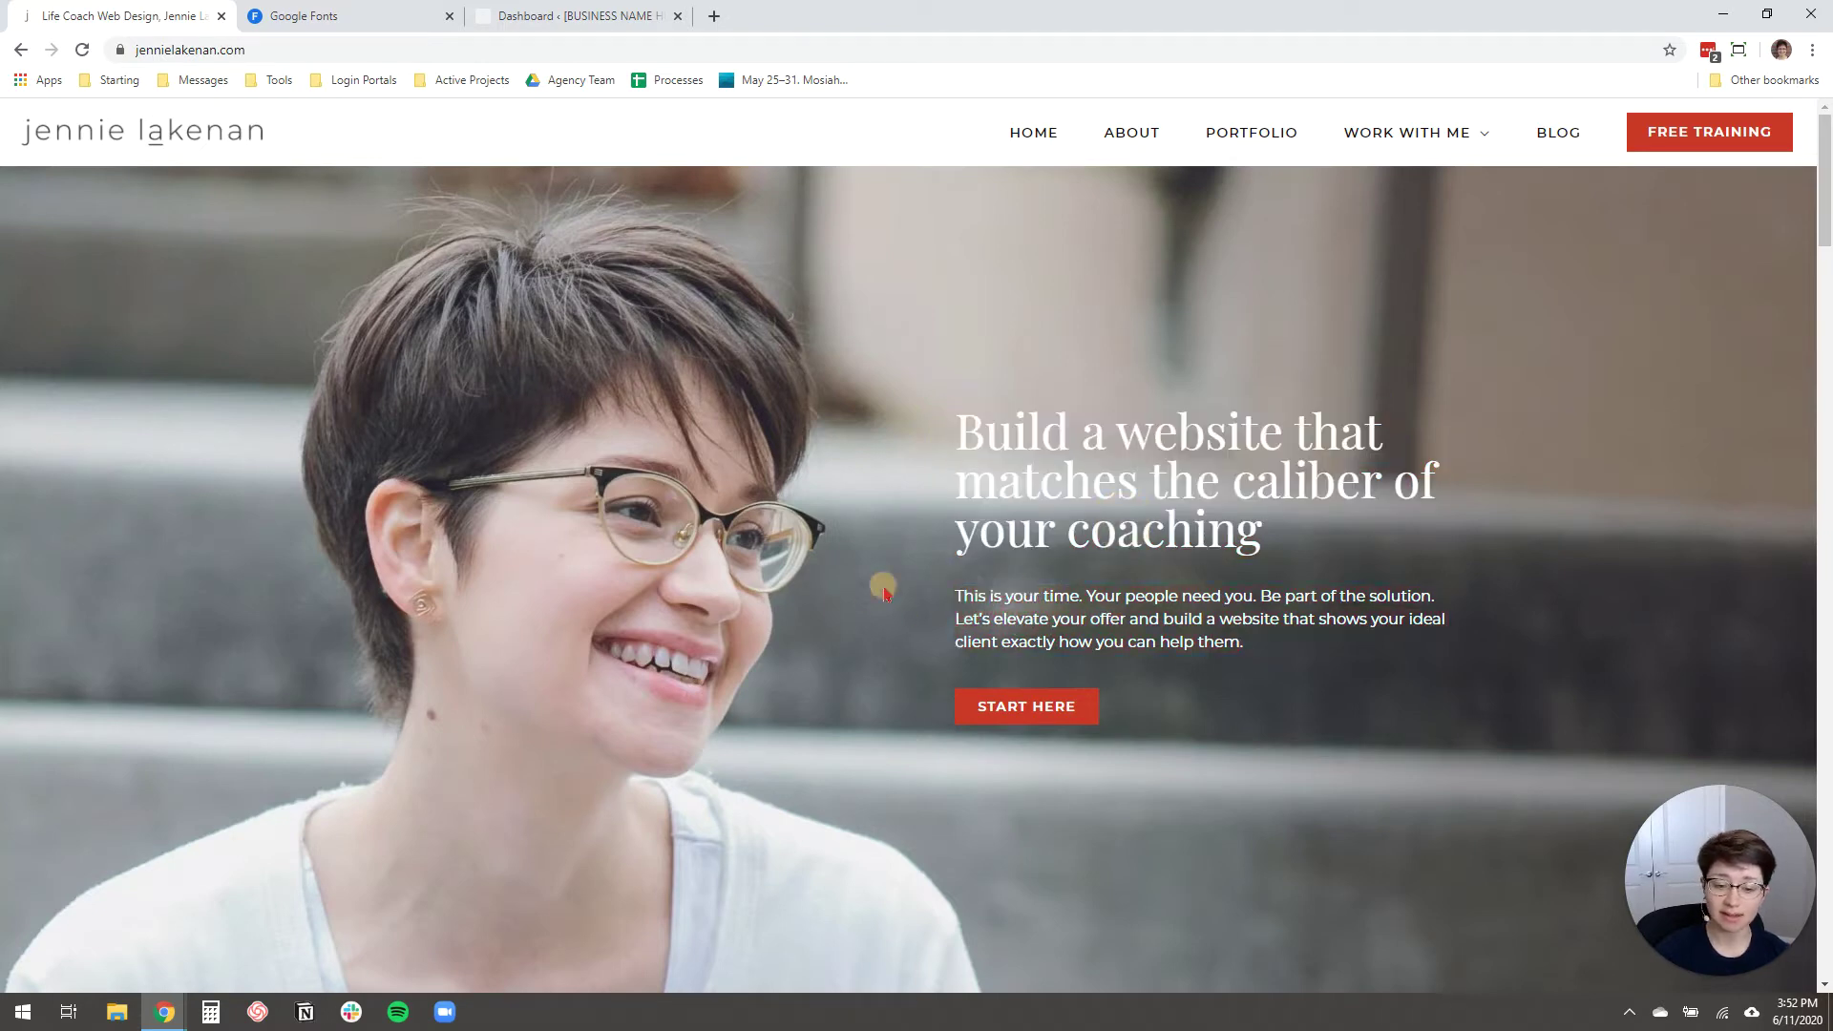
{"action": "left_click", "coordinate": [394, 11]}
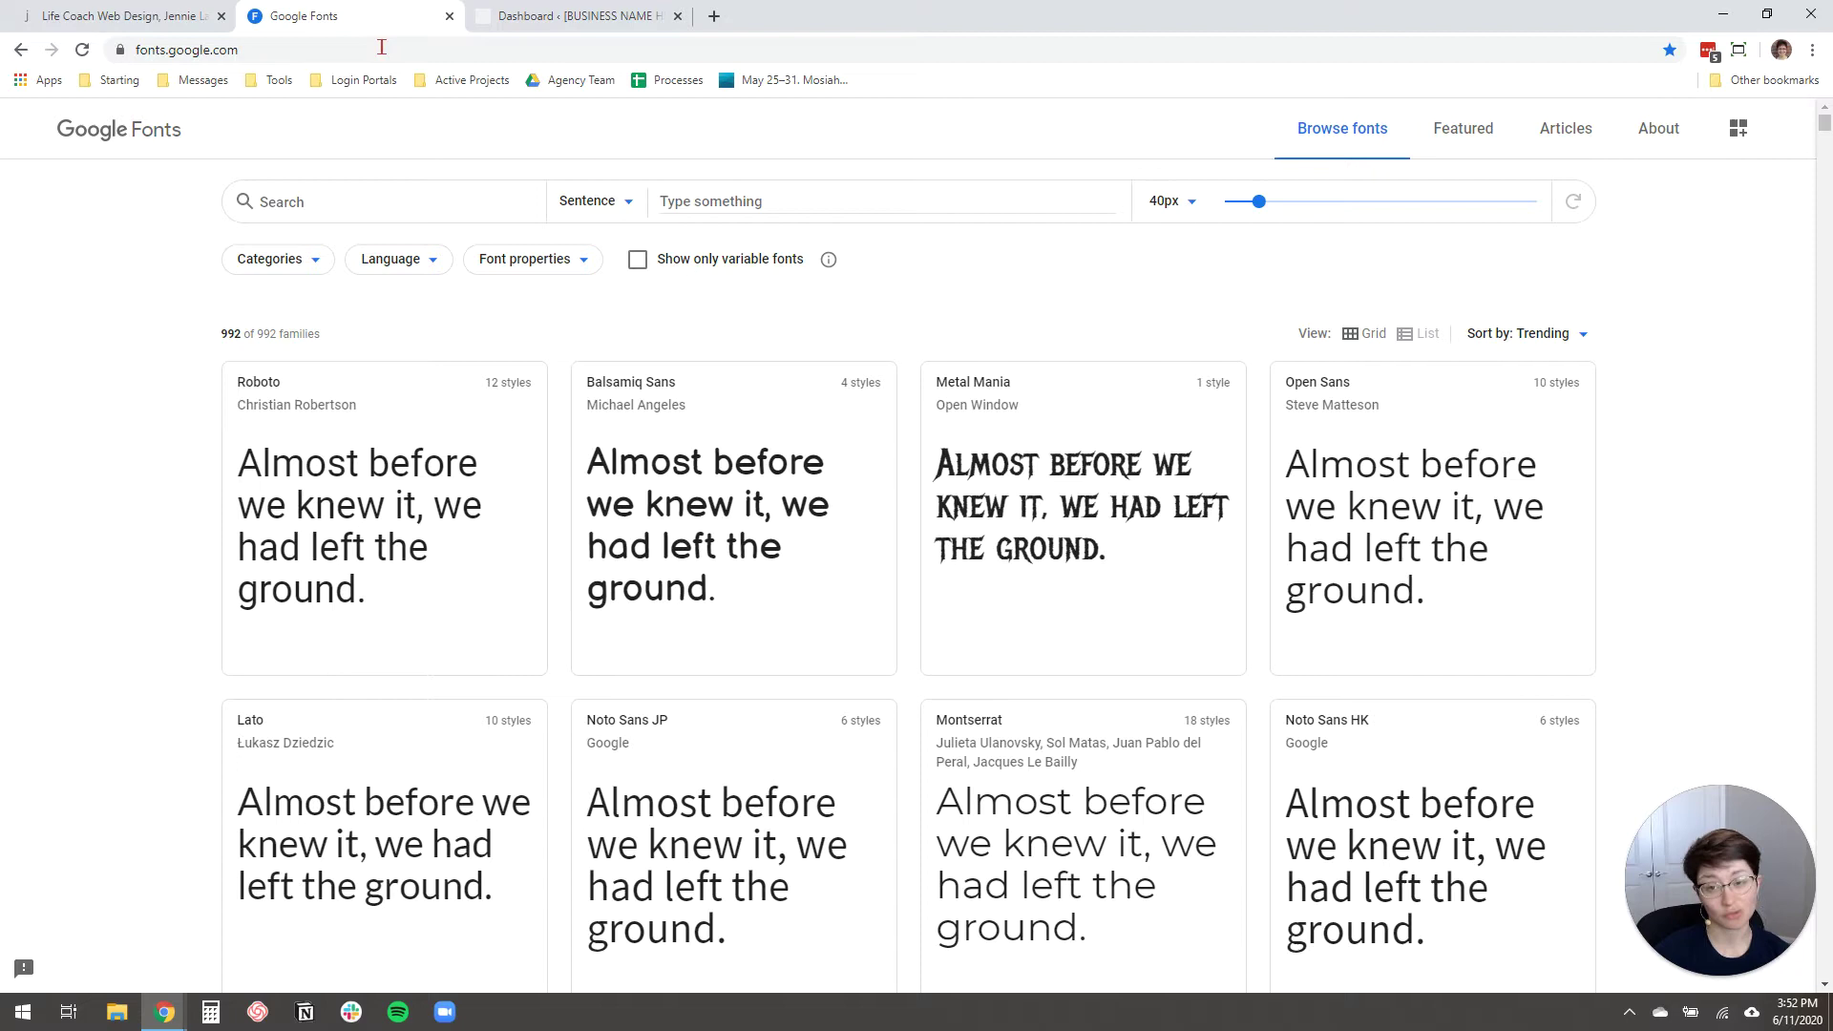
Step: Go from the WordPress dashboard to the Add New Plugins page
{"action": "left_click", "coordinate": [550, 12]}
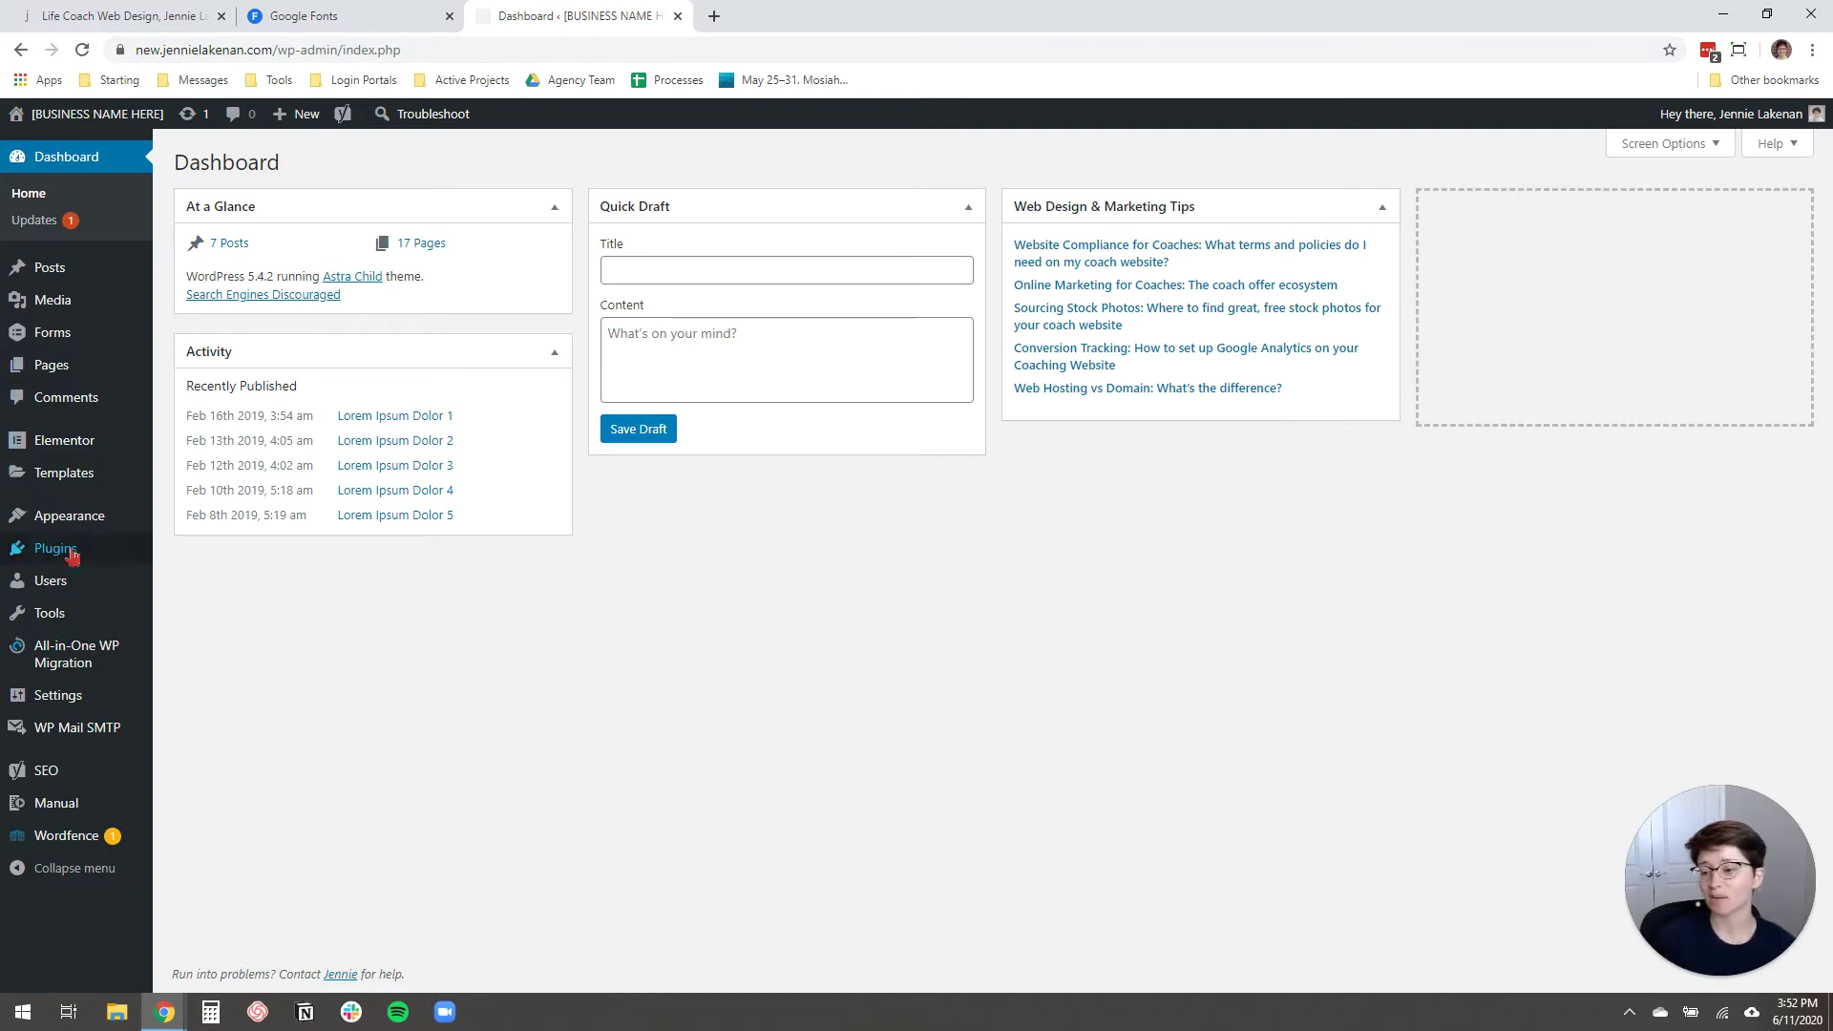
{"action": "mouse_move", "coordinate": [57, 554]}
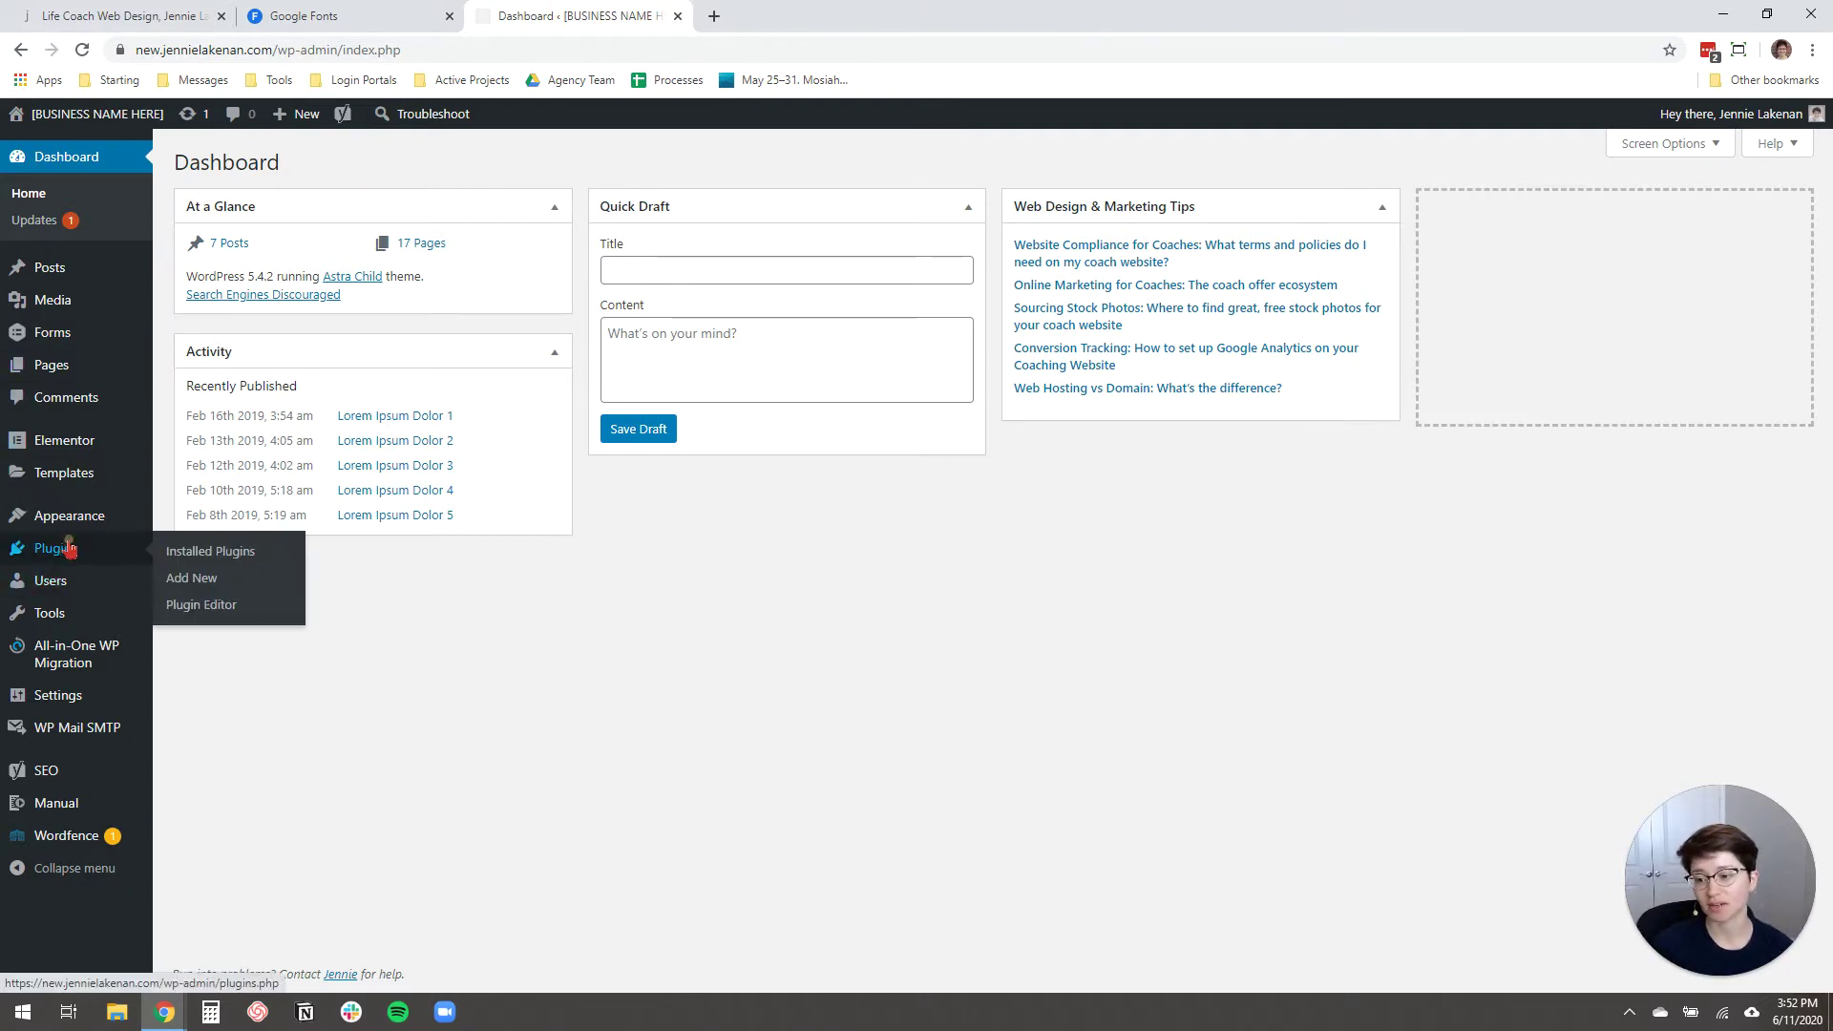
{"action": "left_click", "coordinate": [61, 548]}
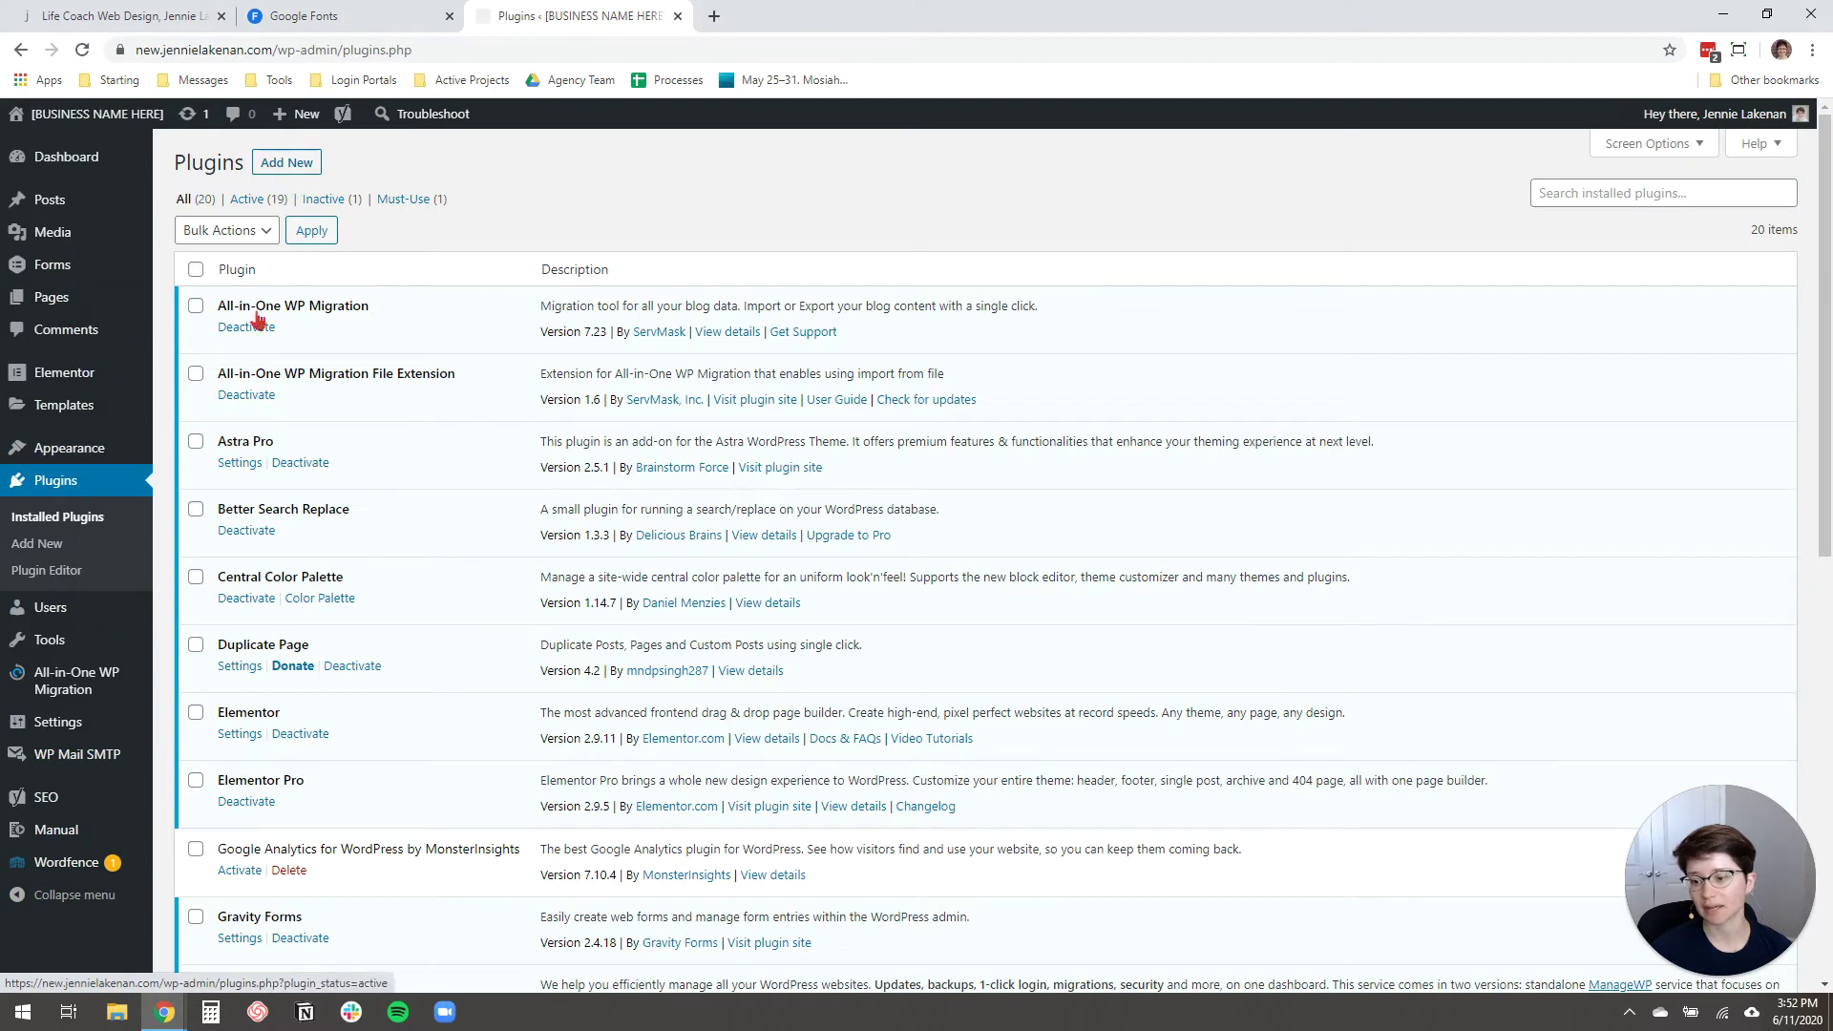
{"action": "left_click", "coordinate": [290, 164]}
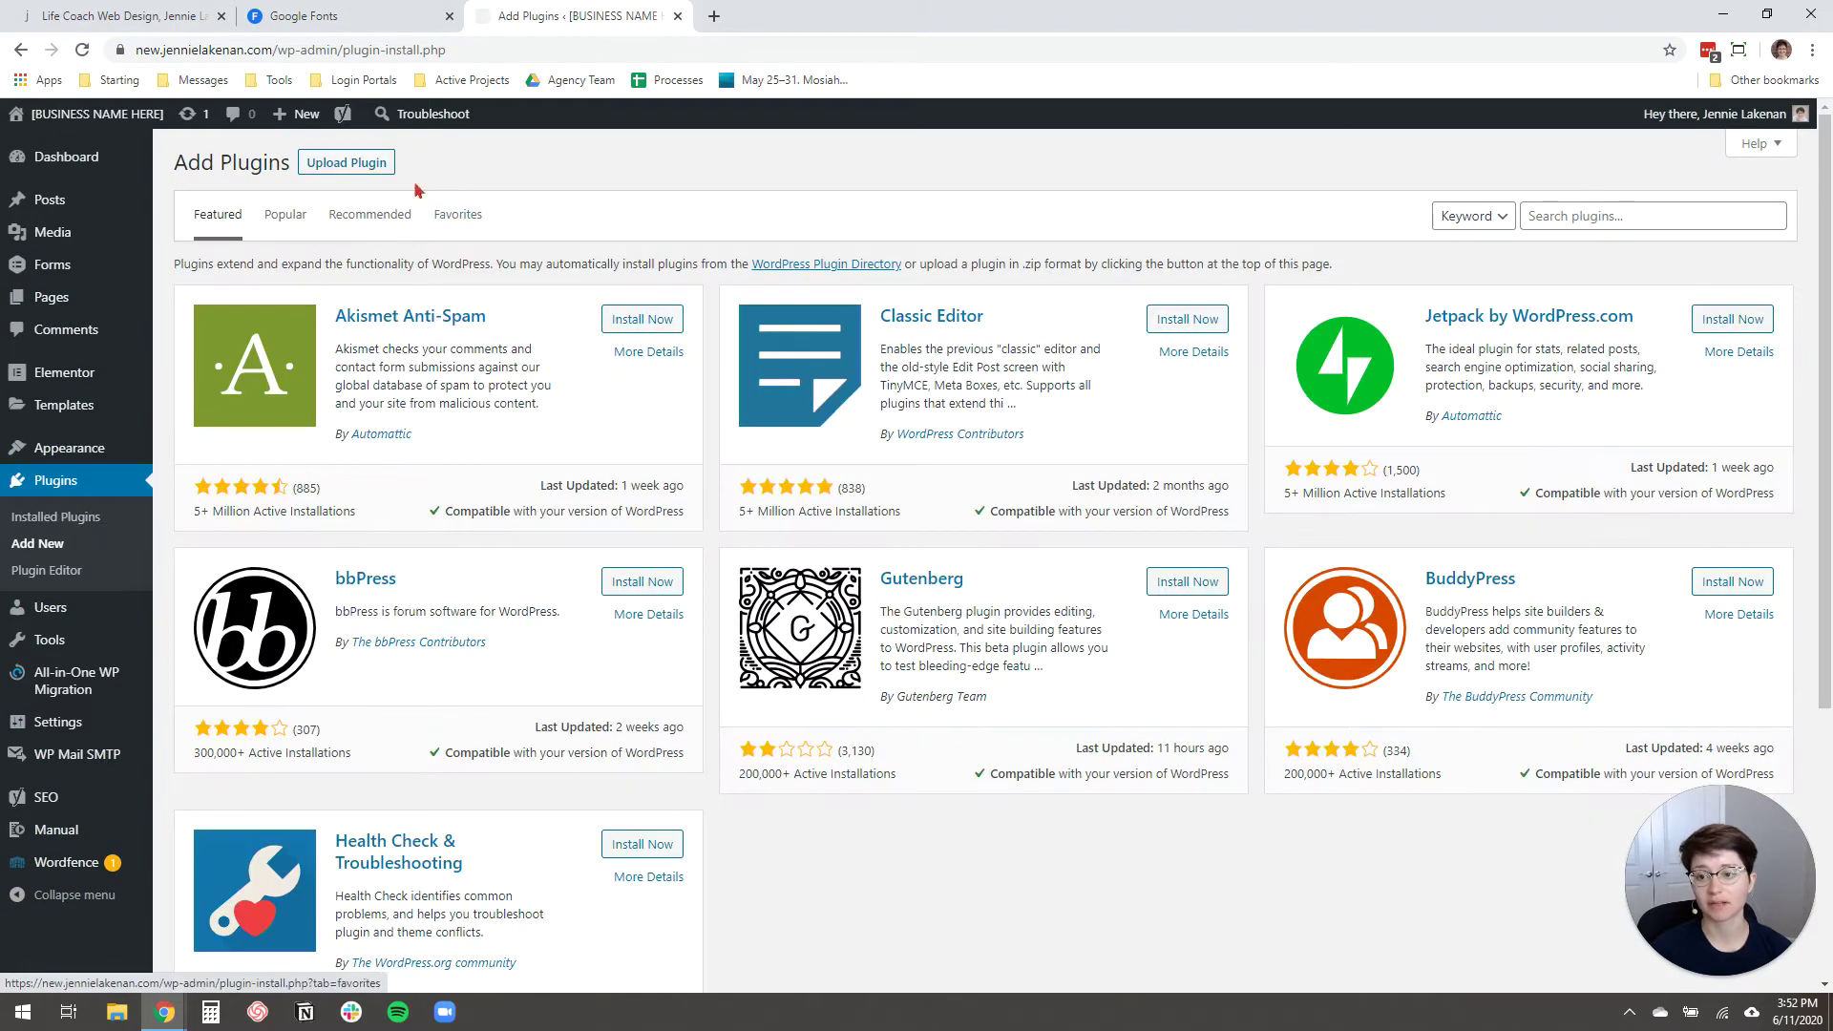
Step: Search for 'custom fonts', then install and activate the Custom Fonts plugin
{"action": "left_click", "coordinate": [1599, 217]}
{"action": "type", "text": "custom fonts"}
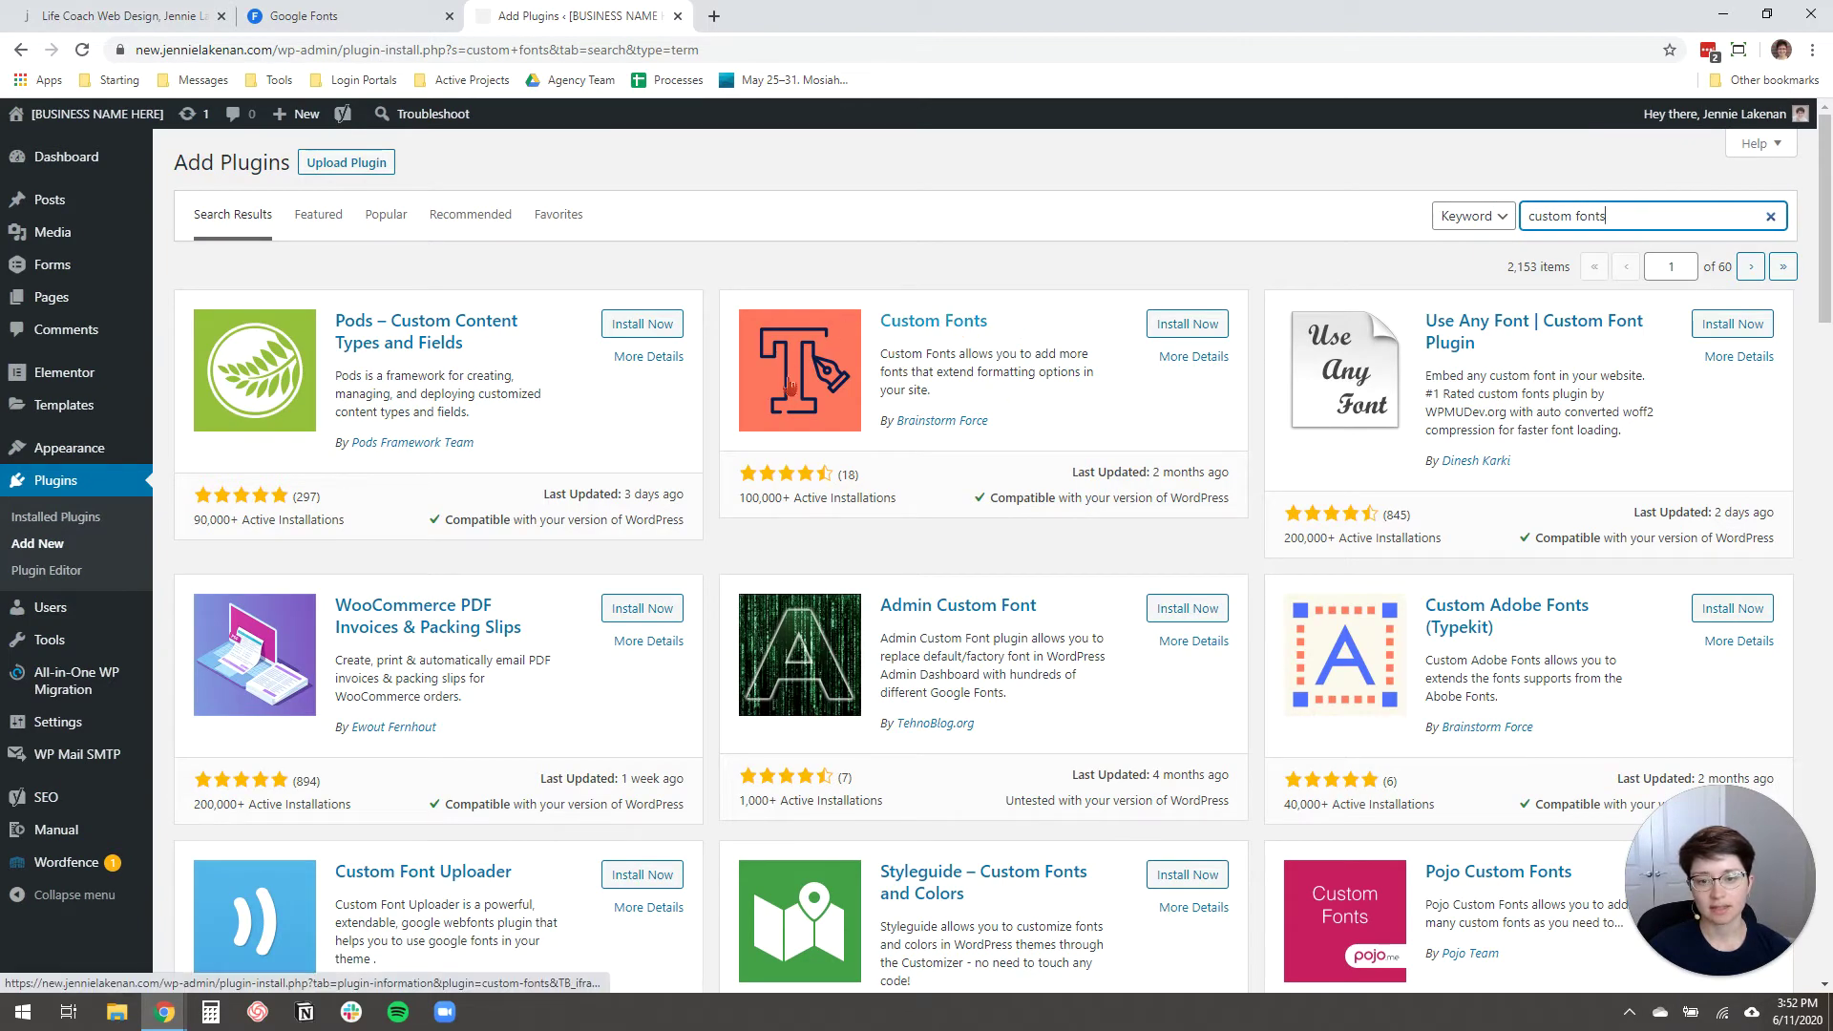
{"action": "left_click", "coordinate": [1186, 325]}
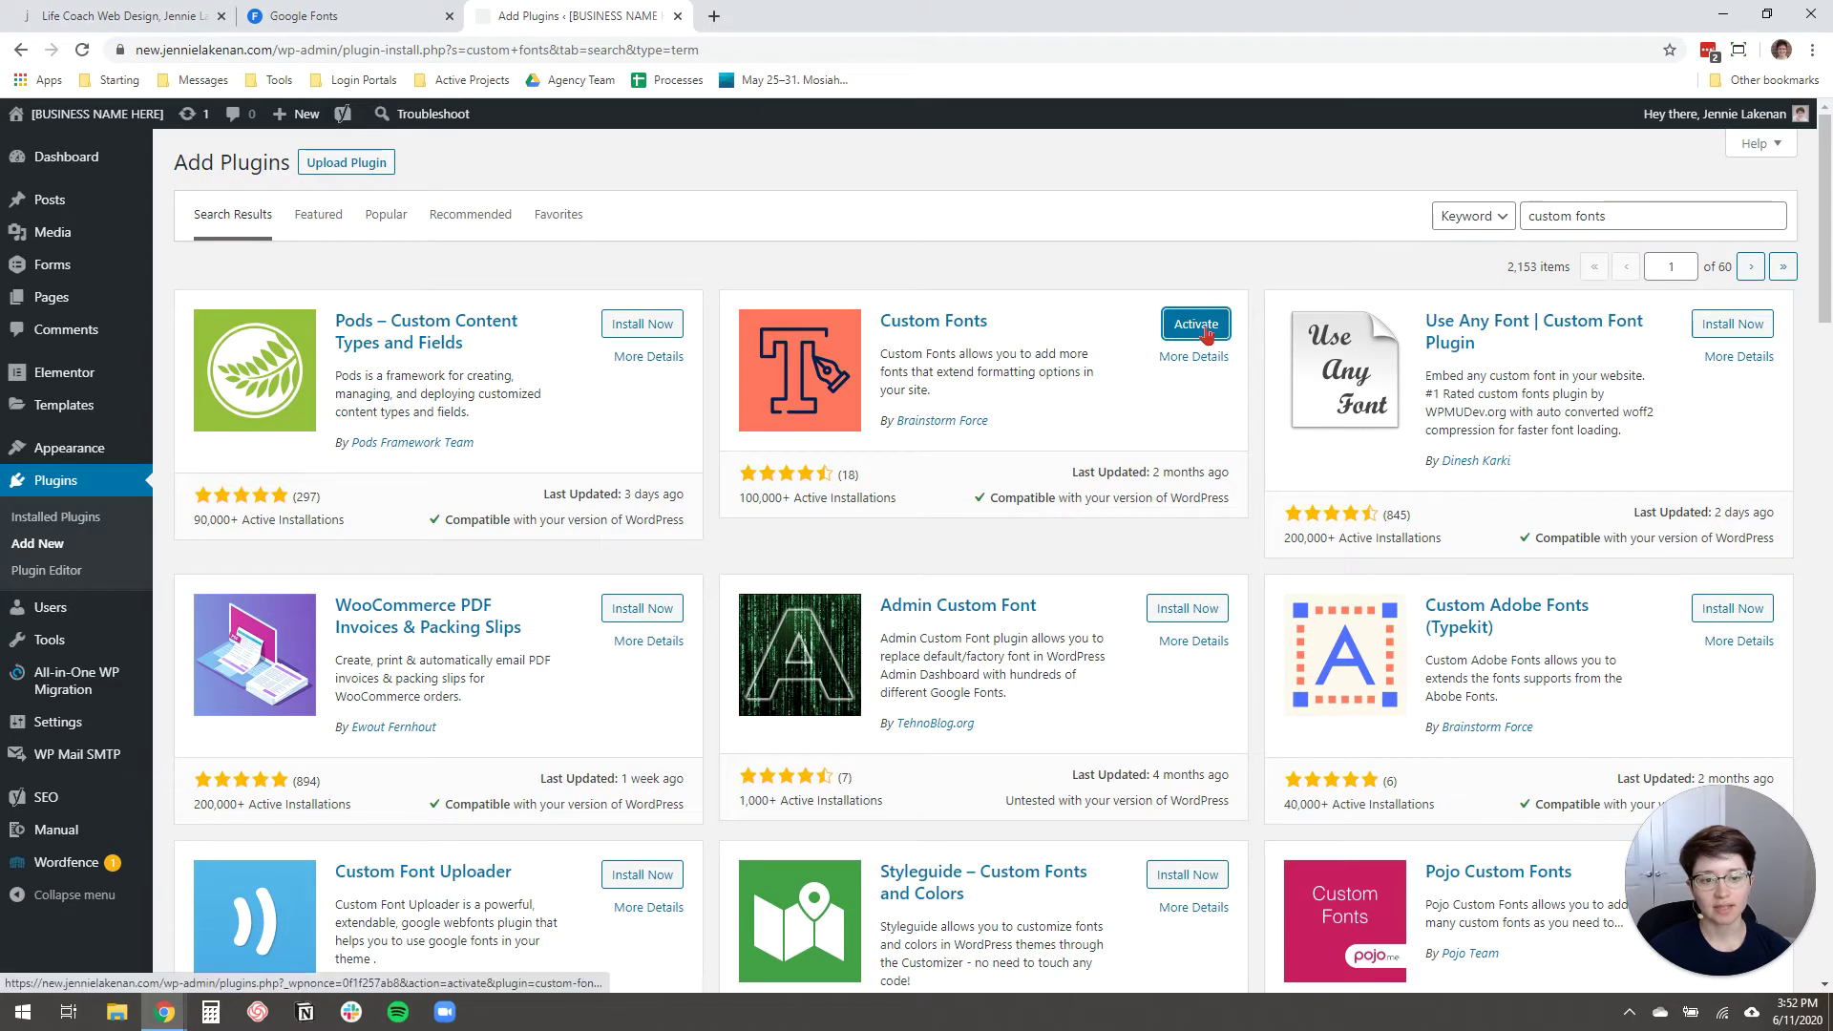
{"action": "left_click", "coordinate": [1199, 329]}
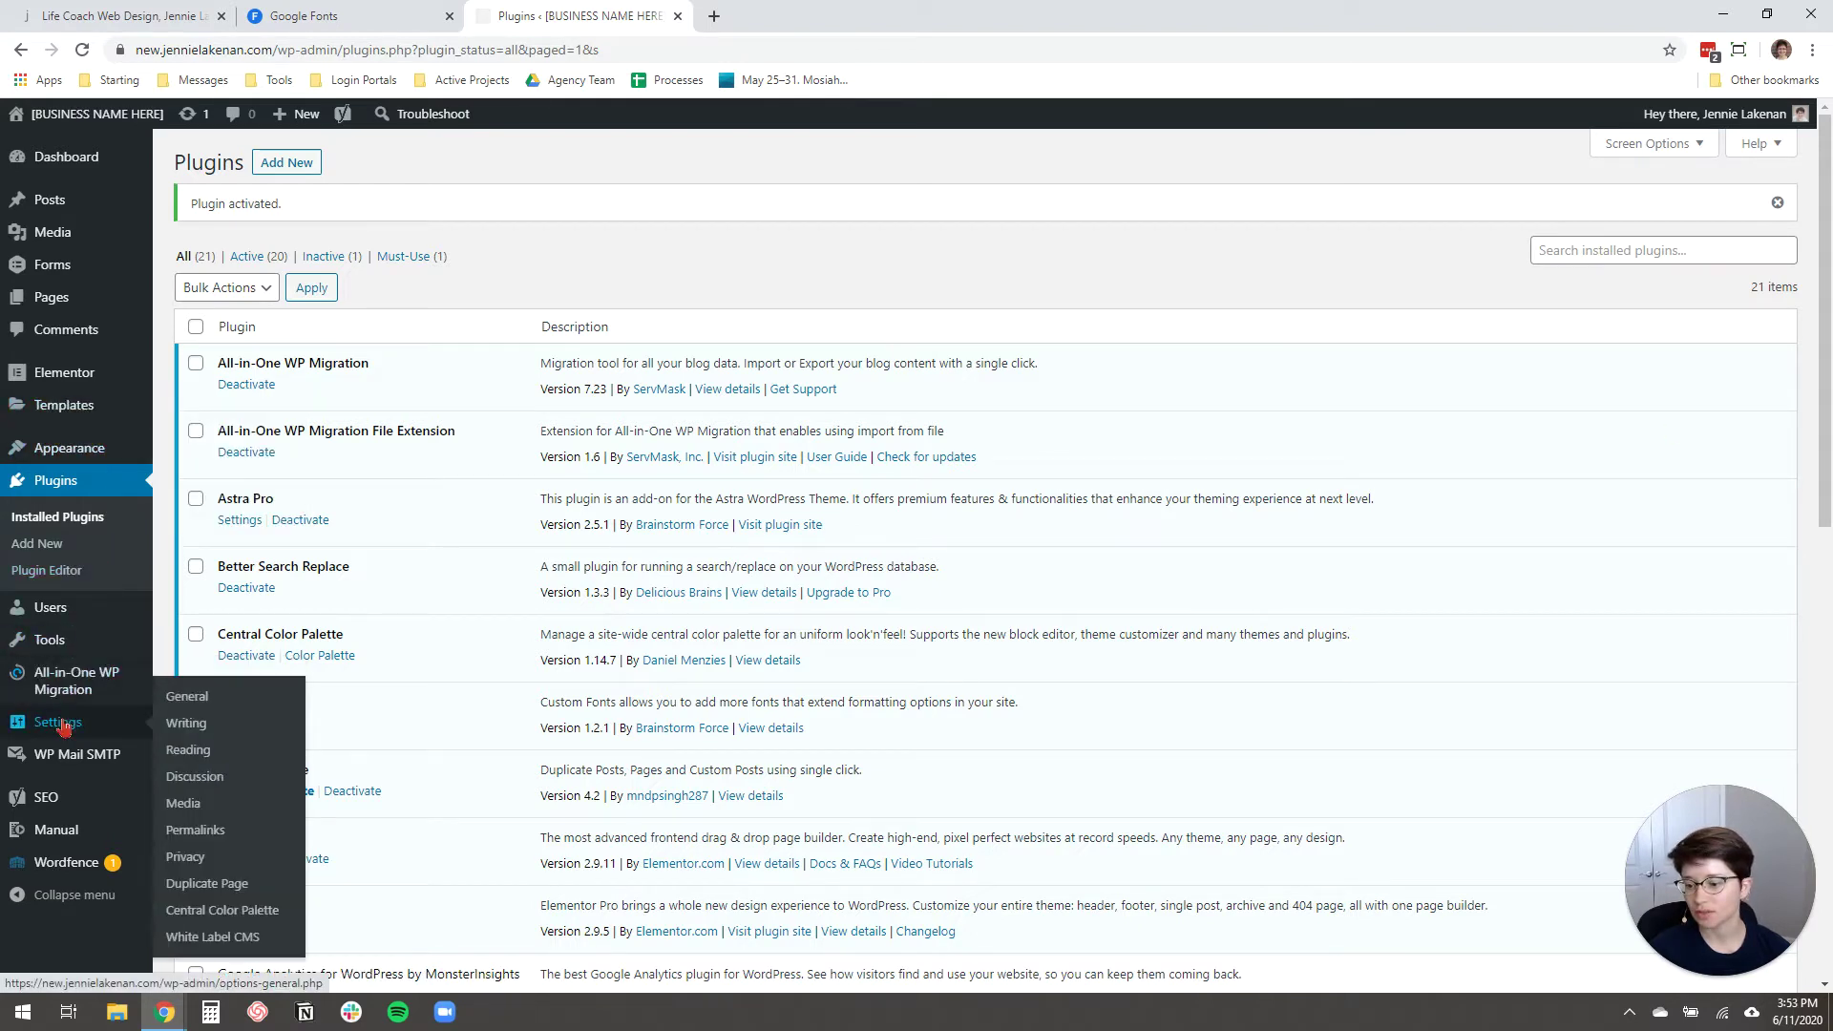
Step: Open the Custom Fonts page under Appearance to add a new font
{"action": "mouse_move", "coordinate": [98, 463]}
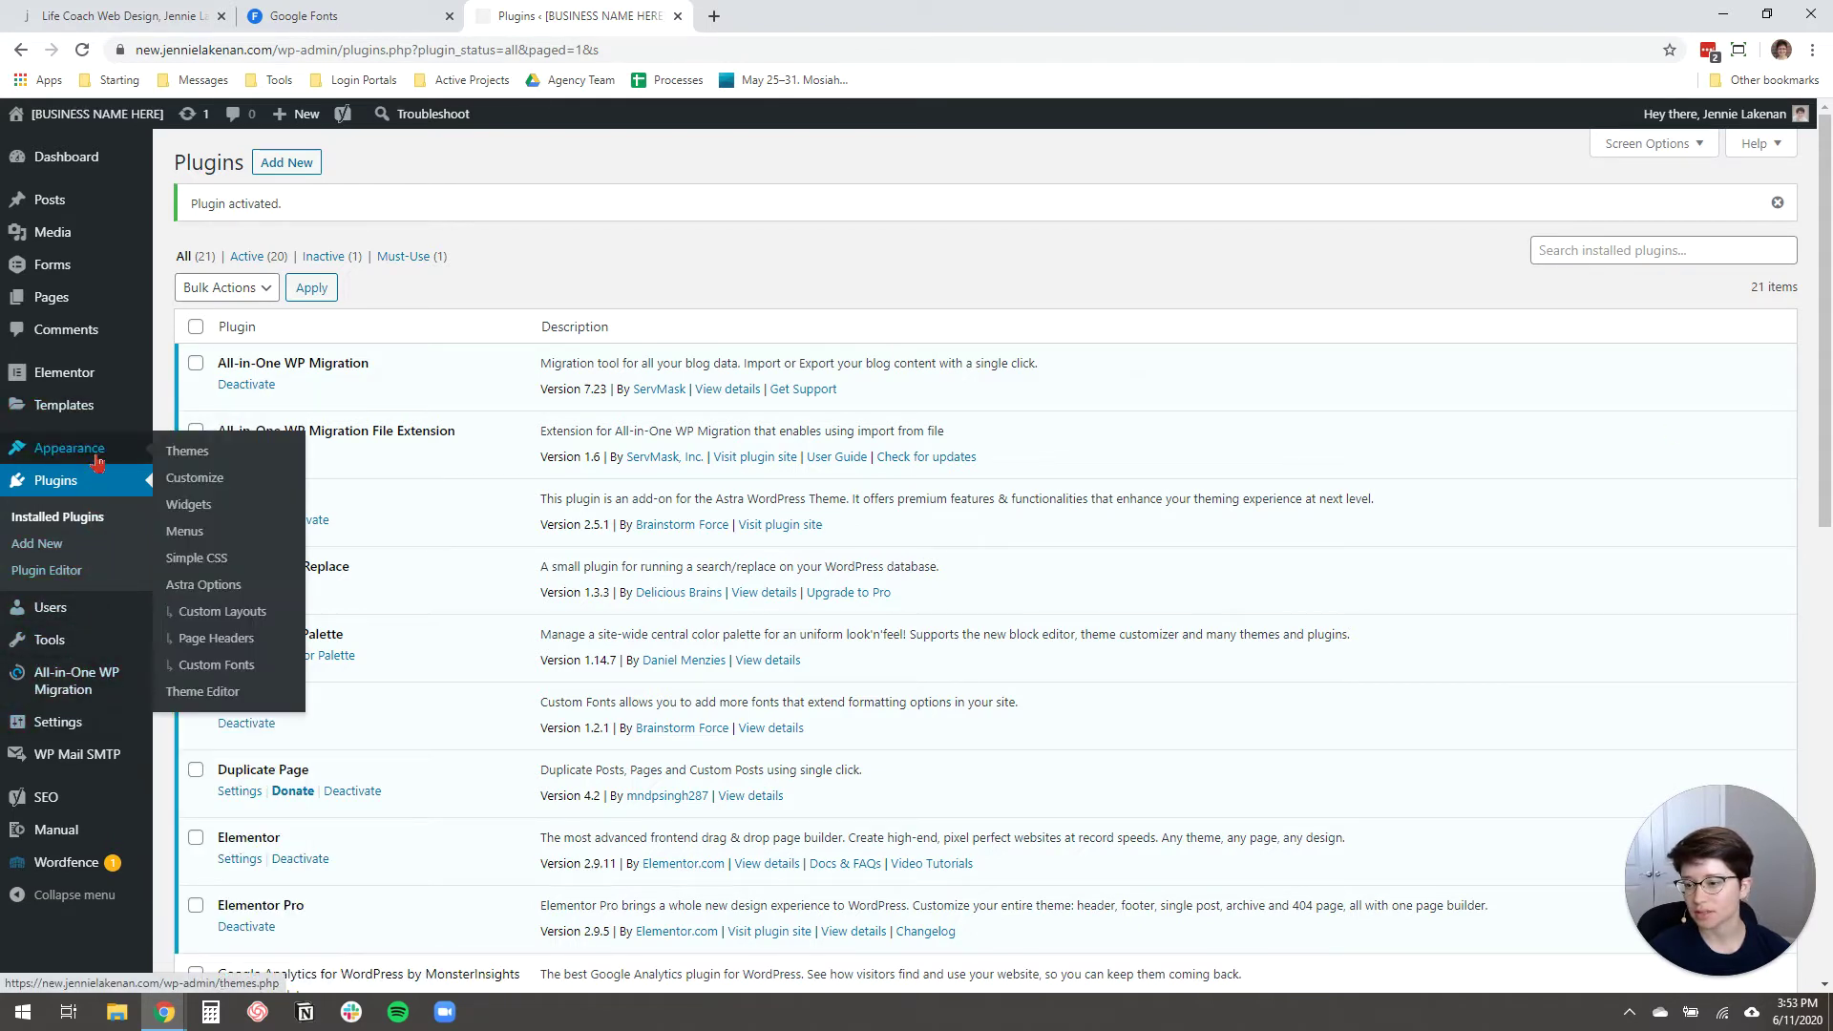
{"action": "left_click", "coordinate": [231, 666]}
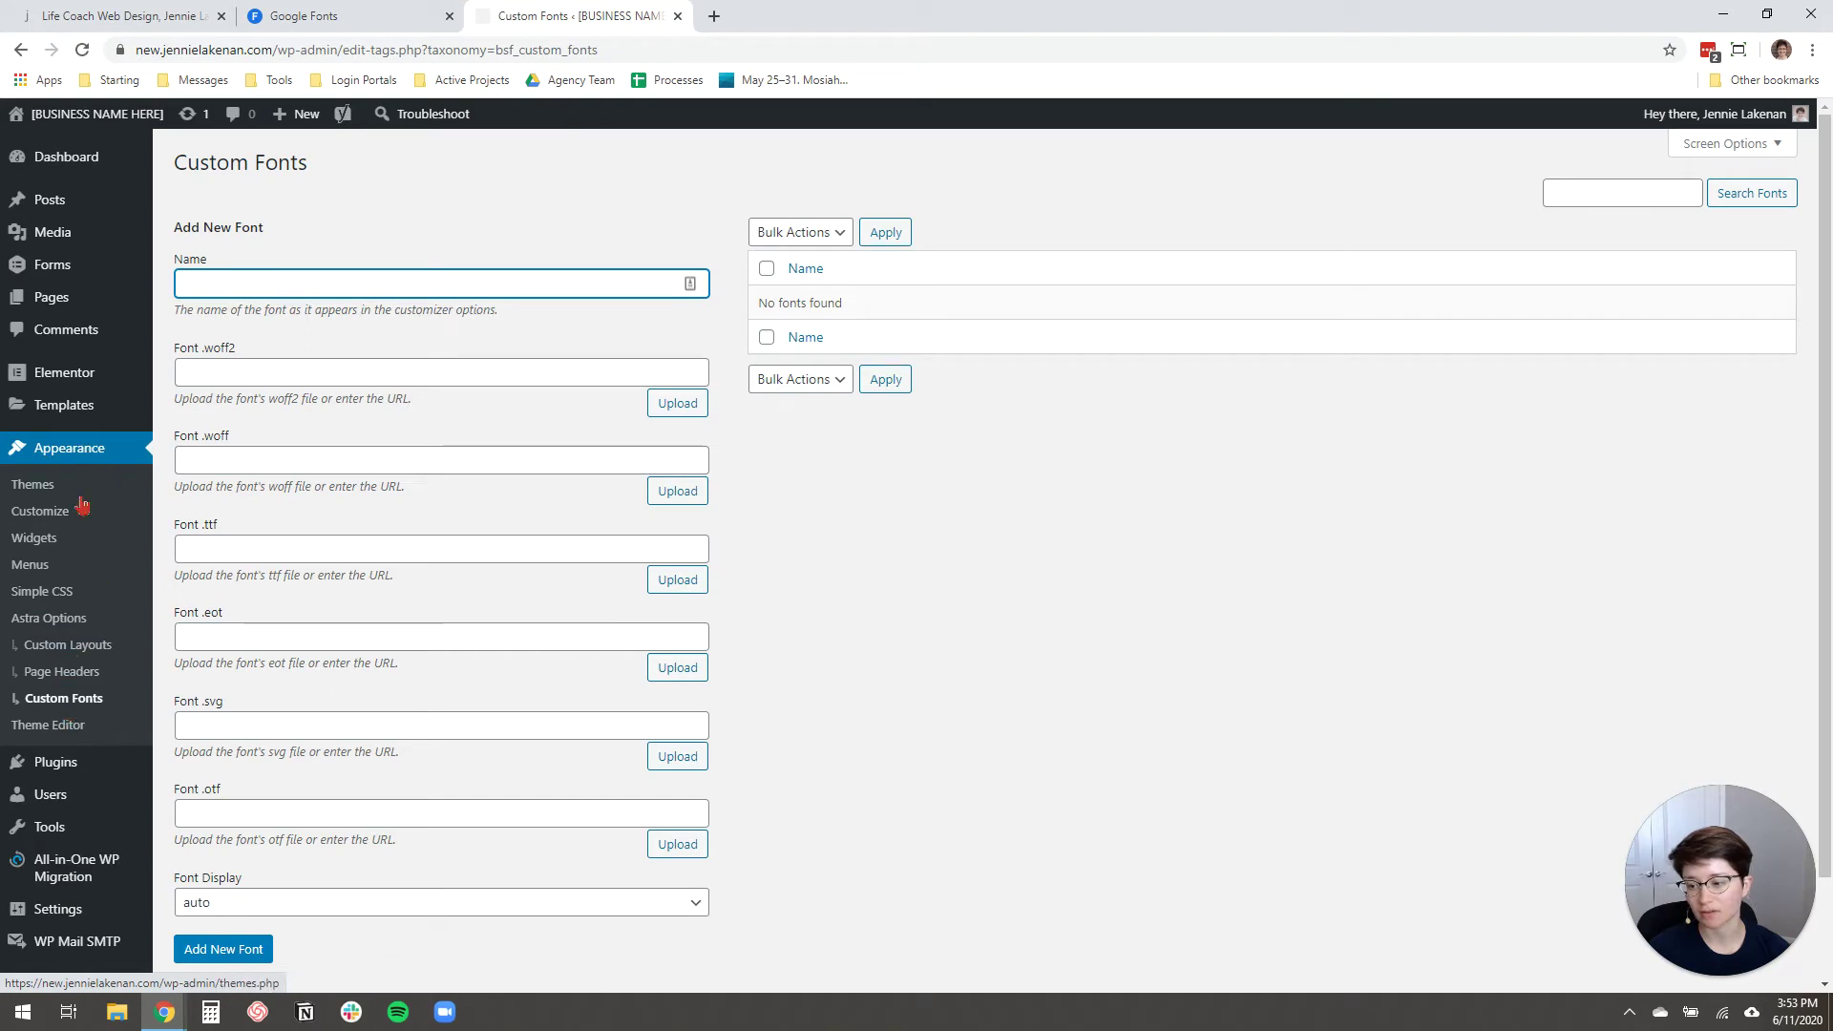
{"action": "mouse_move", "coordinate": [62, 839]}
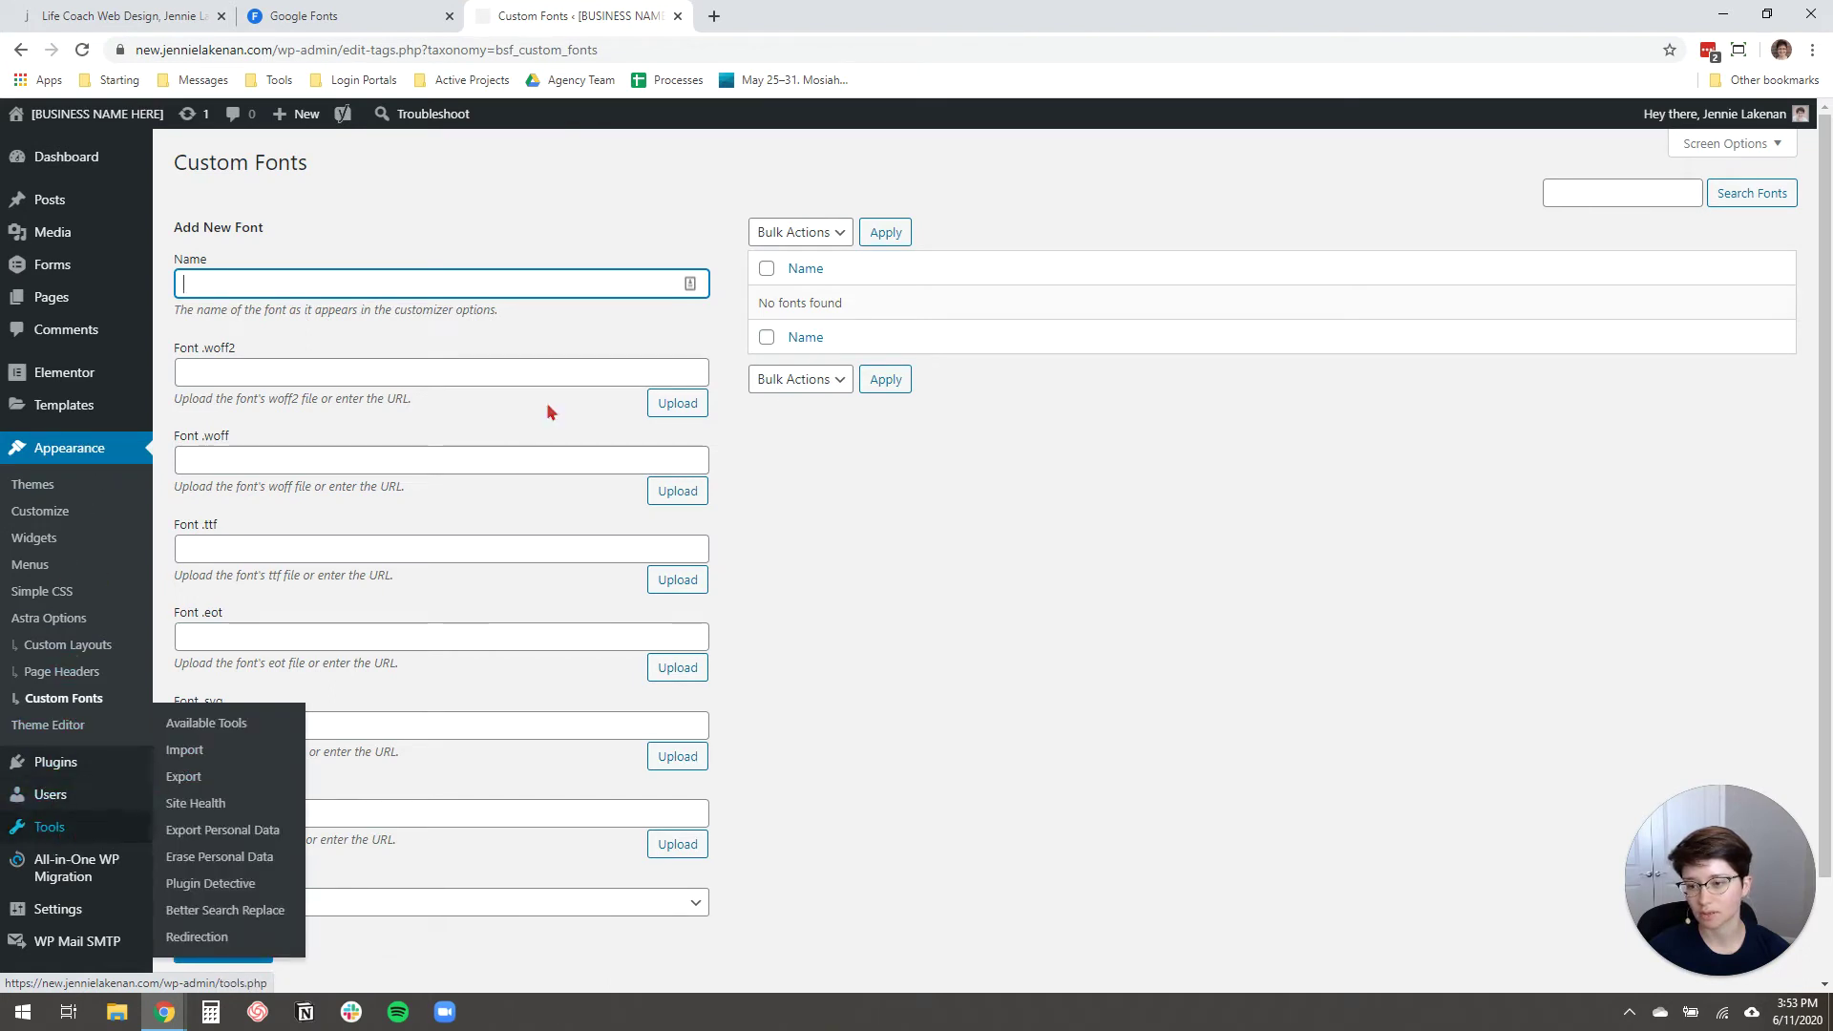
{"action": "left_click", "coordinate": [415, 287]}
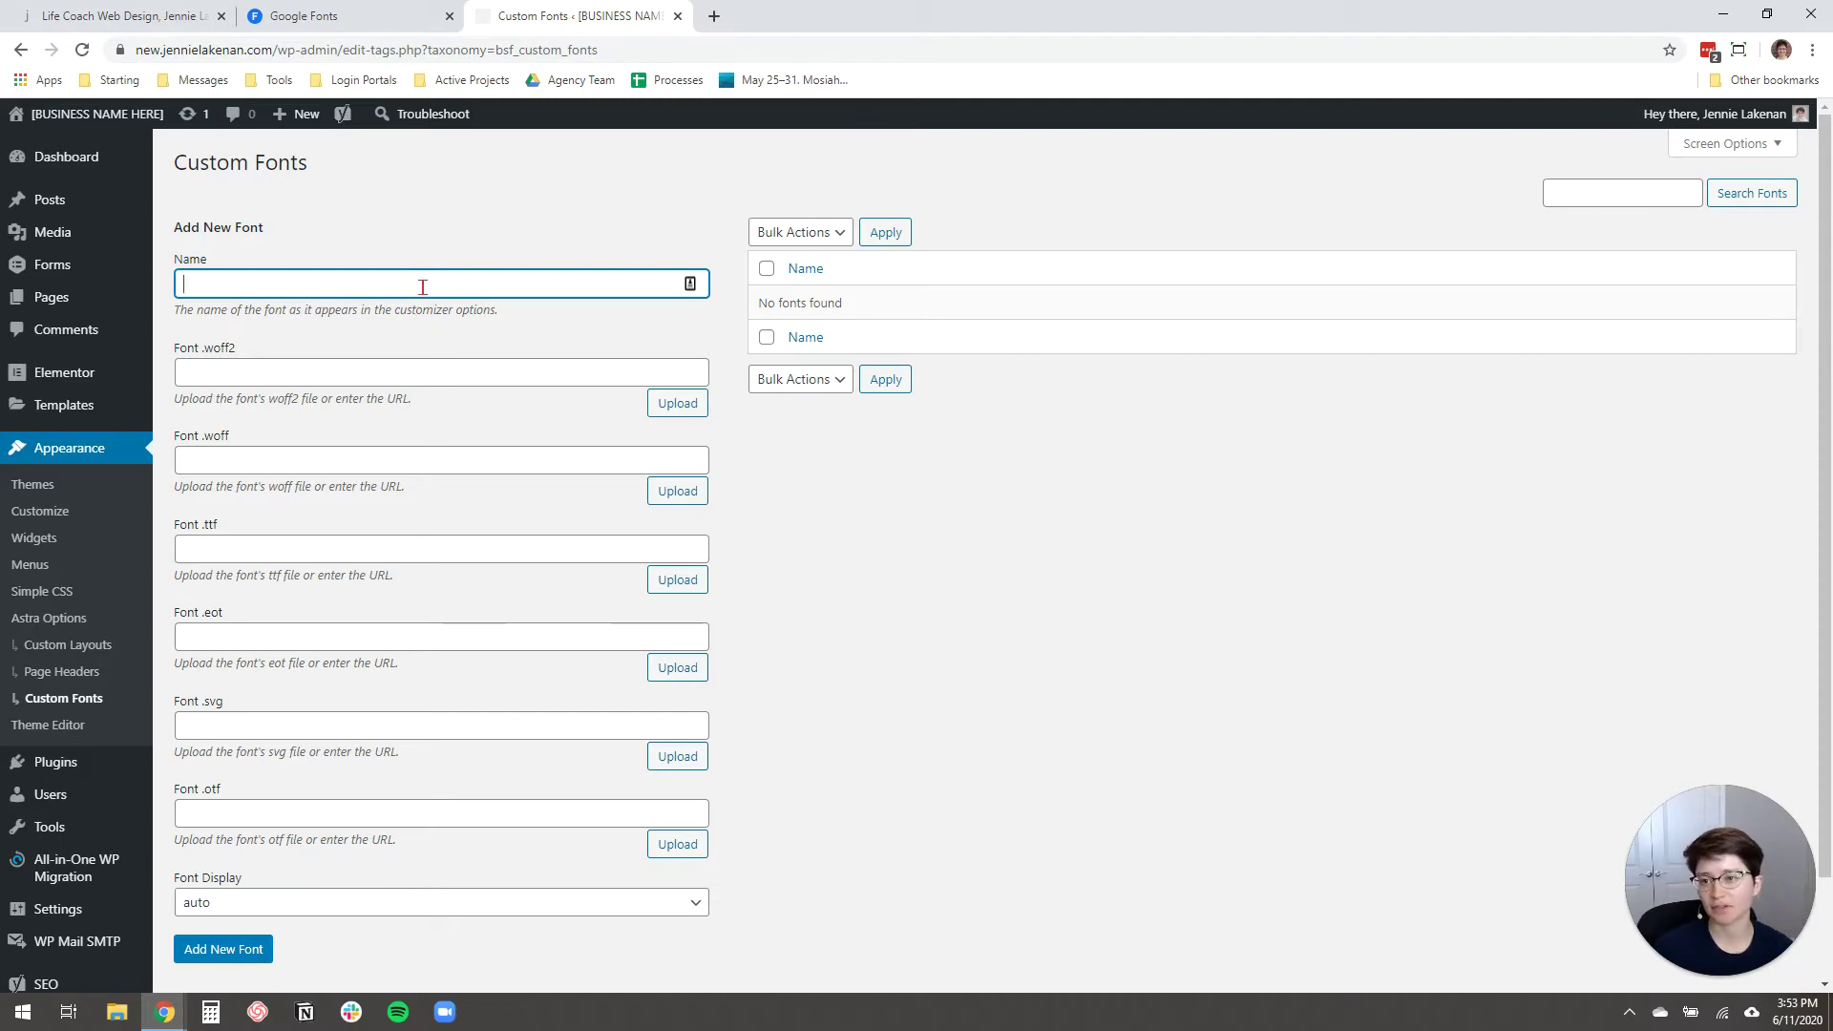
Step: Check the Otama font file's name on the desktop and enter 'Otama Display Regular' as the font name
{"action": "left_click", "coordinate": [1722, 14]}
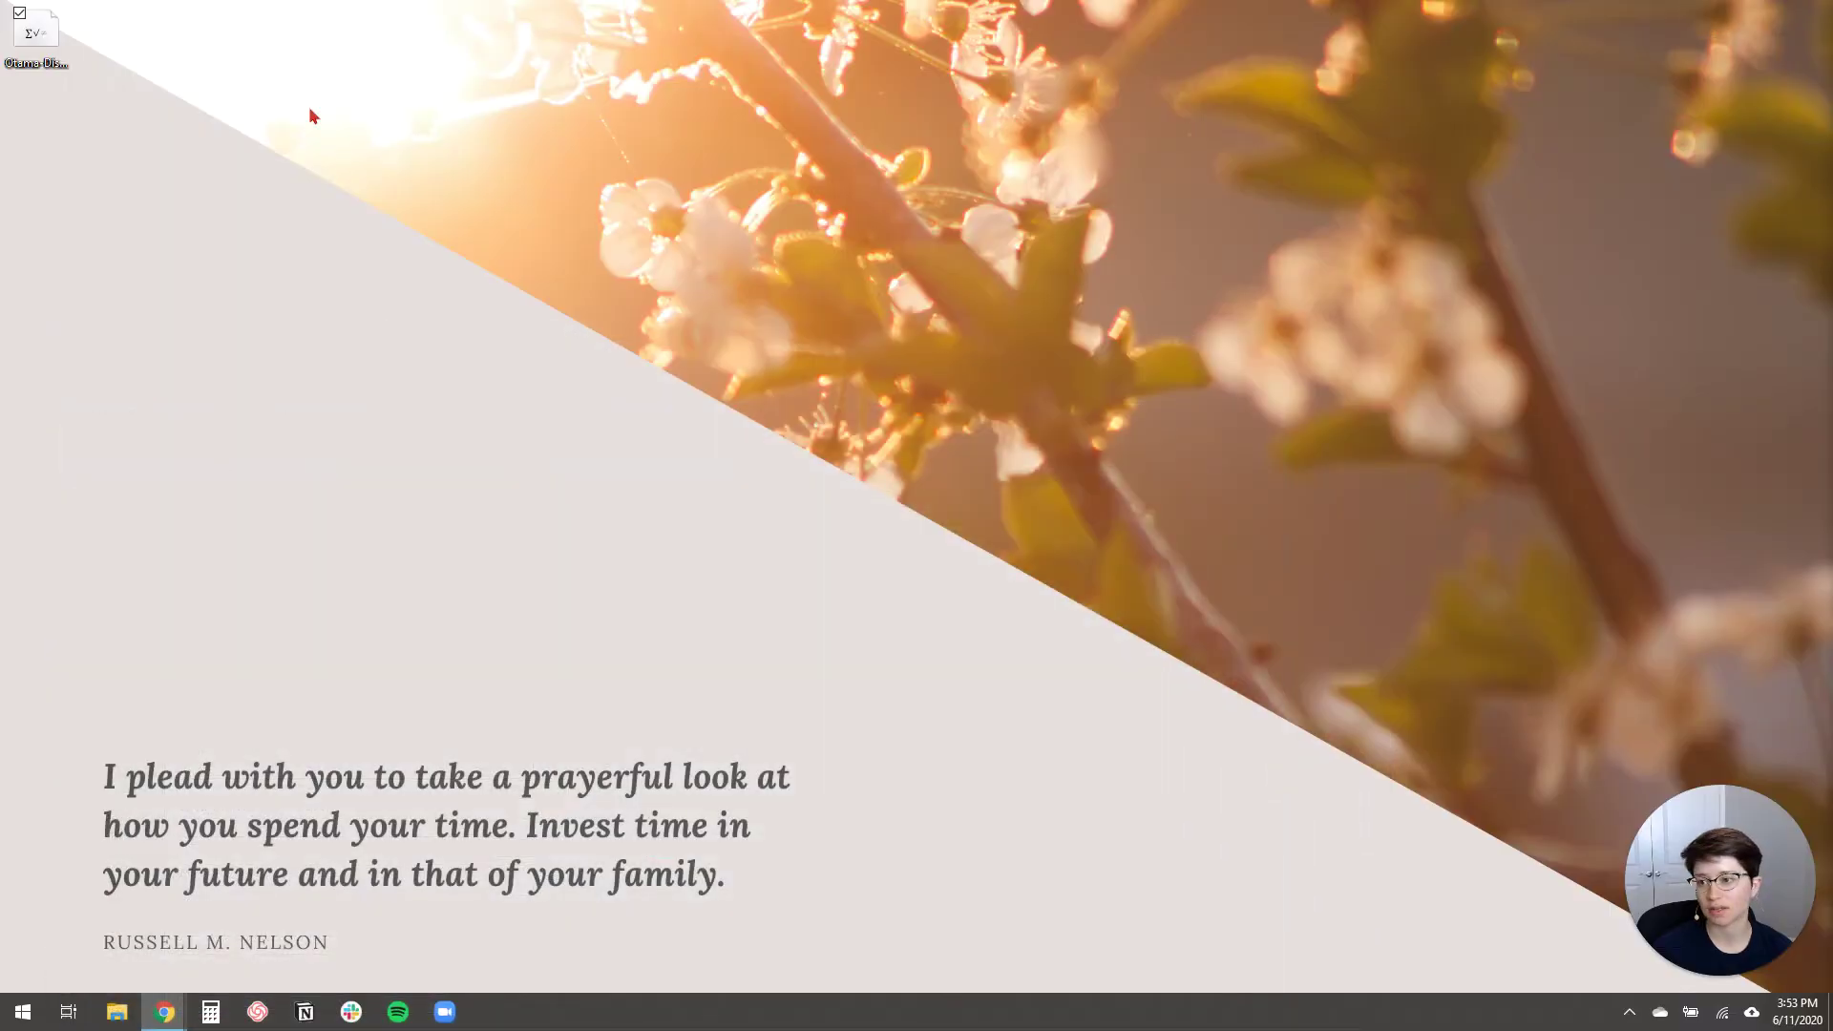
{"action": "left_click", "coordinate": [38, 43]}
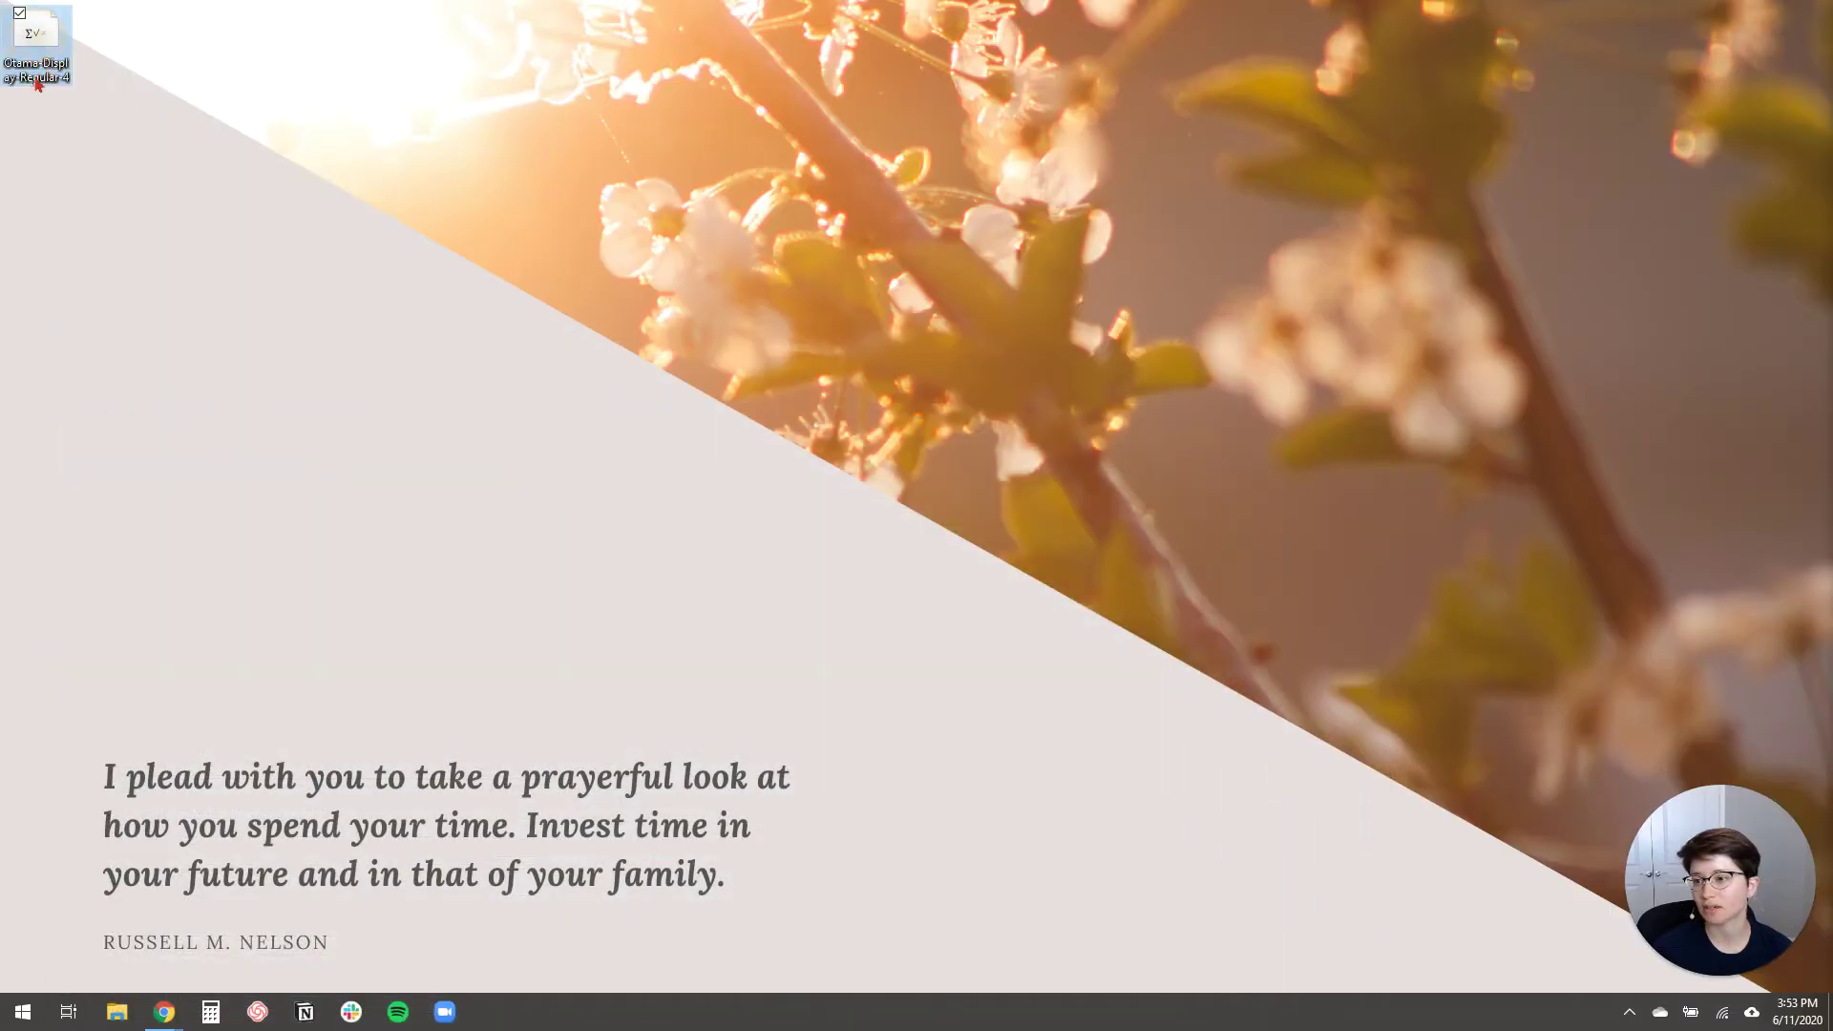
{"action": "mouse_move", "coordinate": [164, 1012]}
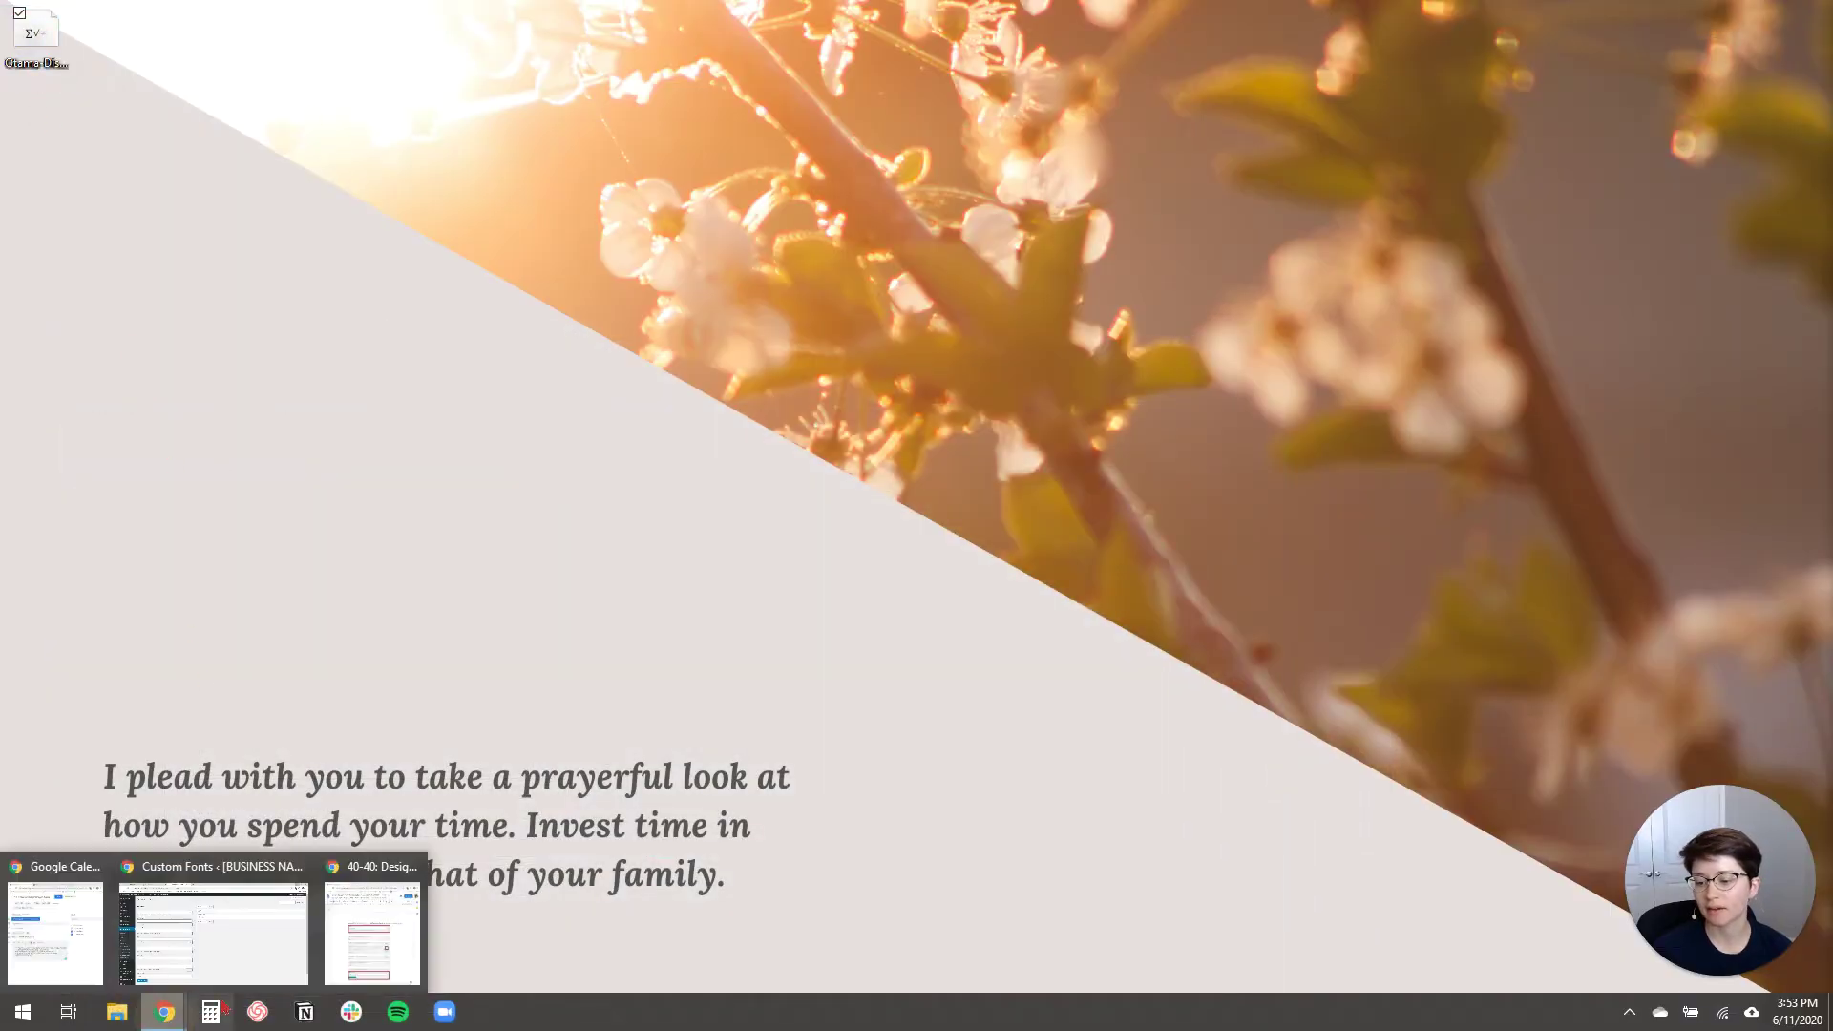
{"action": "left_click", "coordinate": [237, 945]}
{"action": "type", "text": "Ota"}
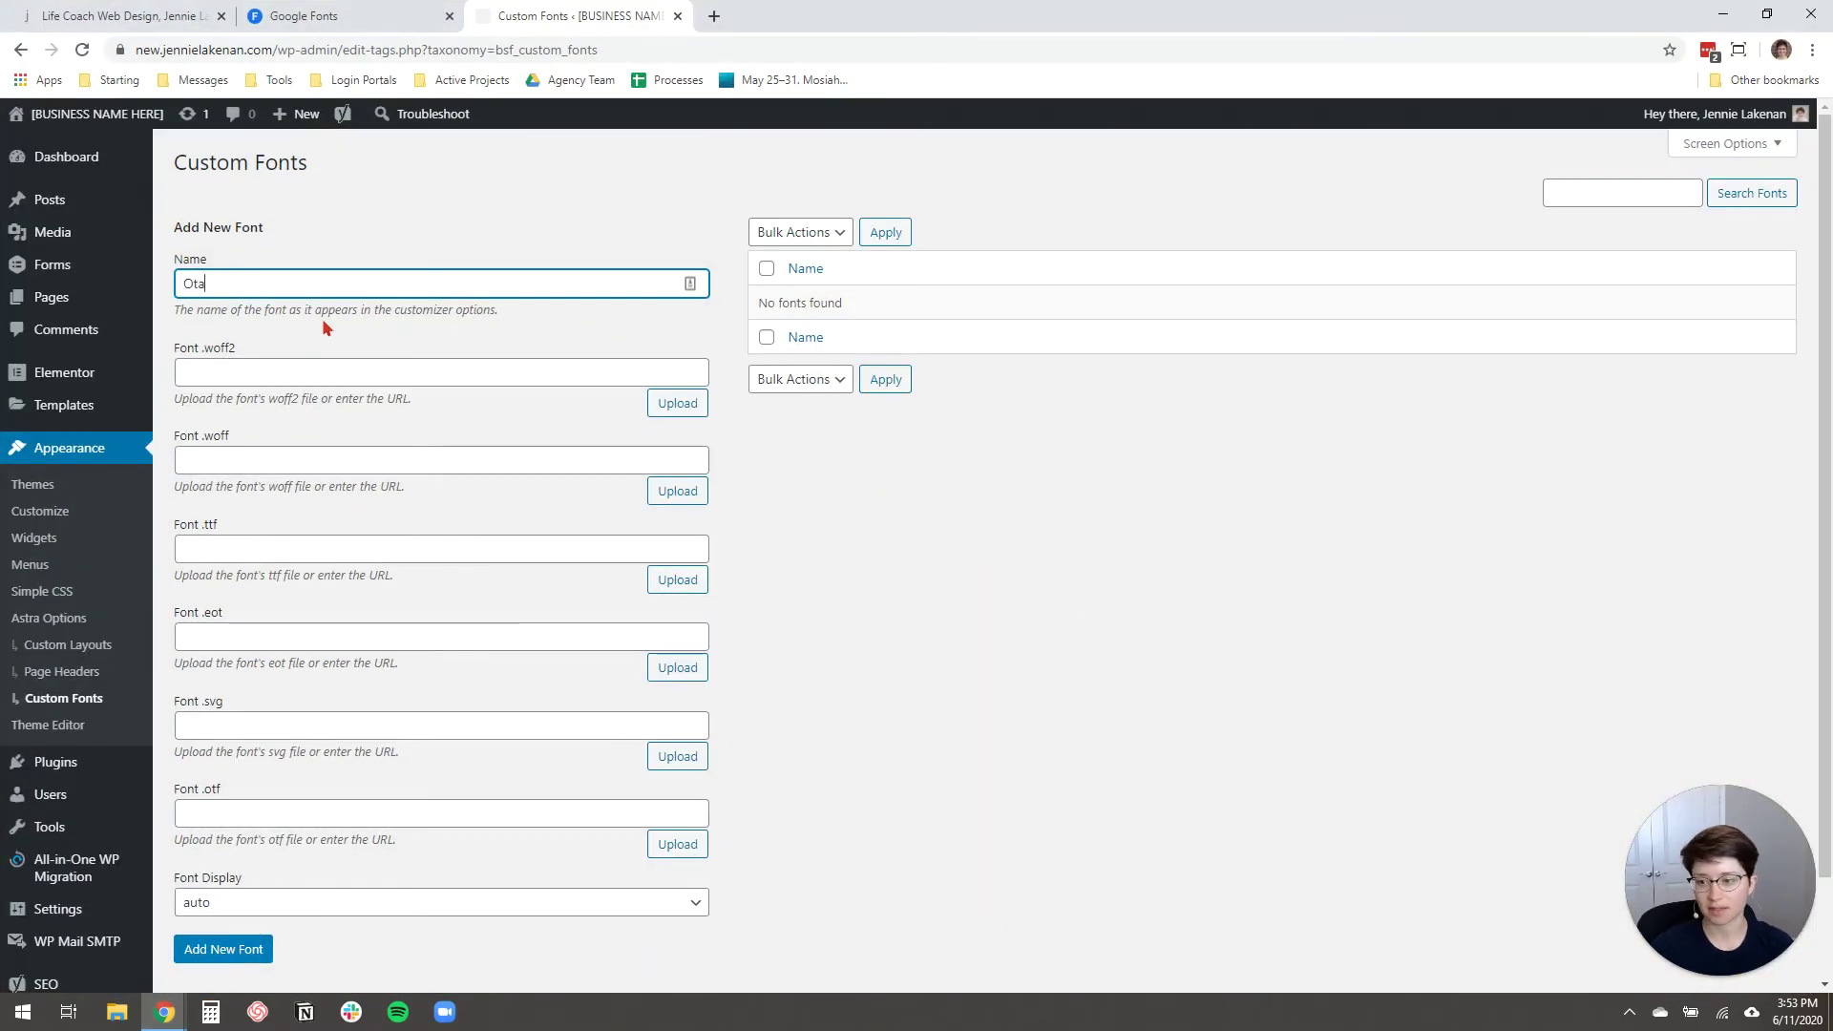
{"action": "type", "text": "ma Display Regu"}
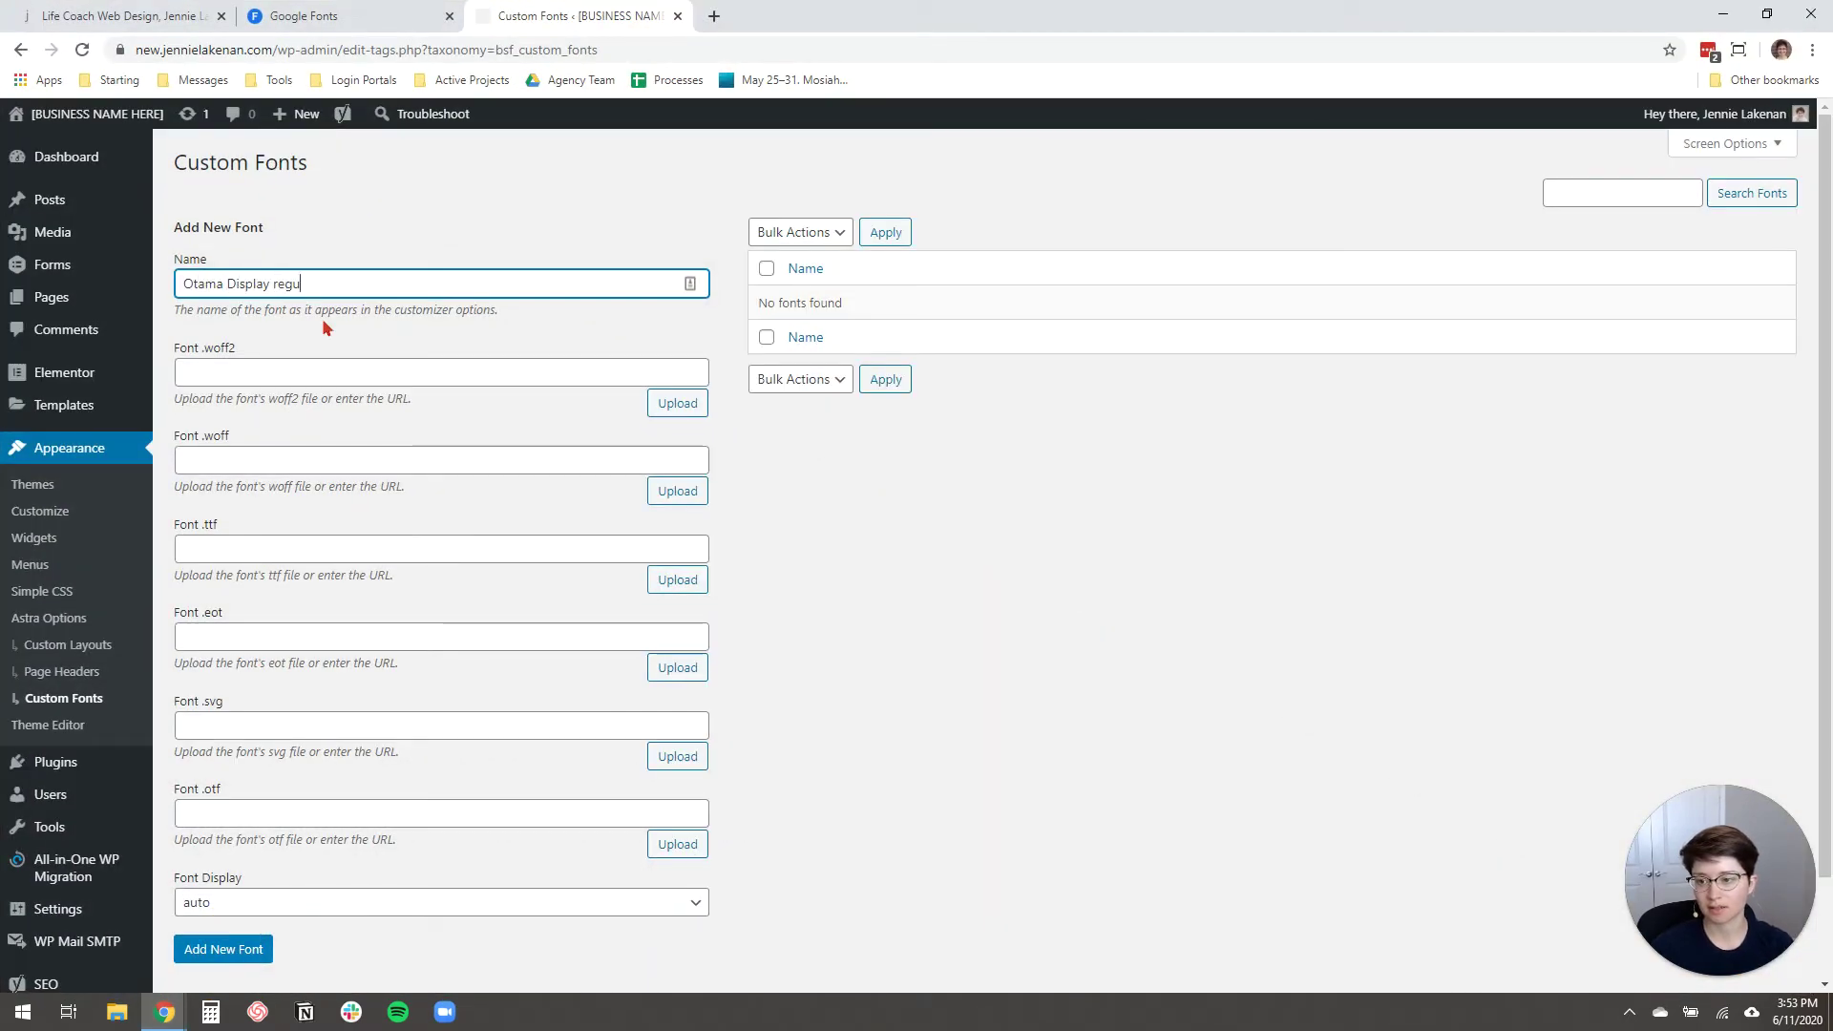
{"action": "type", "text": "lar"}
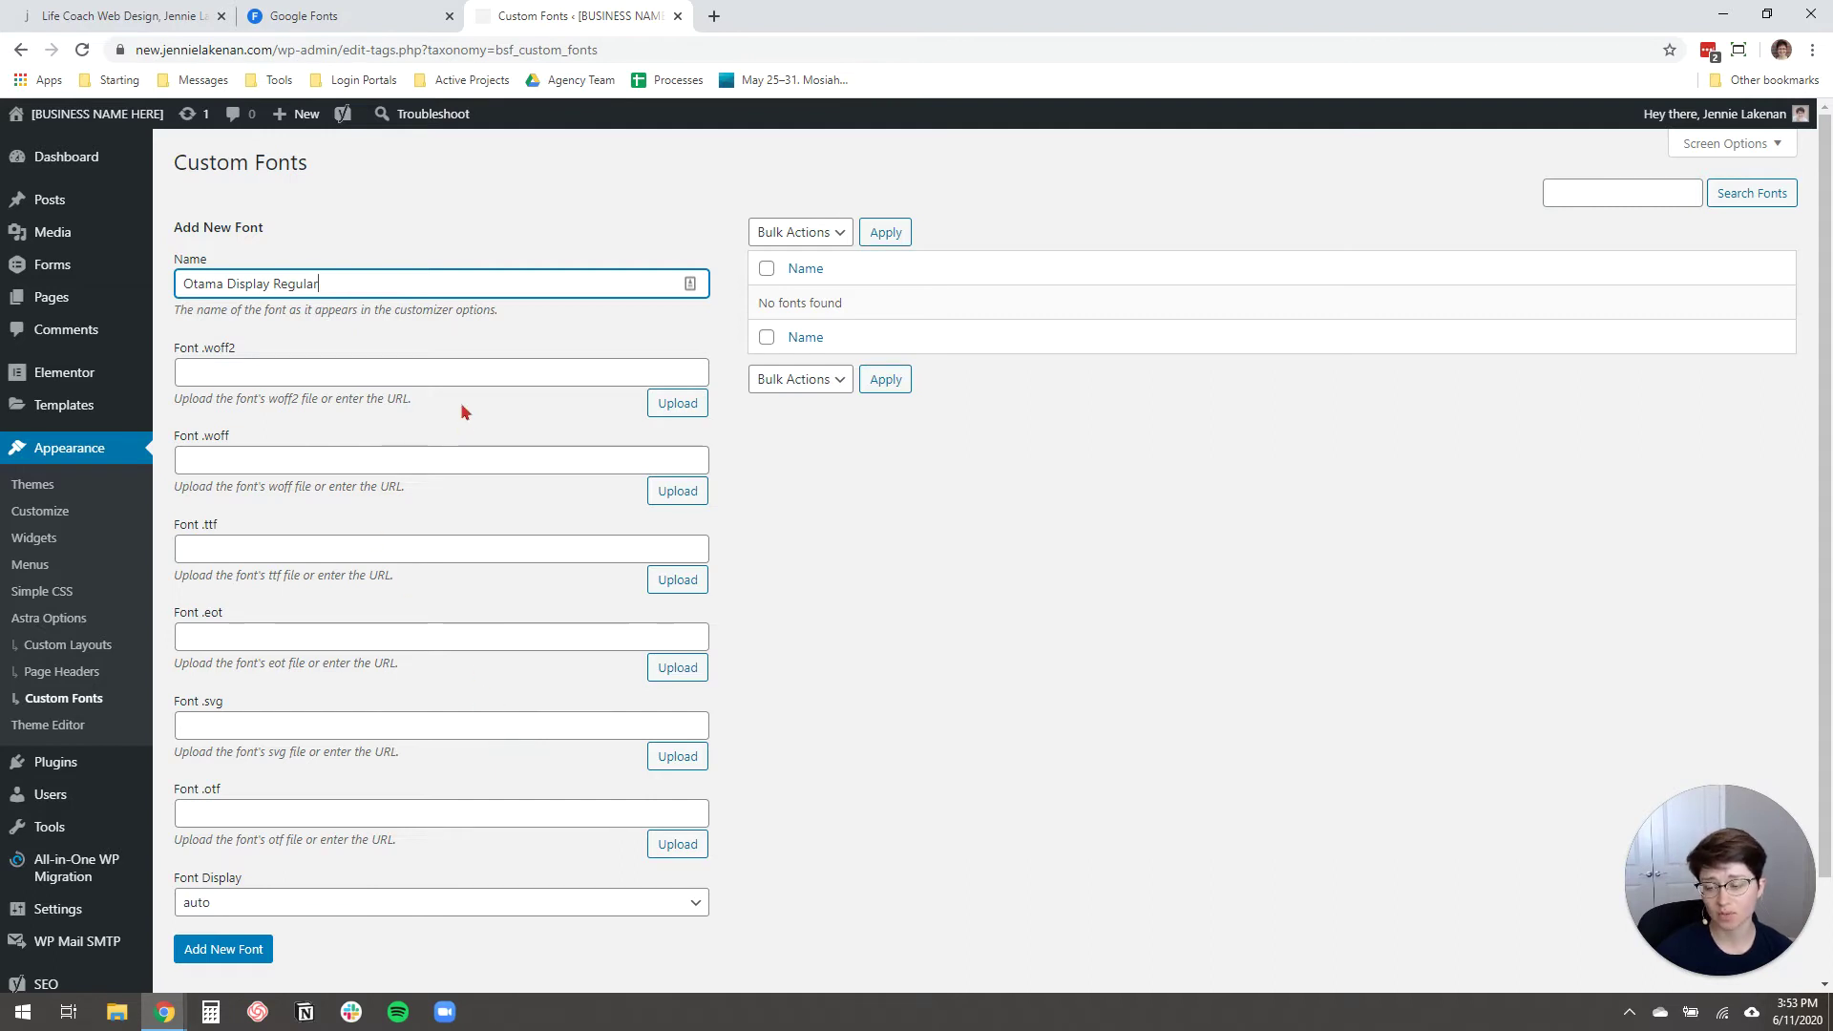
{"action": "left_click", "coordinate": [443, 489]}
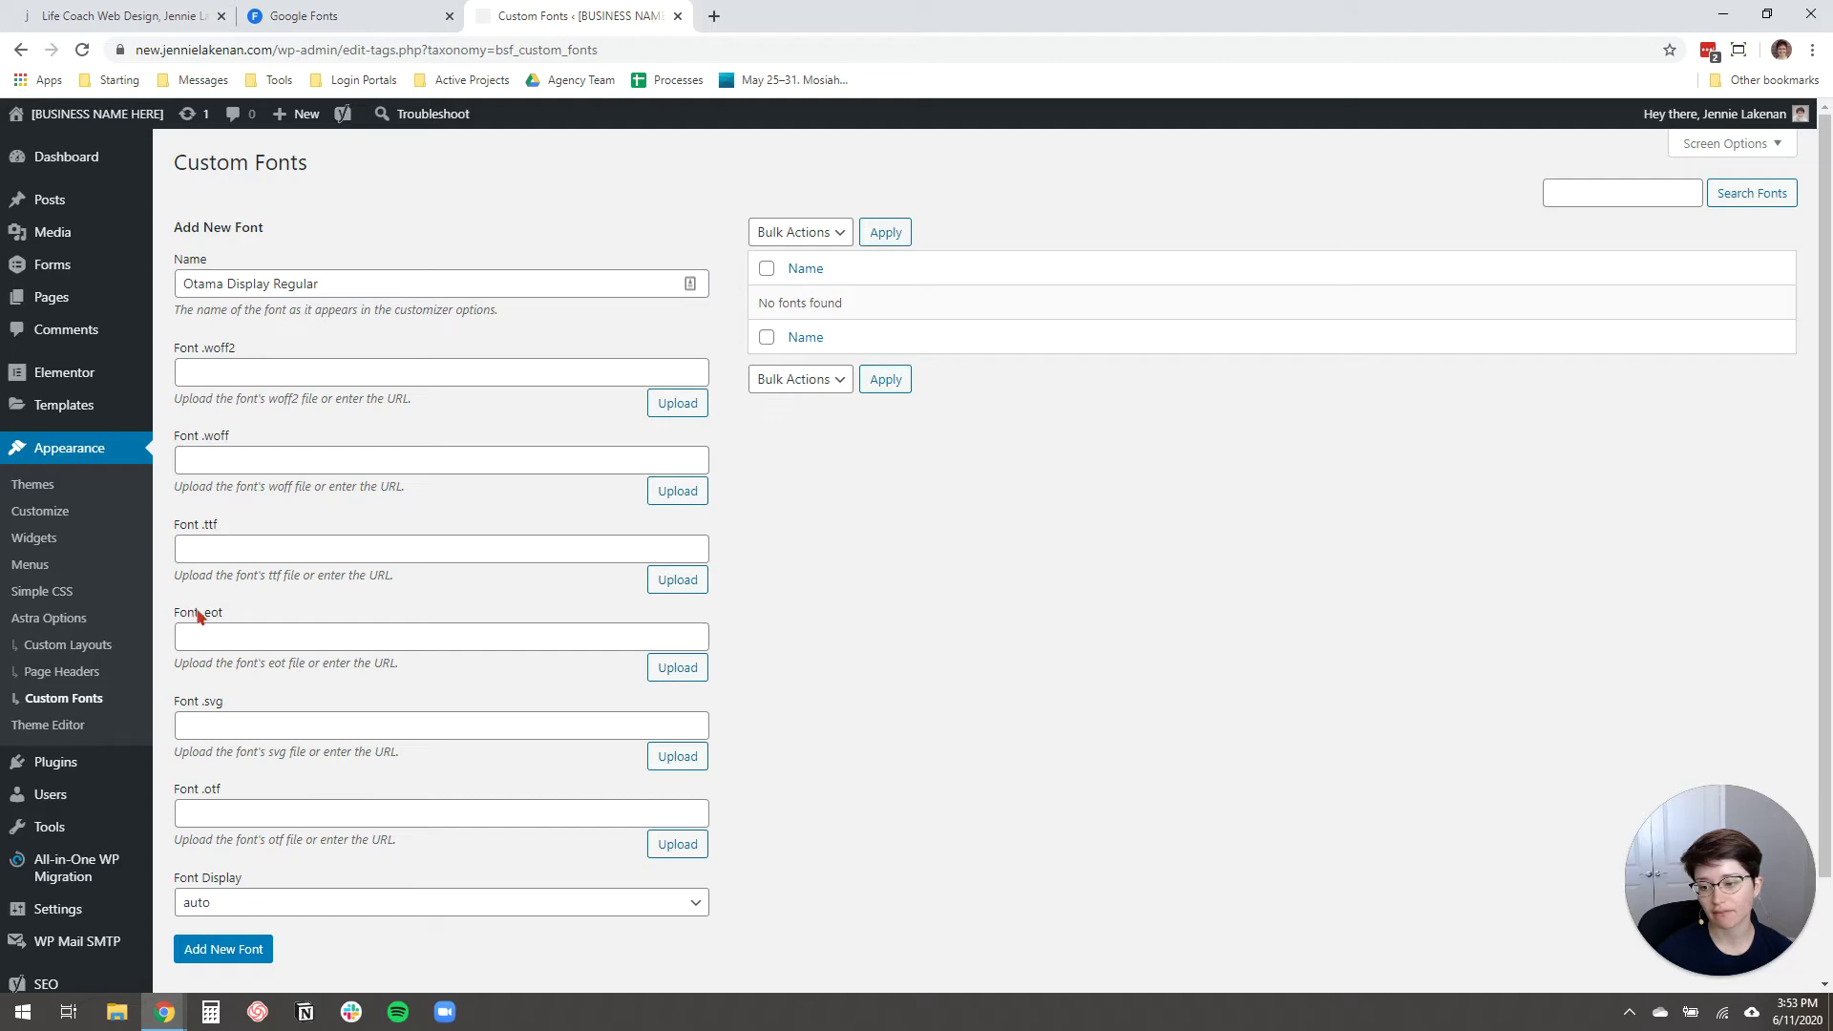
{"action": "left_click", "coordinate": [1723, 14]}
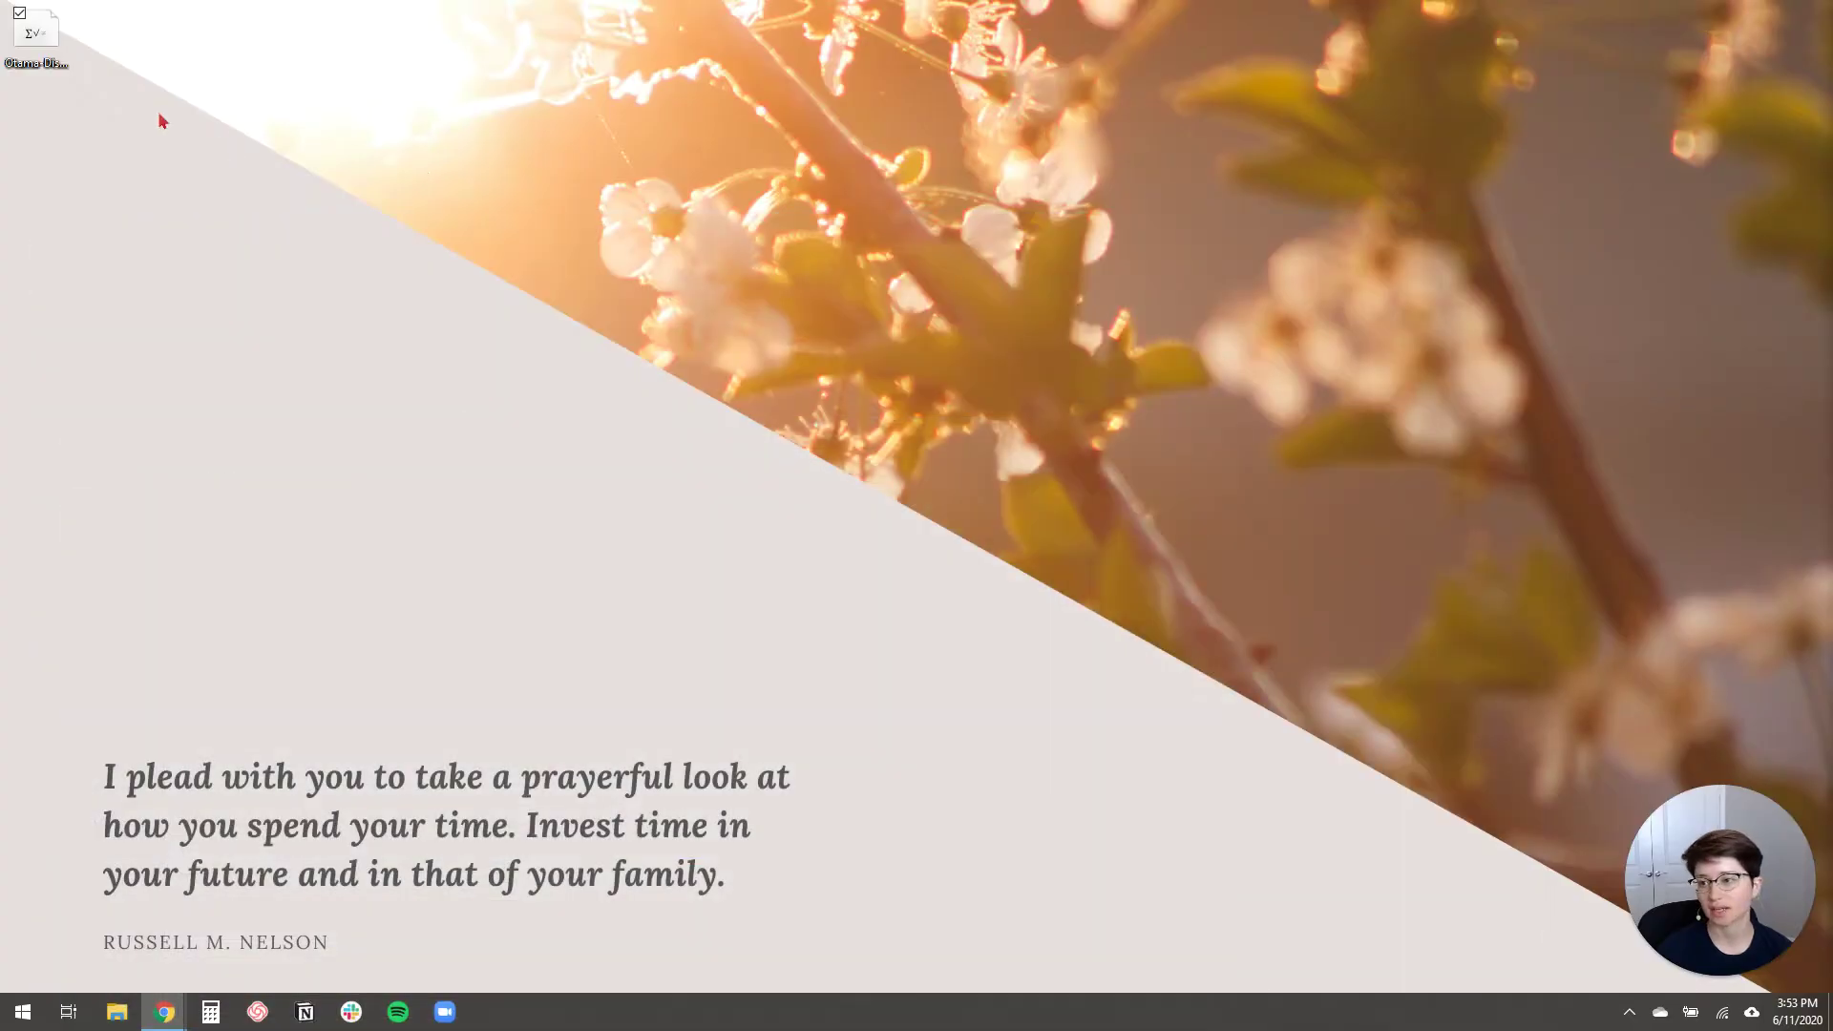
{"action": "right_click", "coordinate": [35, 44]}
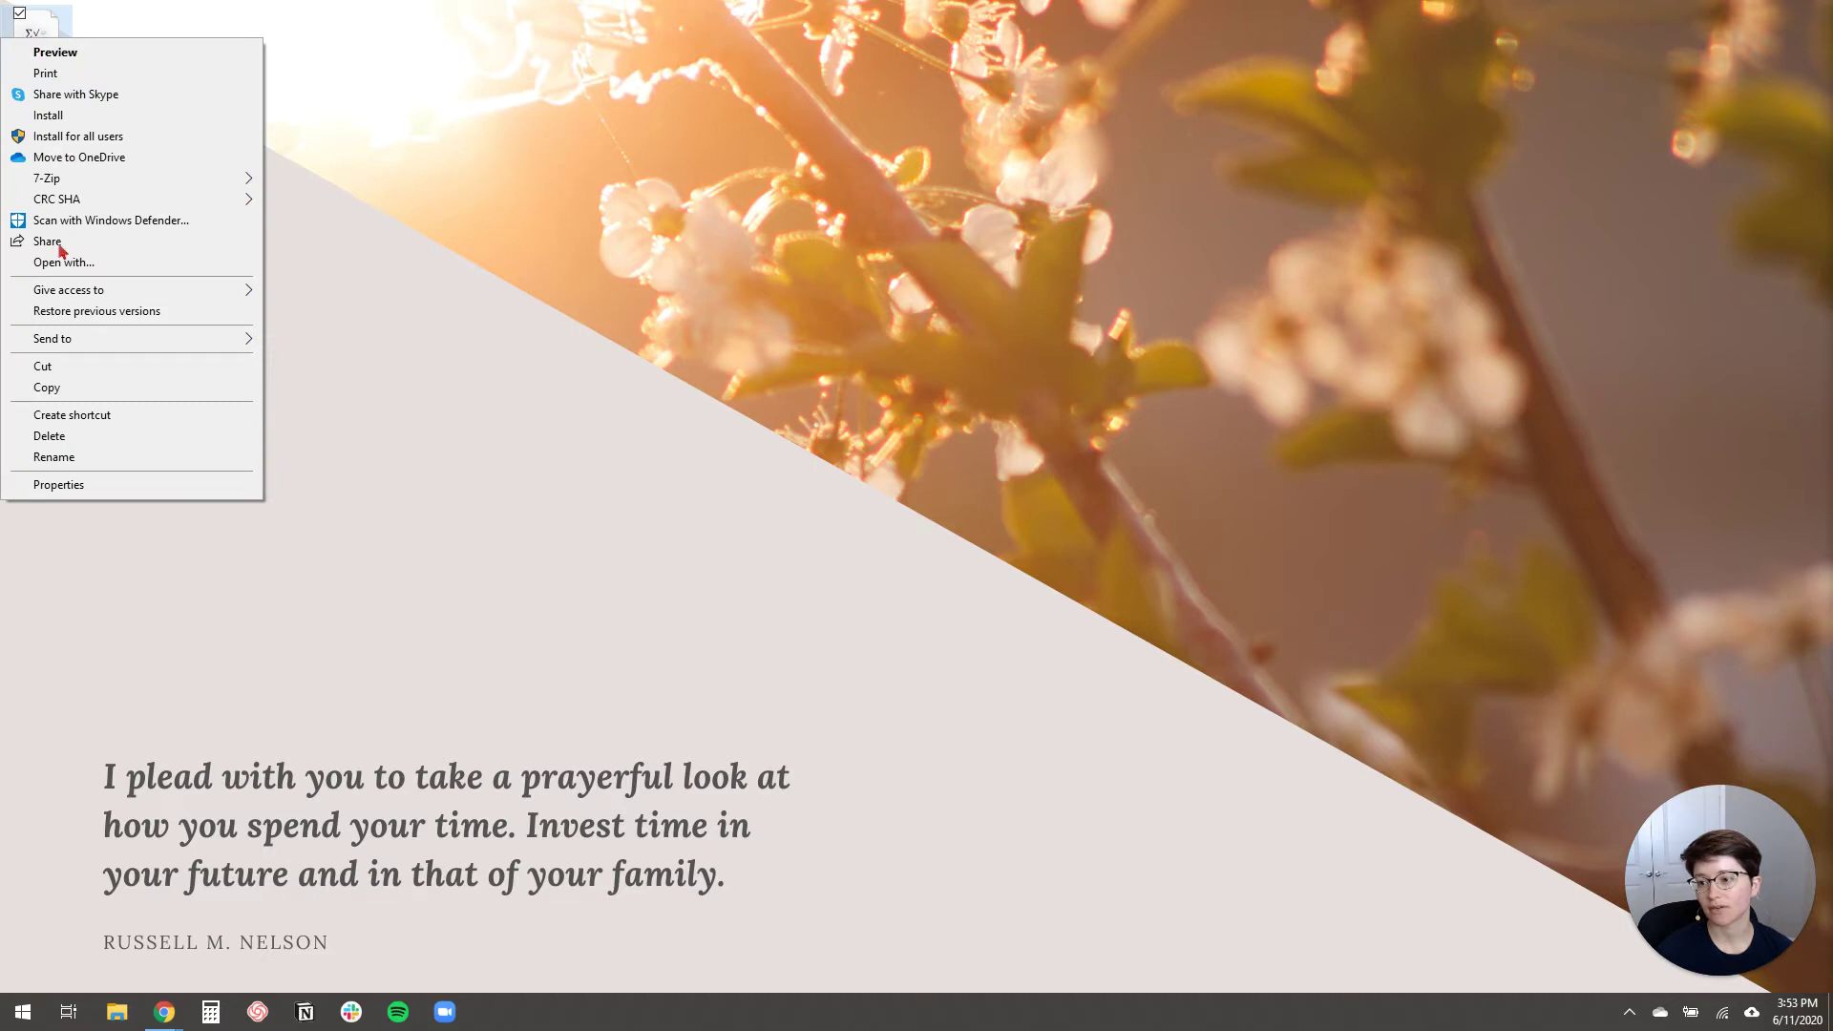
{"action": "left_click", "coordinate": [58, 484]}
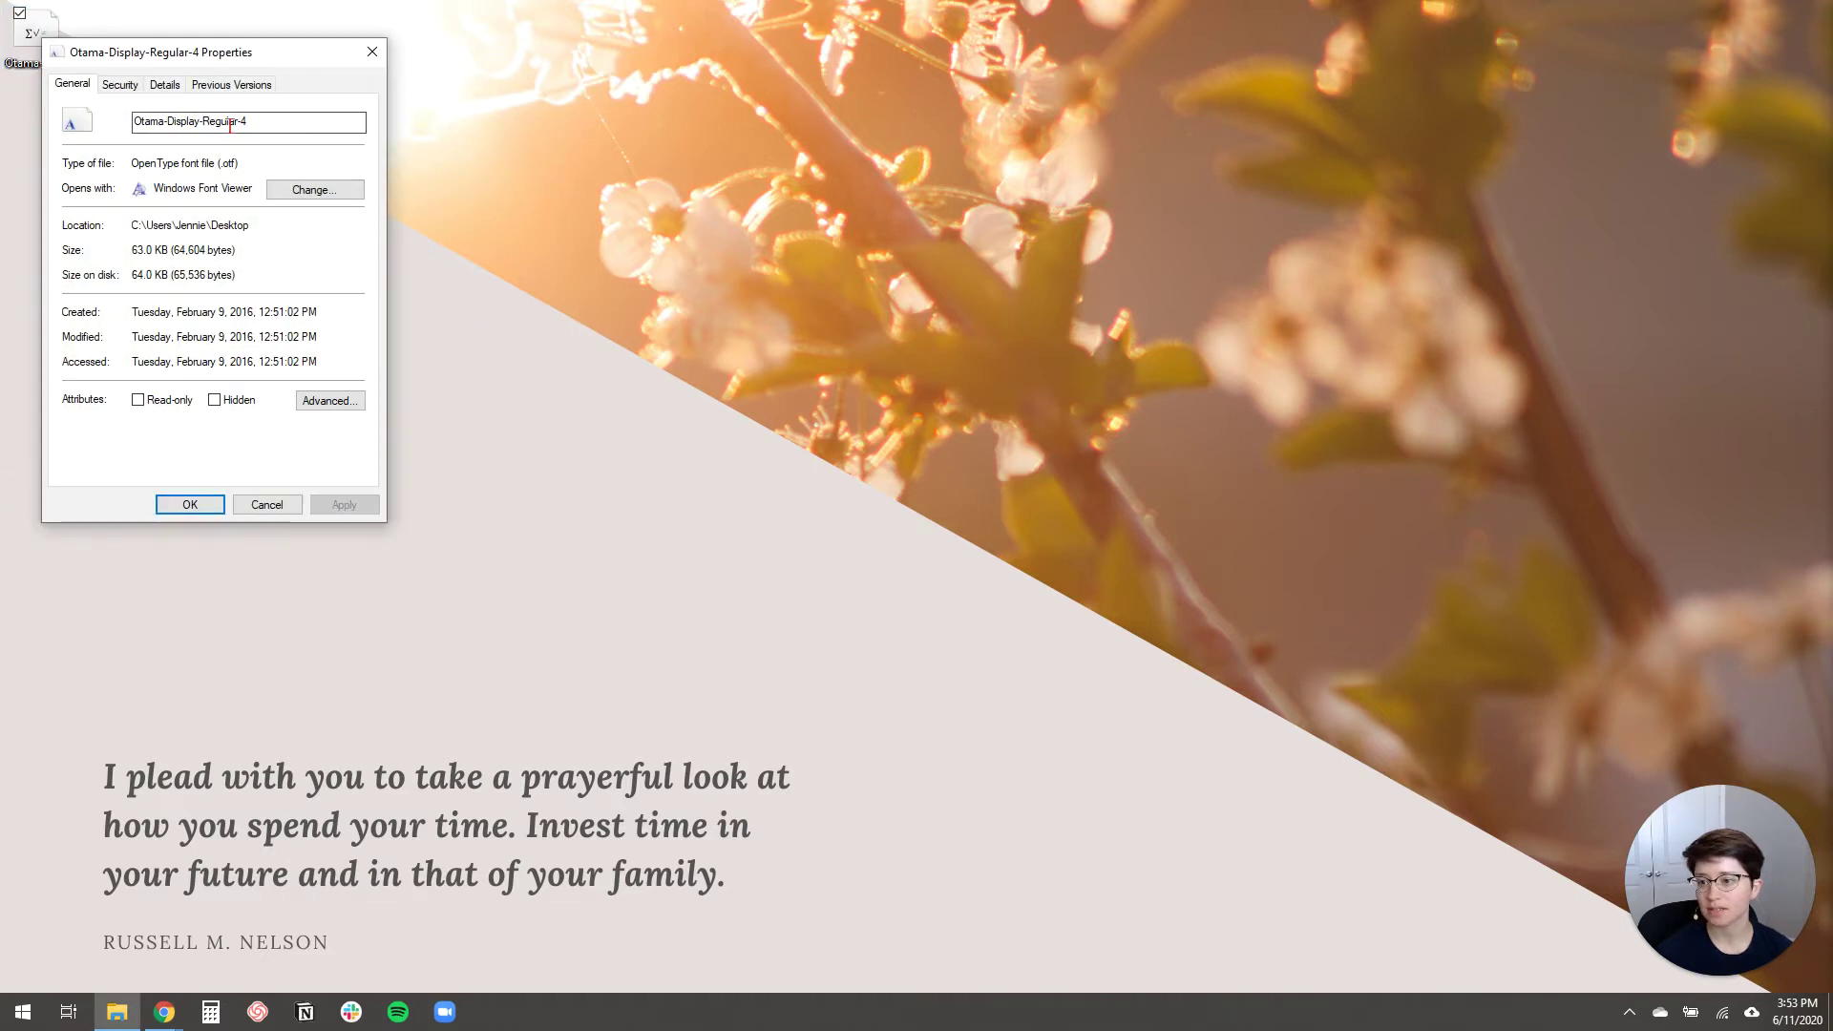
{"action": "left_click_drag", "start_coordinate": [243, 163], "coordinate": [128, 173]}
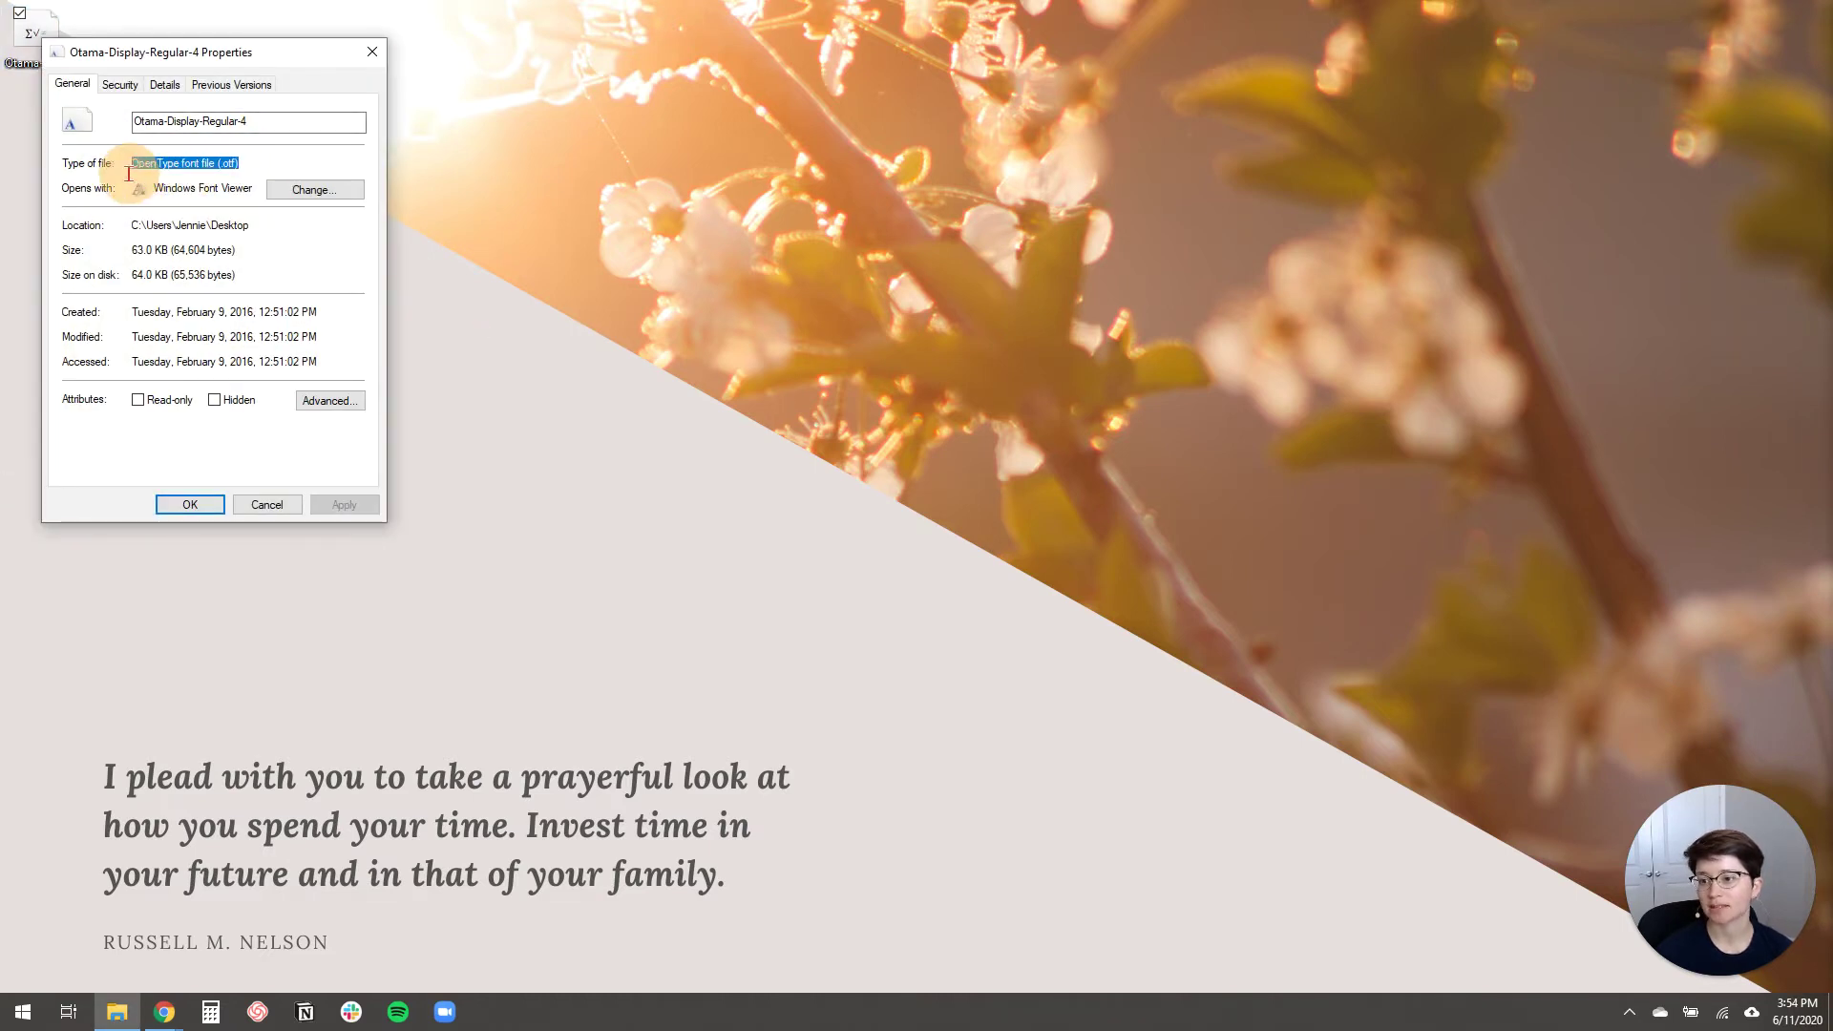
{"action": "left_click", "coordinate": [374, 59]}
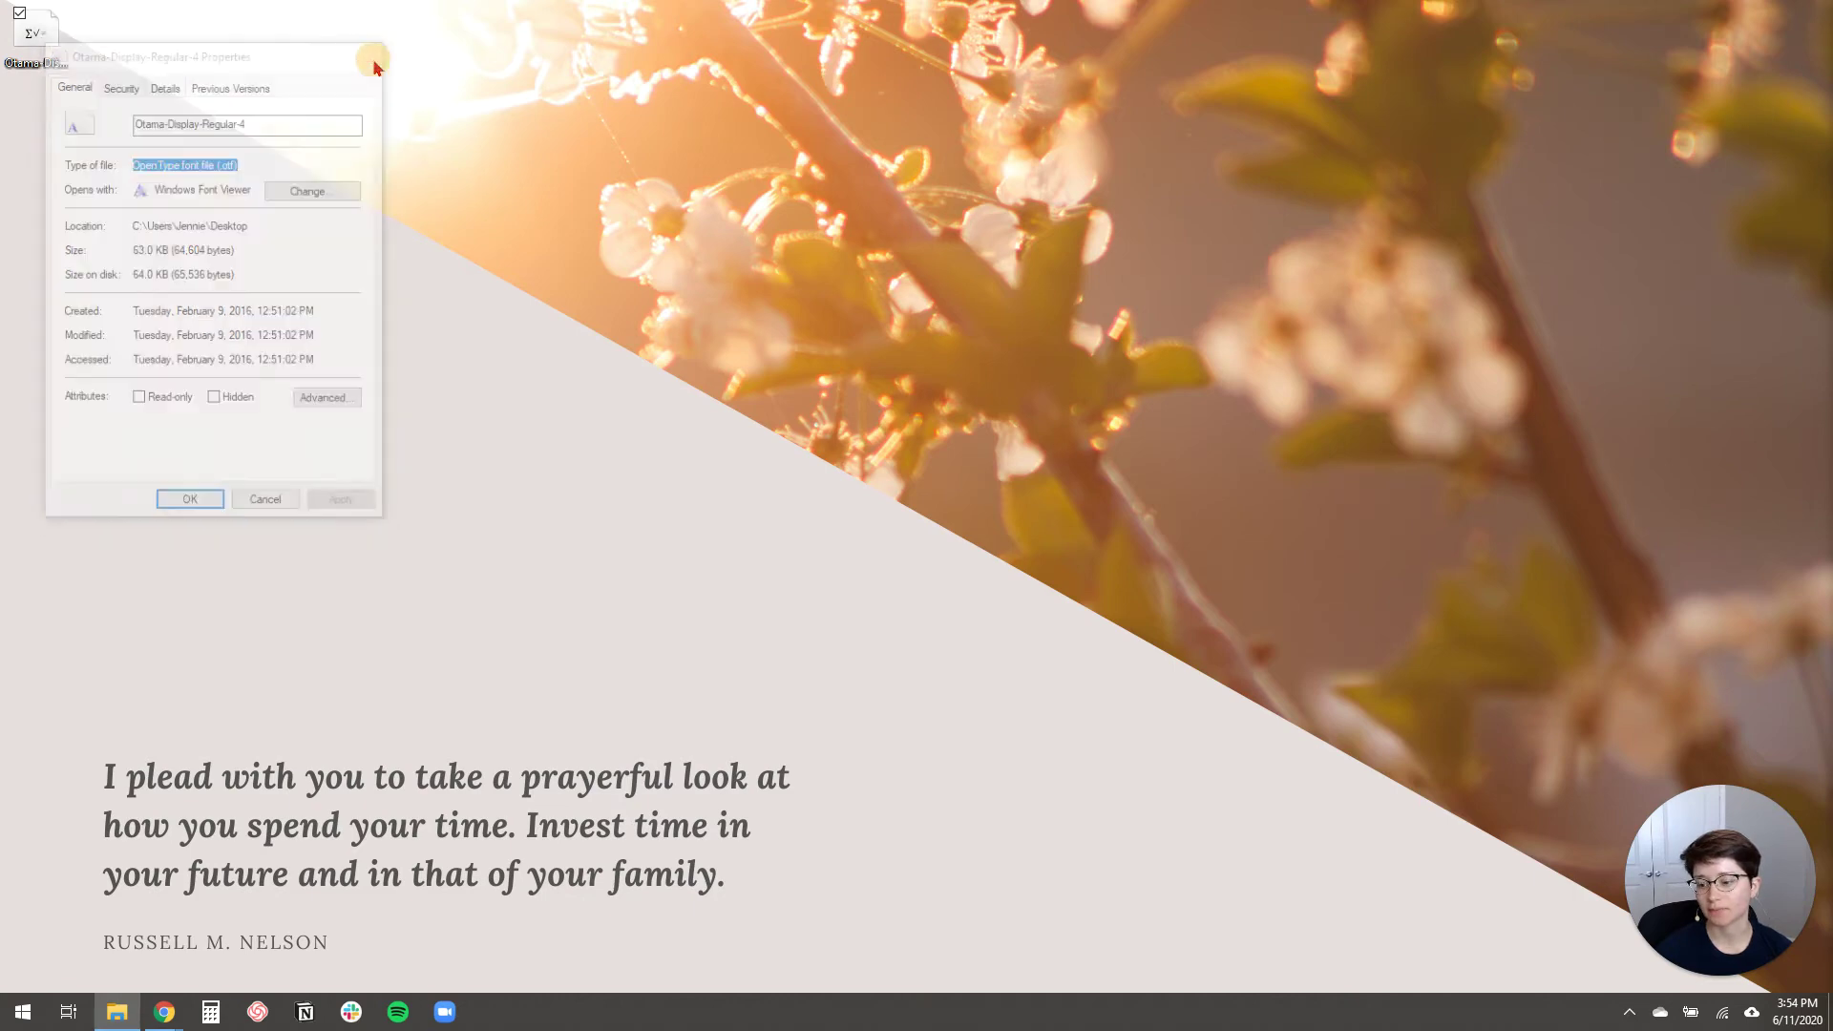
Step: Upload Otama-Display-Regular-4.otf from the Desktop as the font's .otf file
{"action": "mouse_move", "coordinate": [165, 1012]}
{"action": "left_click", "coordinate": [210, 917]}
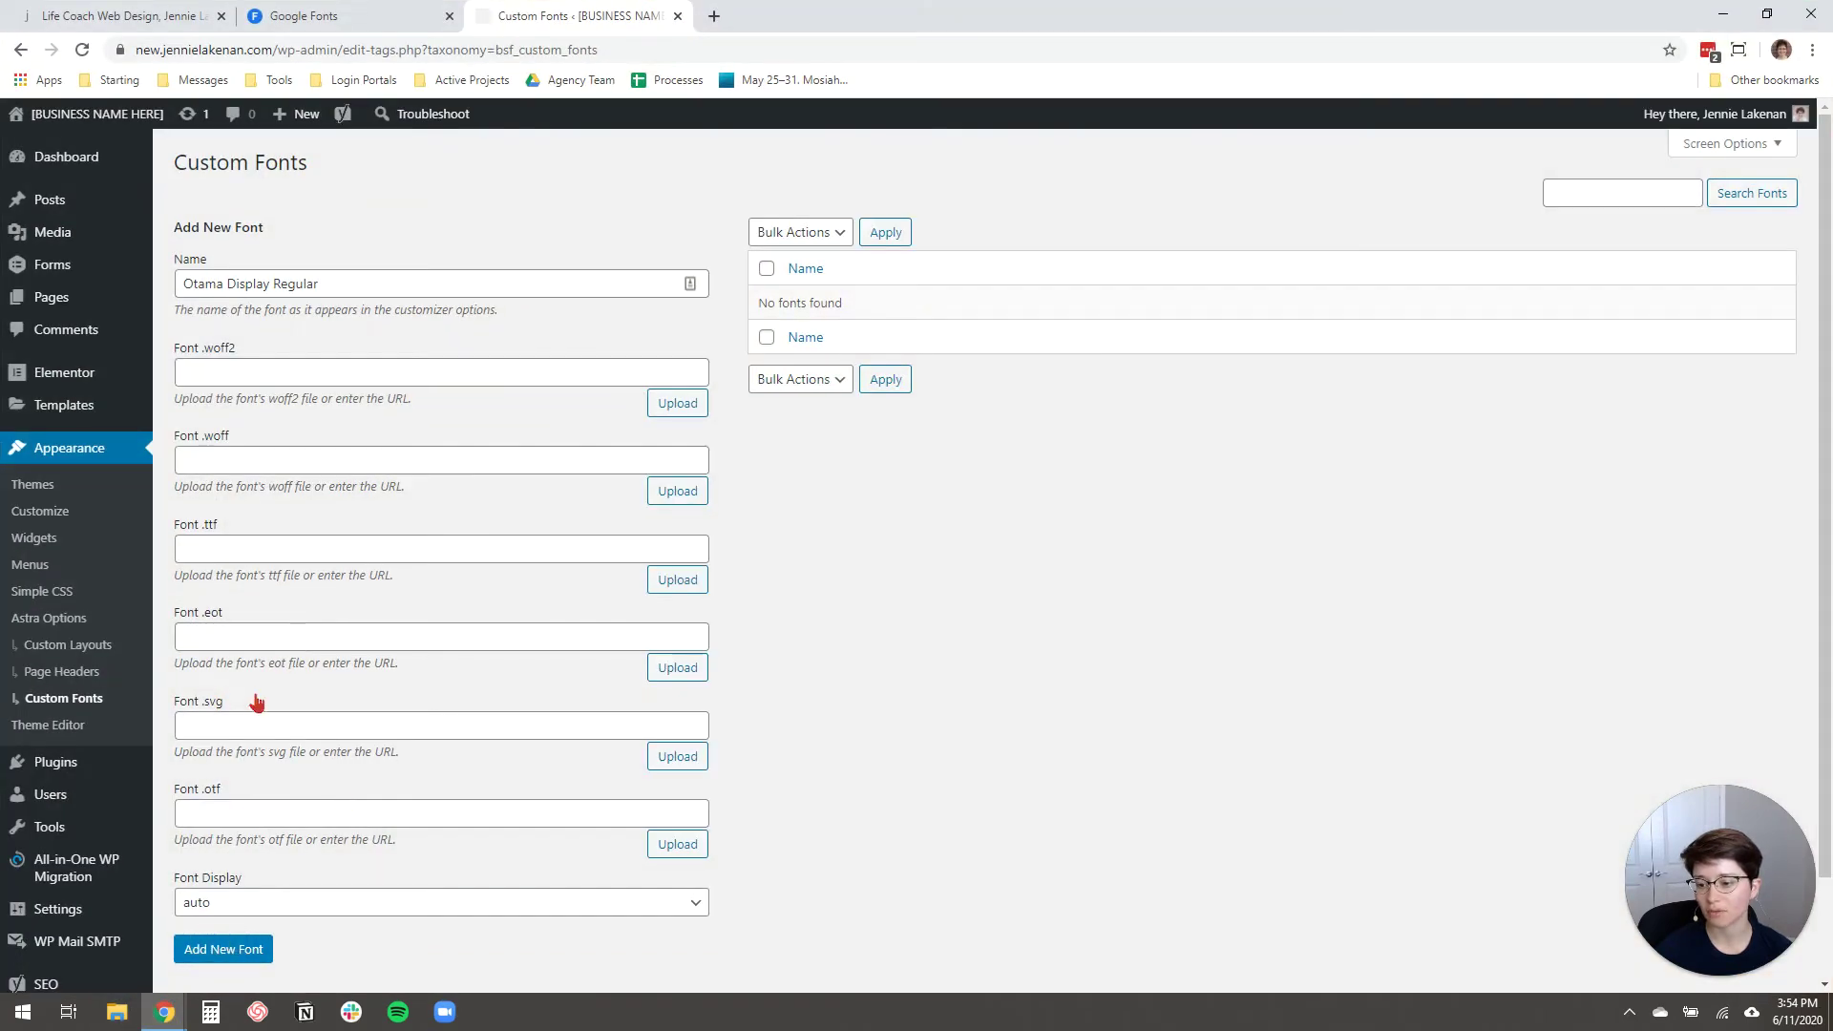
{"action": "left_click", "coordinate": [678, 844]}
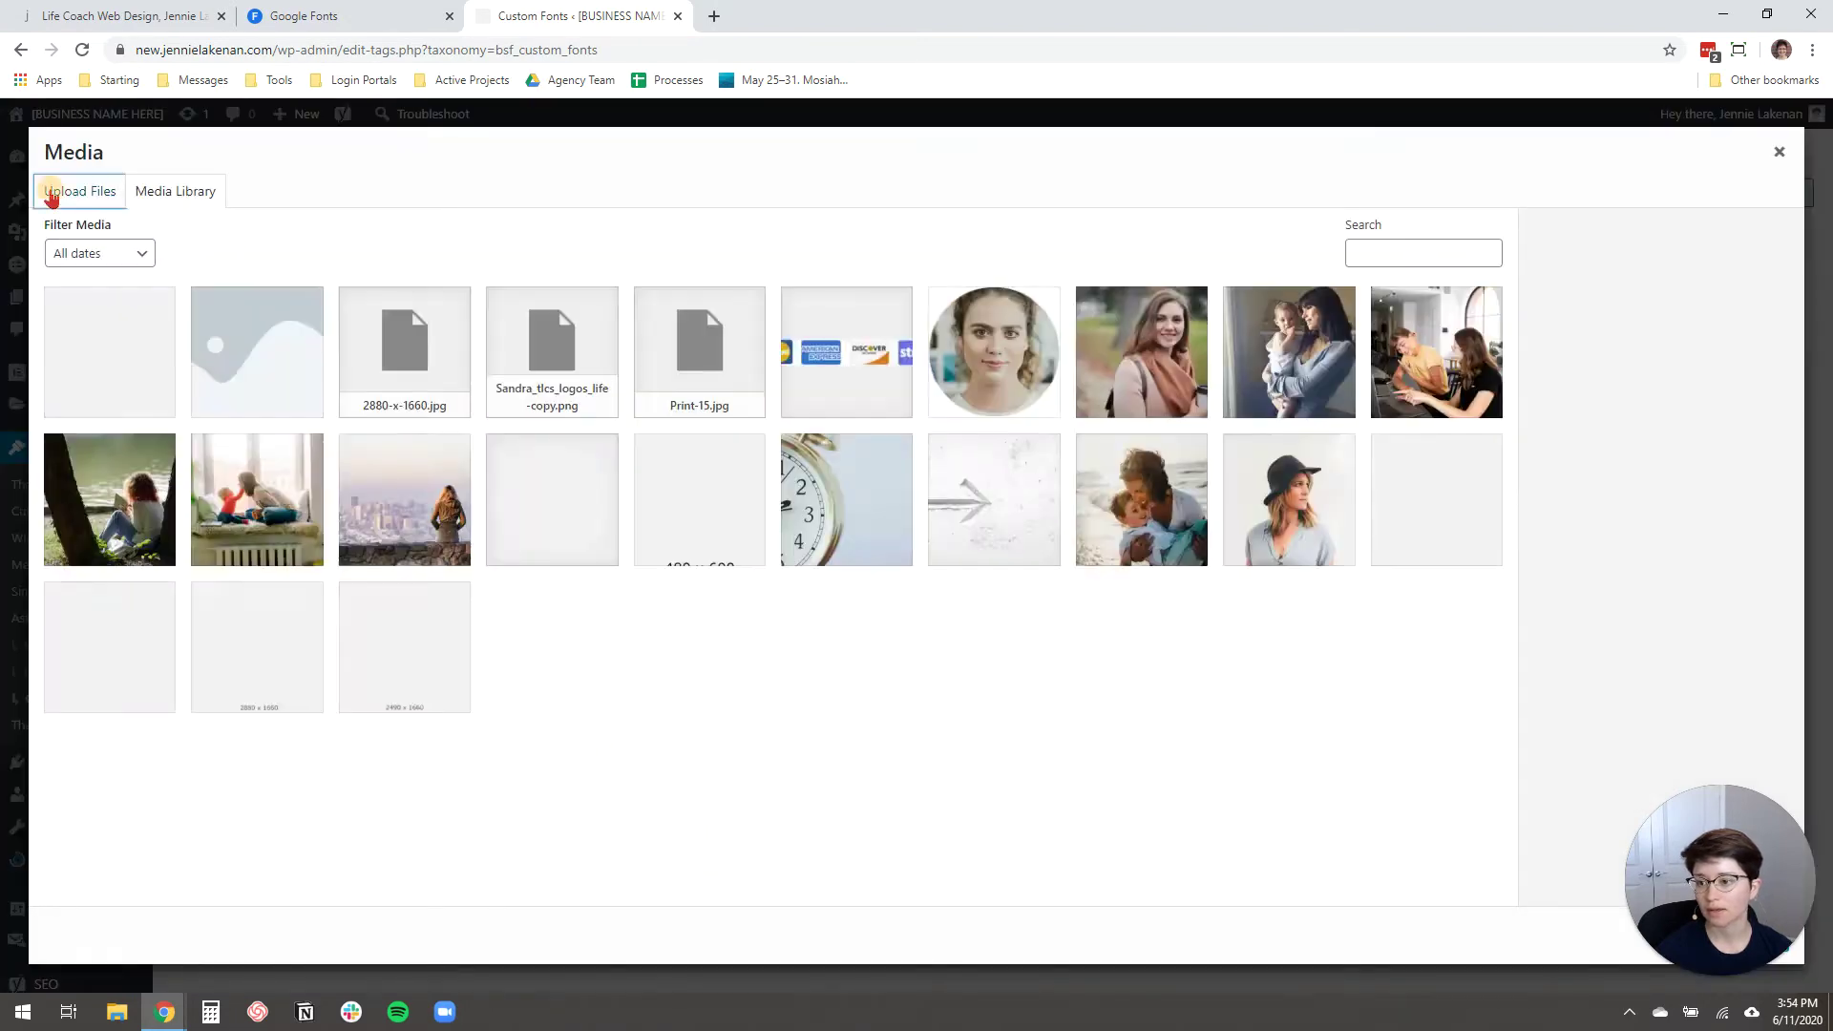
{"action": "left_click", "coordinate": [58, 190]}
{"action": "left_click", "coordinate": [917, 517]}
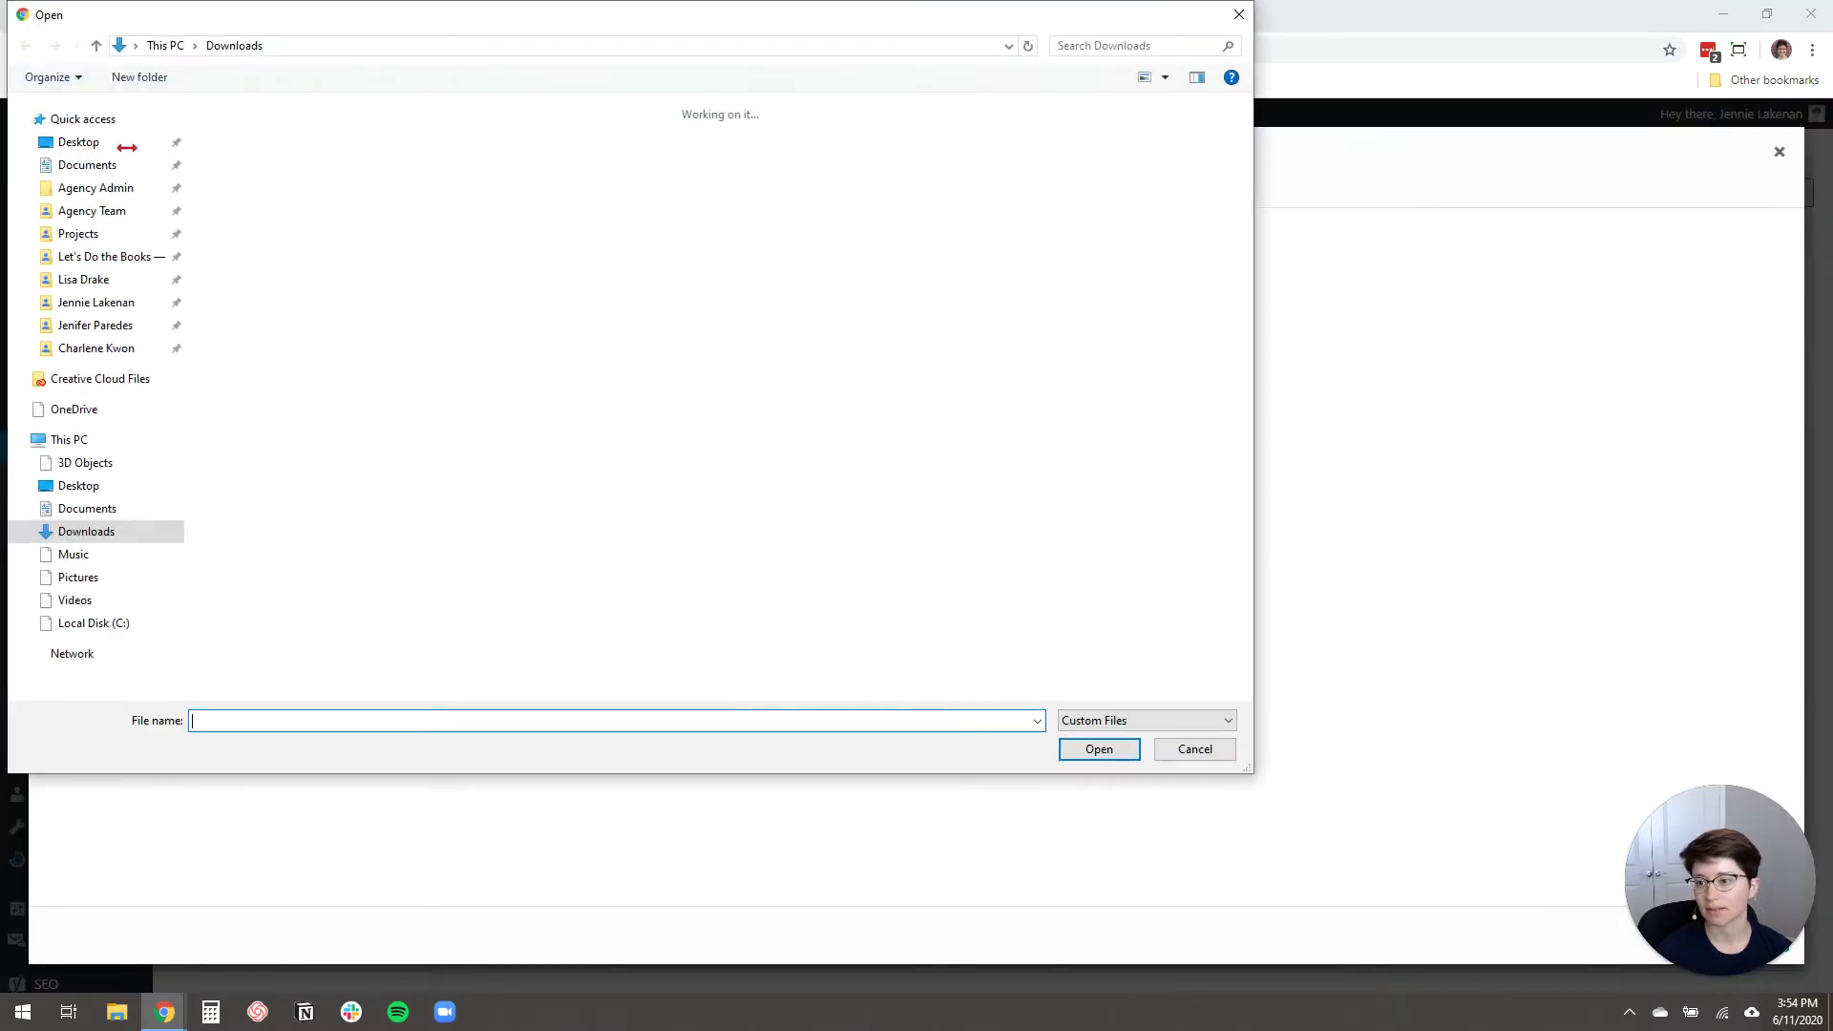
{"action": "left_click", "coordinate": [83, 119]}
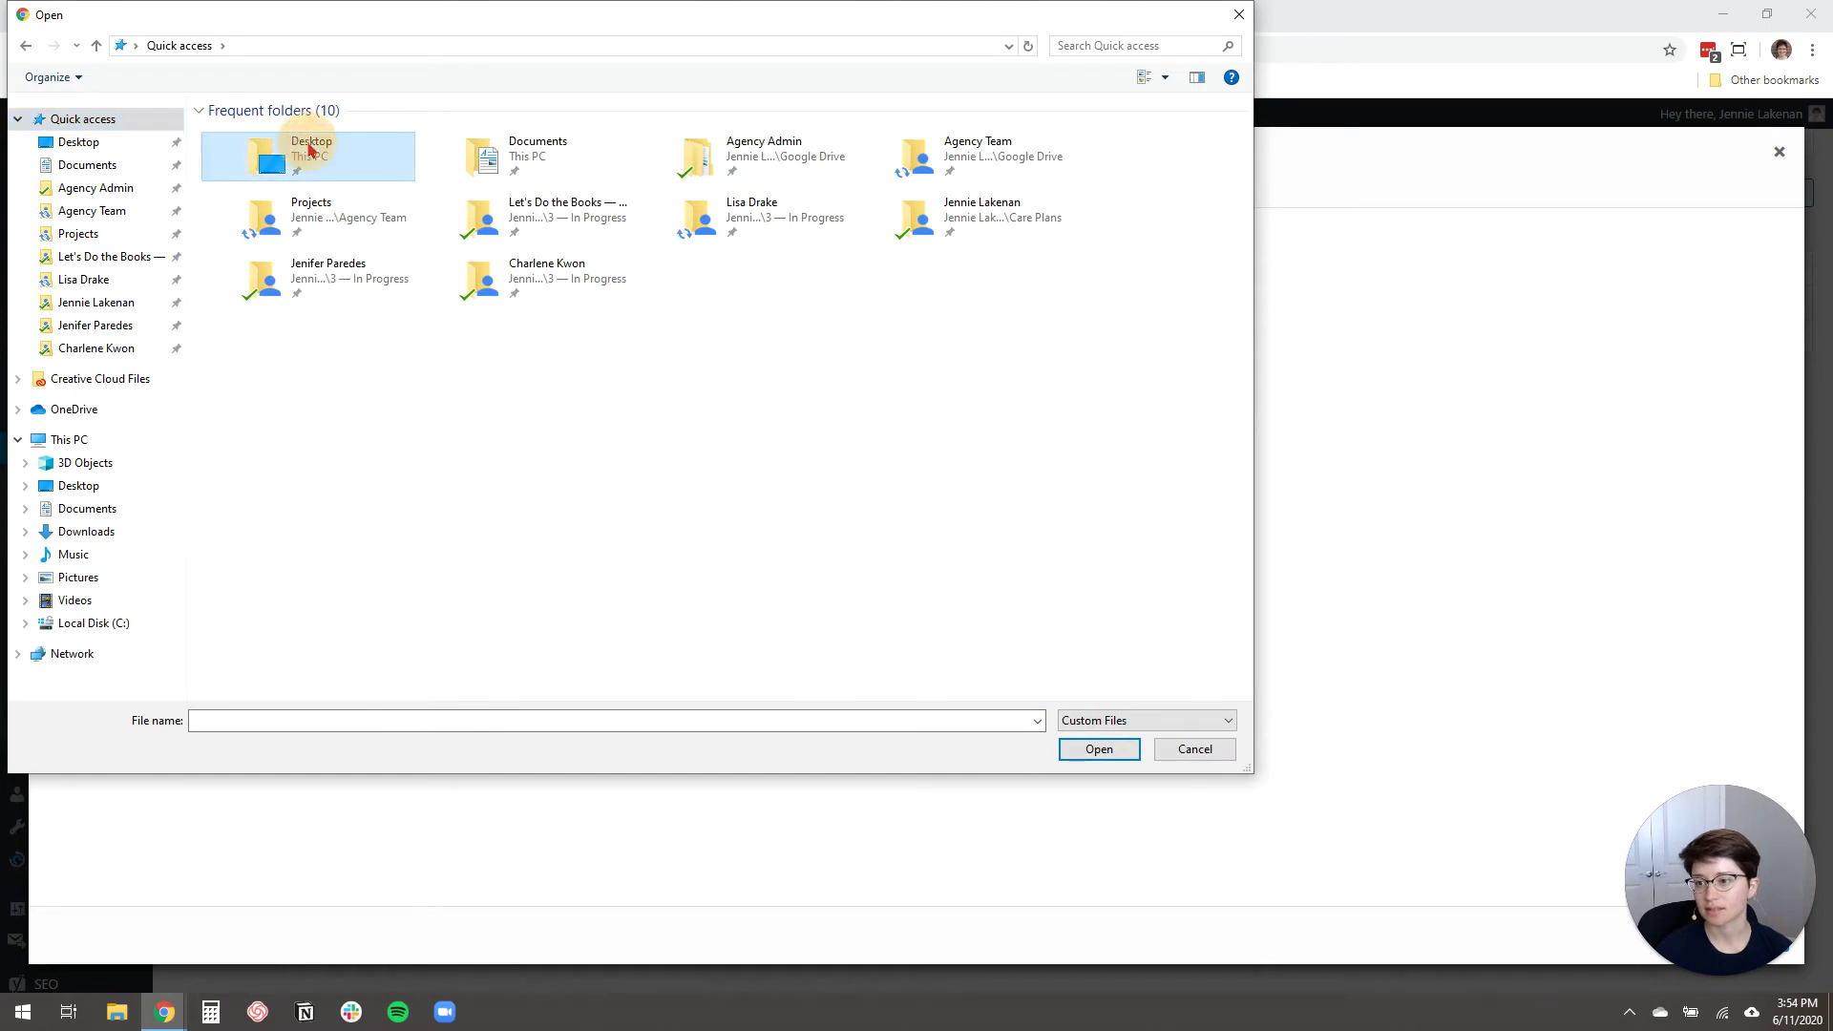
{"action": "double_click", "coordinate": [286, 148]}
{"action": "double_click", "coordinate": [307, 134]}
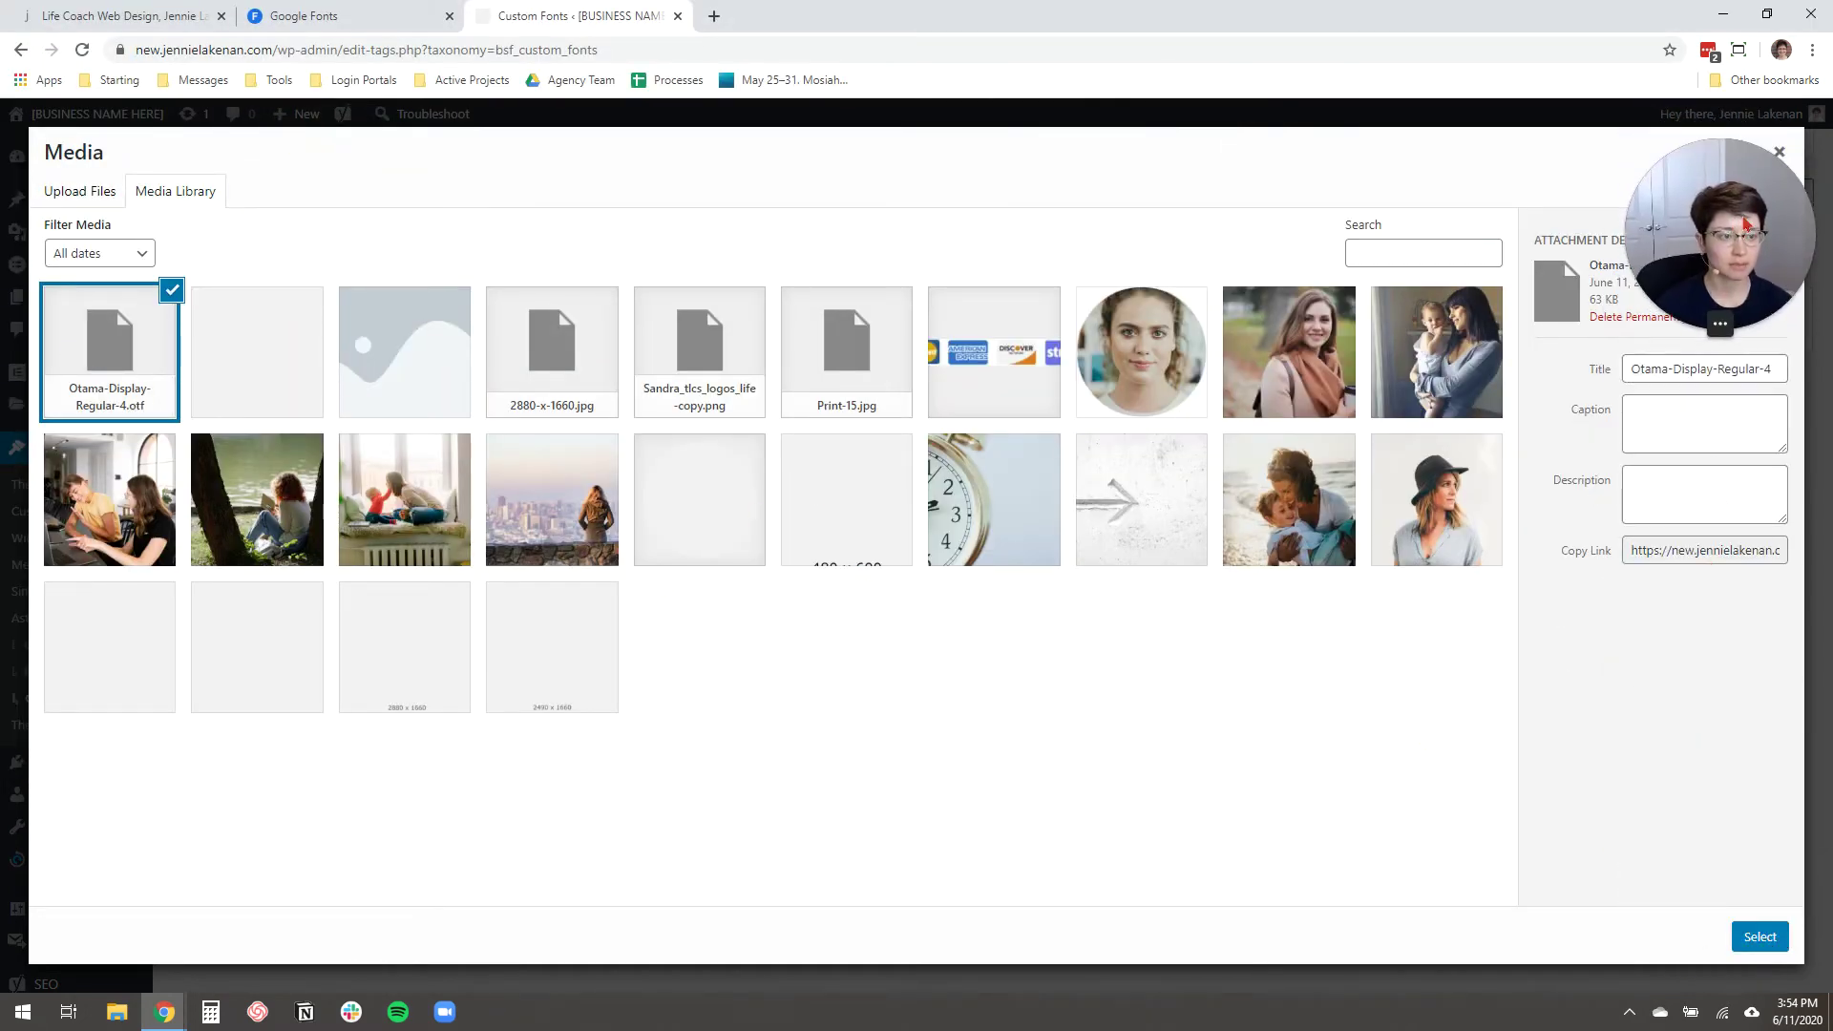
{"action": "left_click", "coordinate": [1772, 945]}
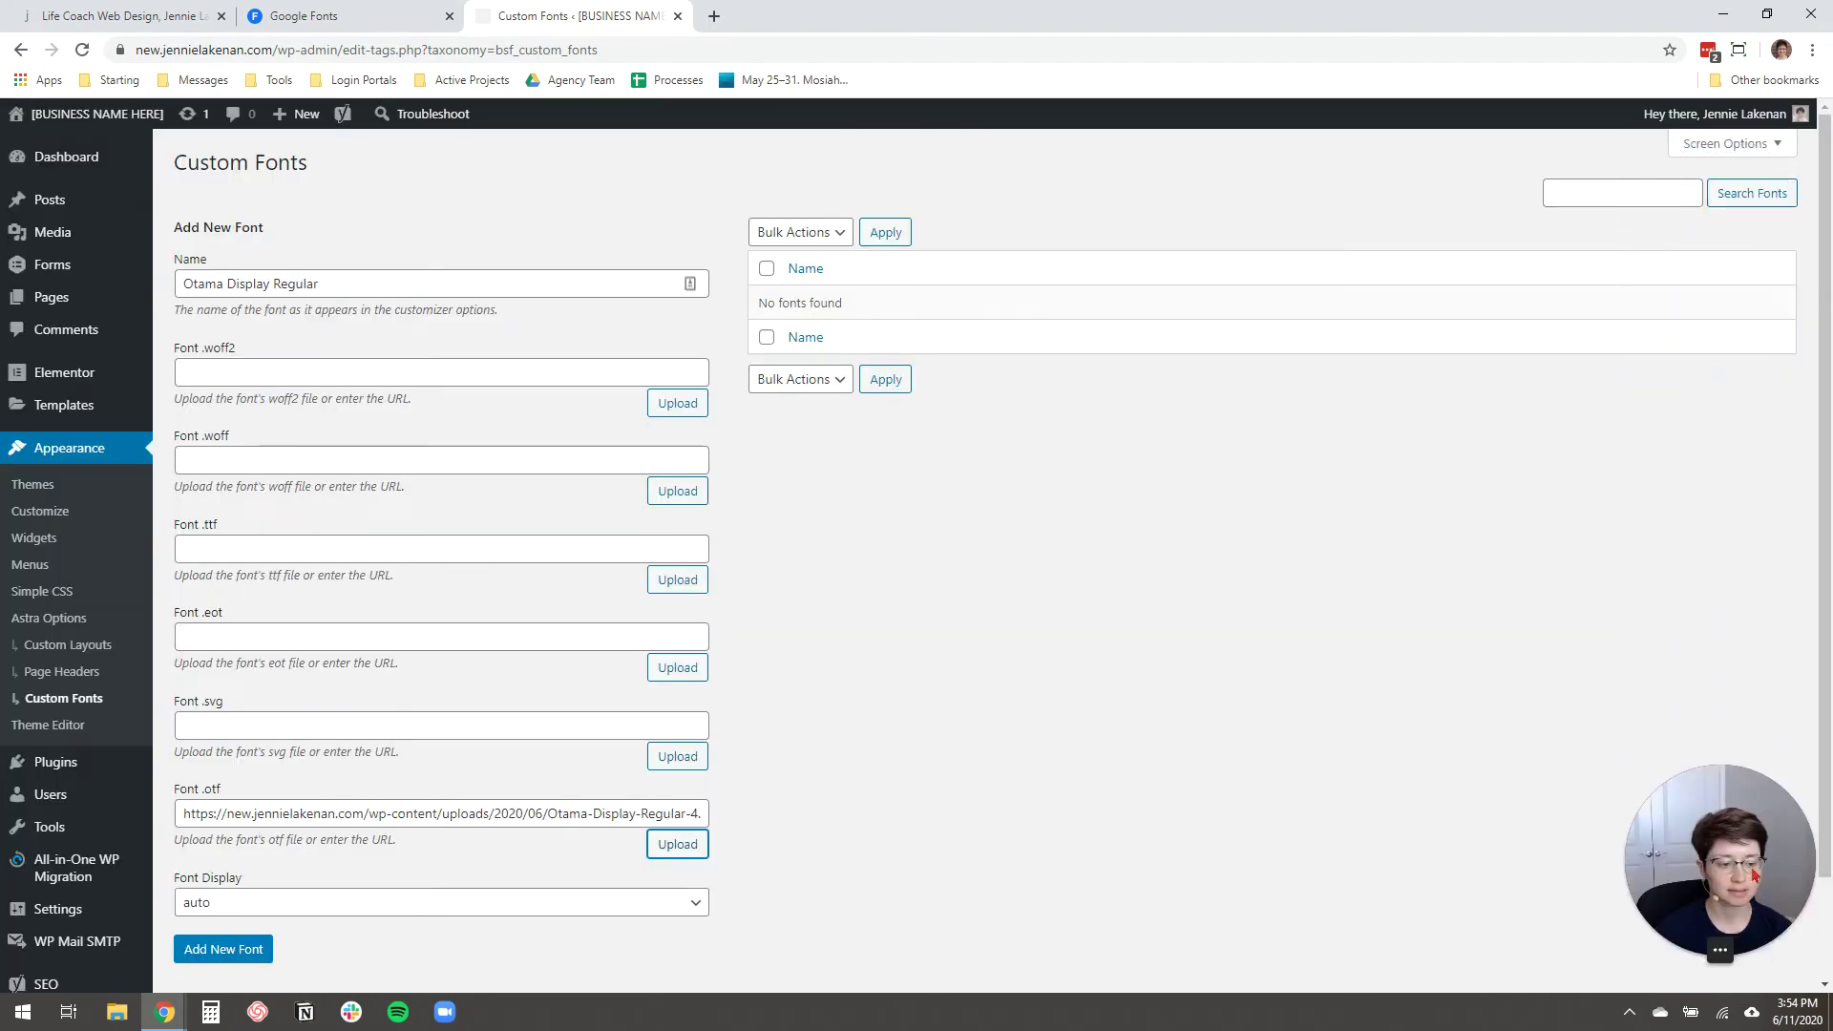
Step: Verify the .otf file address and add Otama Display Regular as a new font
{"action": "left_click_drag", "start_coordinate": [246, 810], "coordinate": [720, 802]}
{"action": "left_click", "coordinate": [563, 814]}
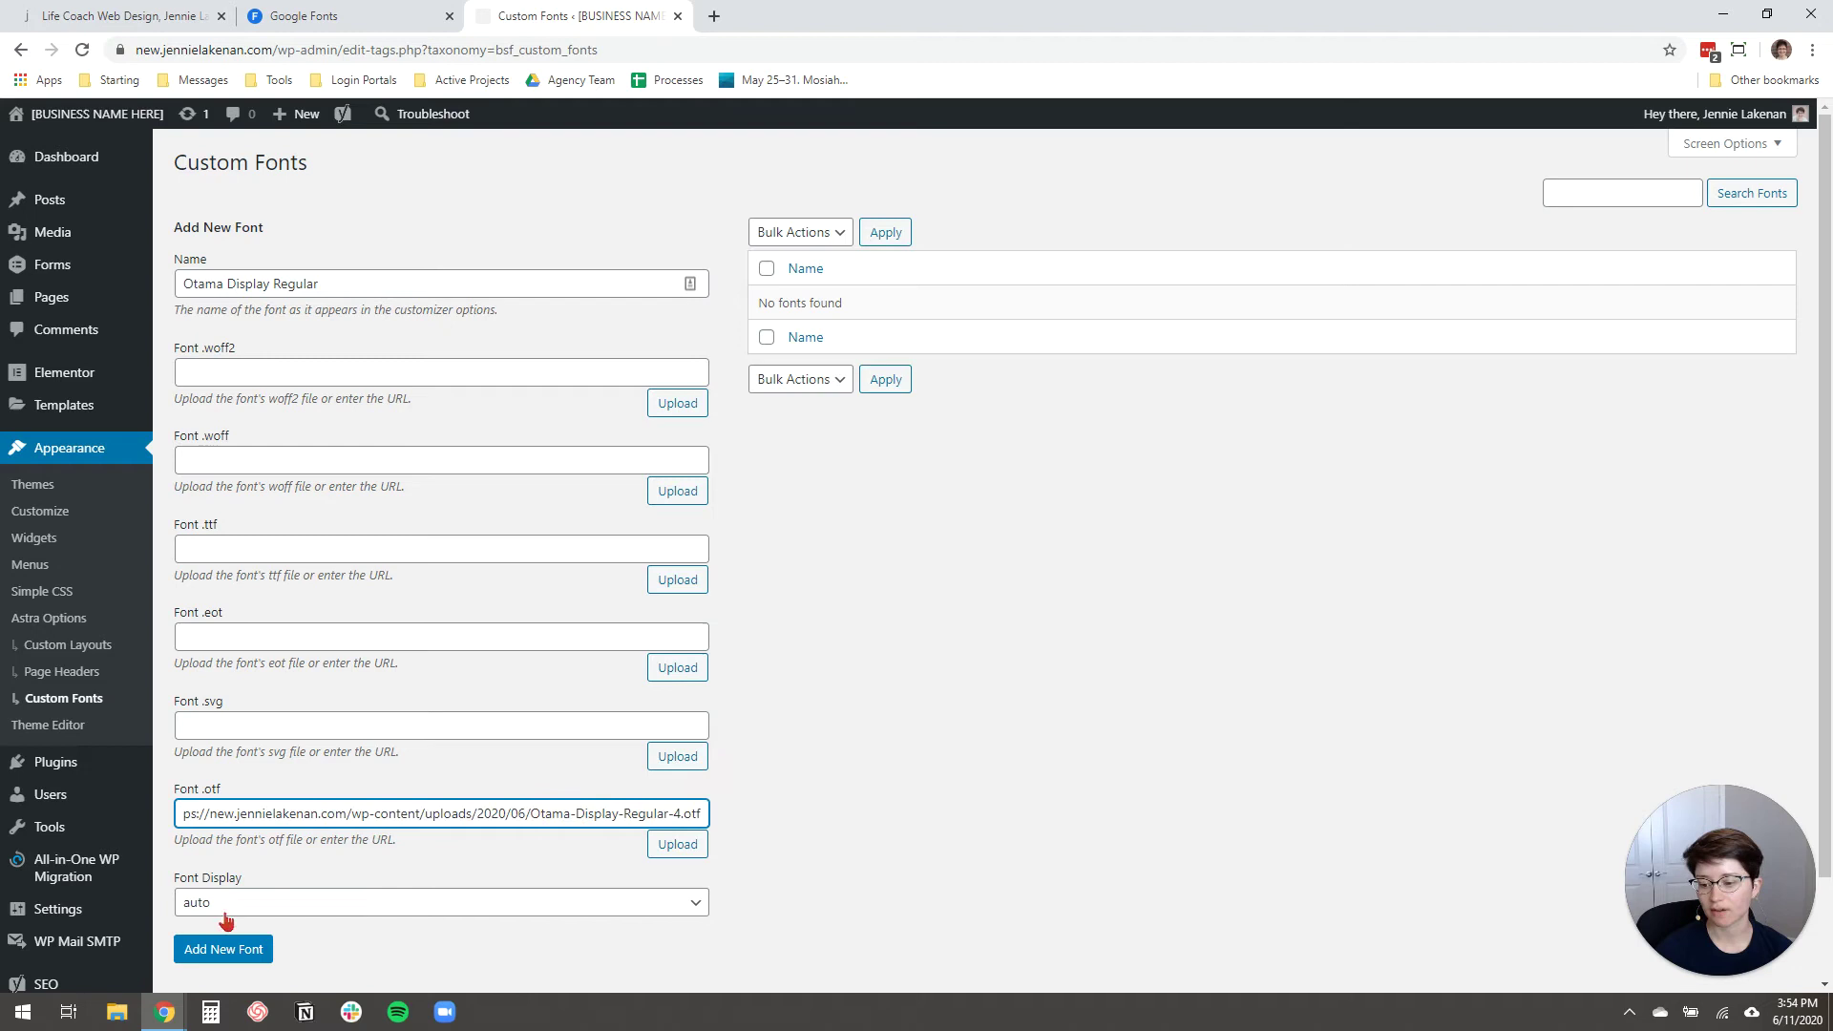
{"action": "left_click", "coordinate": [212, 953]}
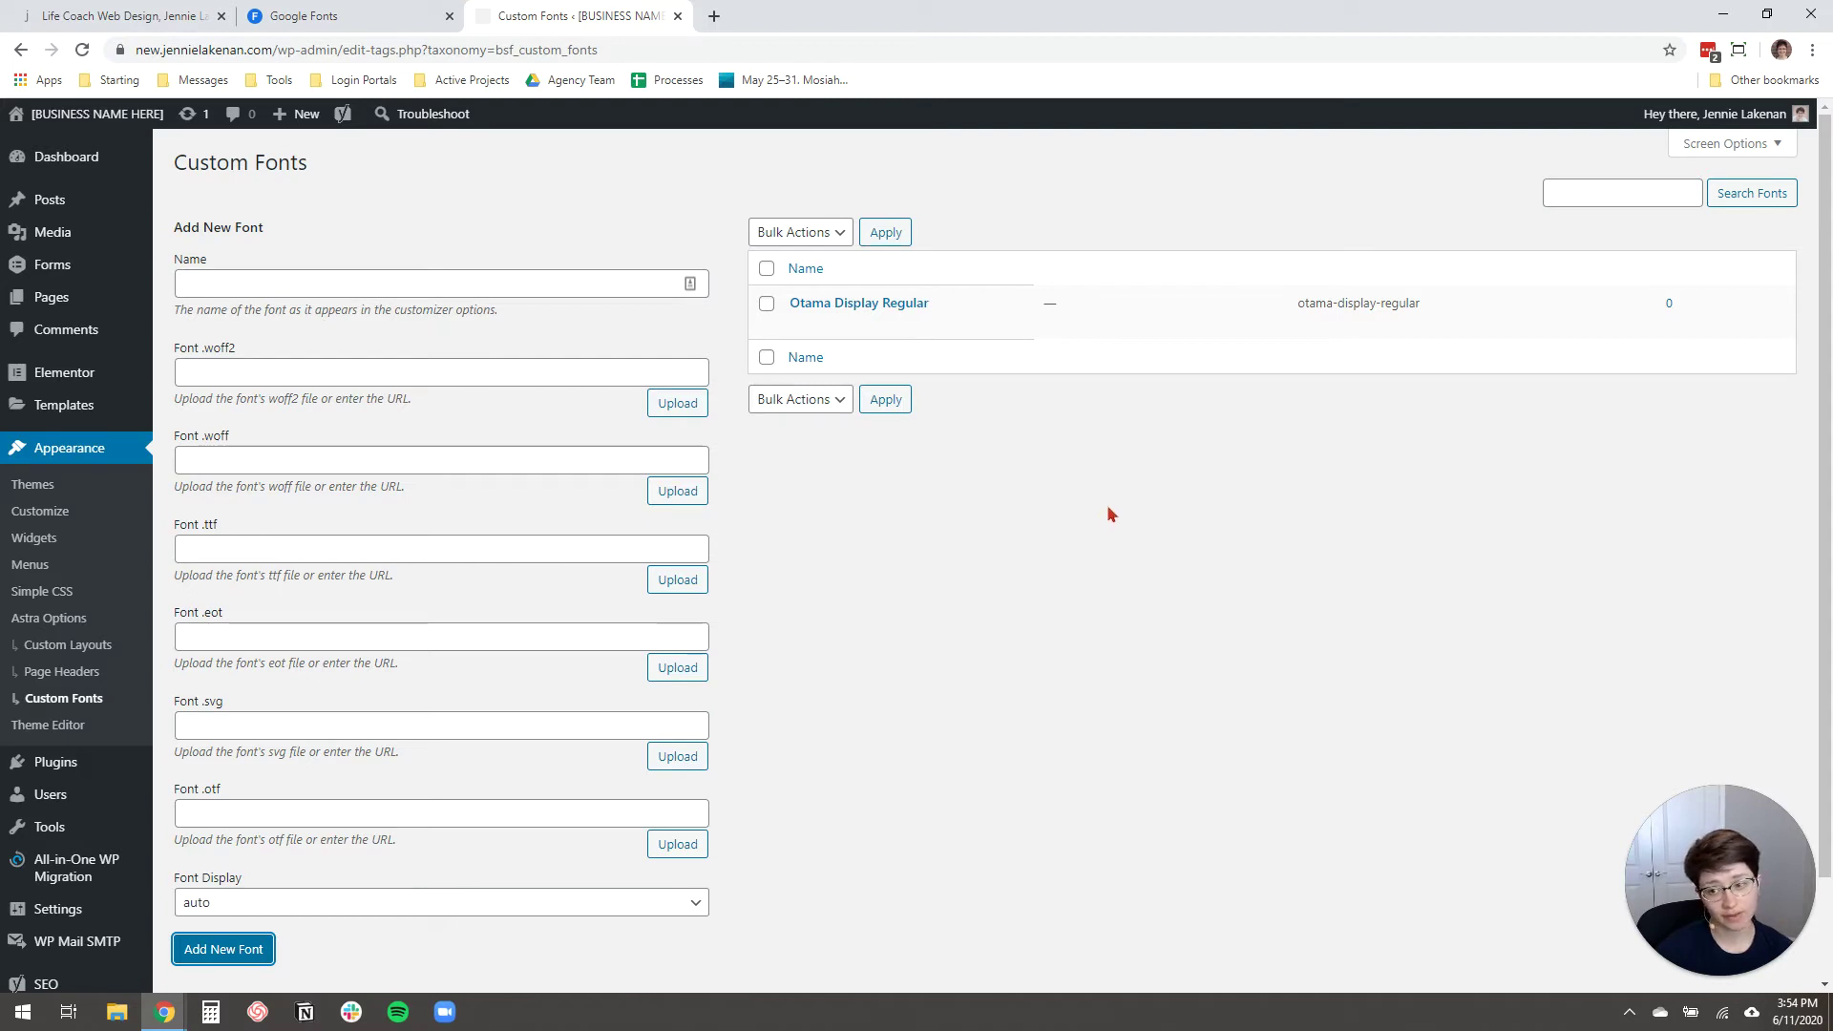
Step: Show the Pages list and scroll through the site's 17 published pages
{"action": "left_click", "coordinate": [82, 305]}
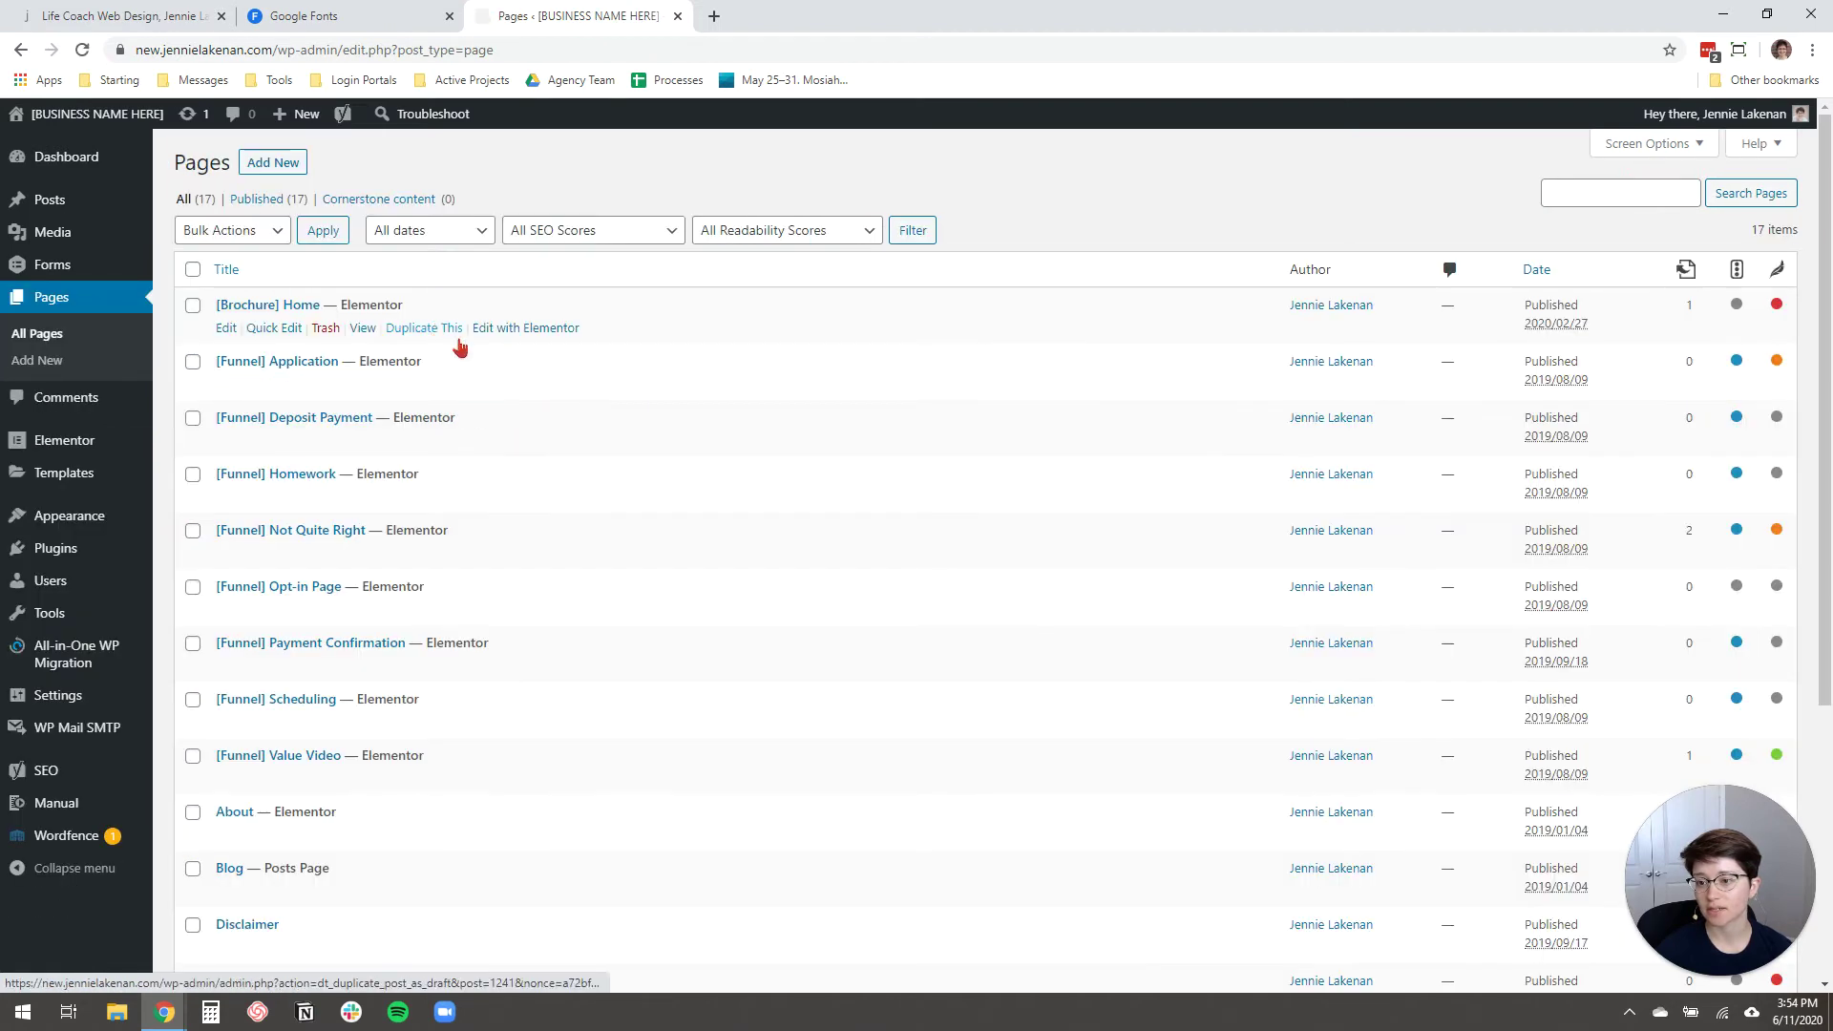
{"action": "scroll", "coordinate": [491, 753], "scroll_direction": "down", "scroll_amount": 3}
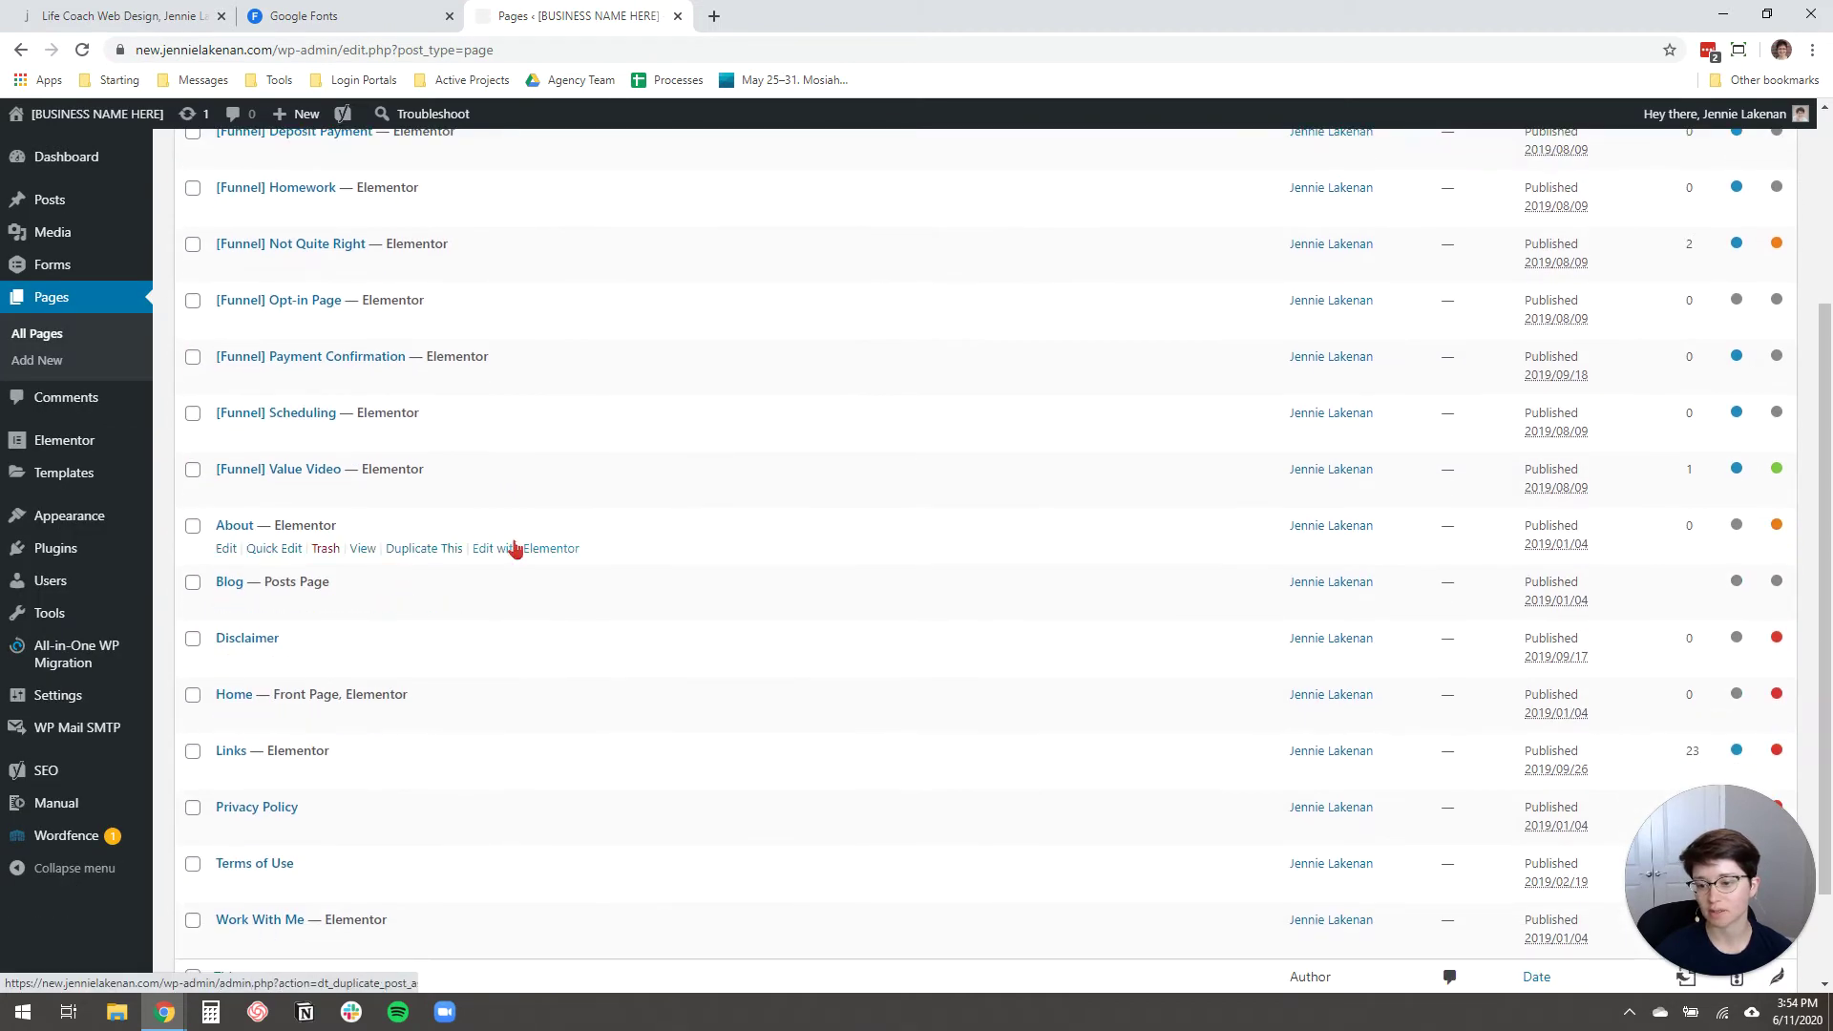
{"action": "mouse_move", "coordinate": [27, 525]}
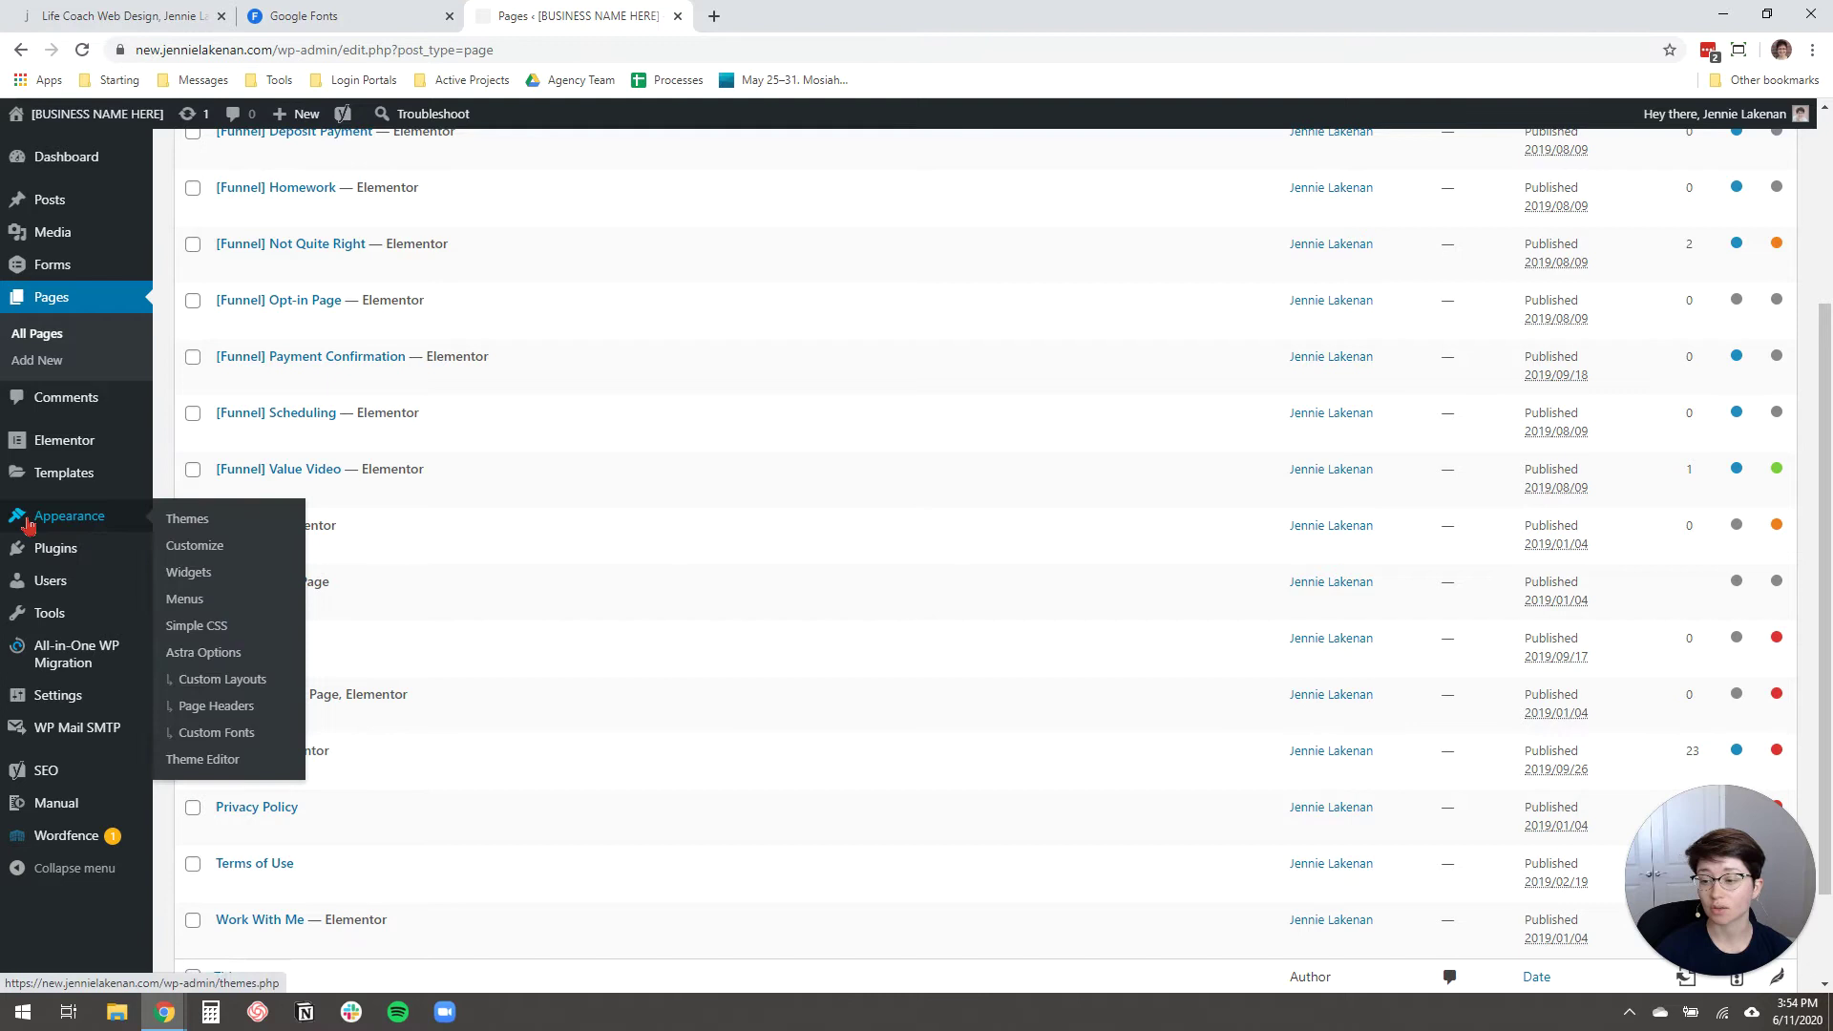
Step: Launch Appearance > Customize, close it, then reopen the Customizer for the Astra Child theme
{"action": "left_click", "coordinate": [195, 550]}
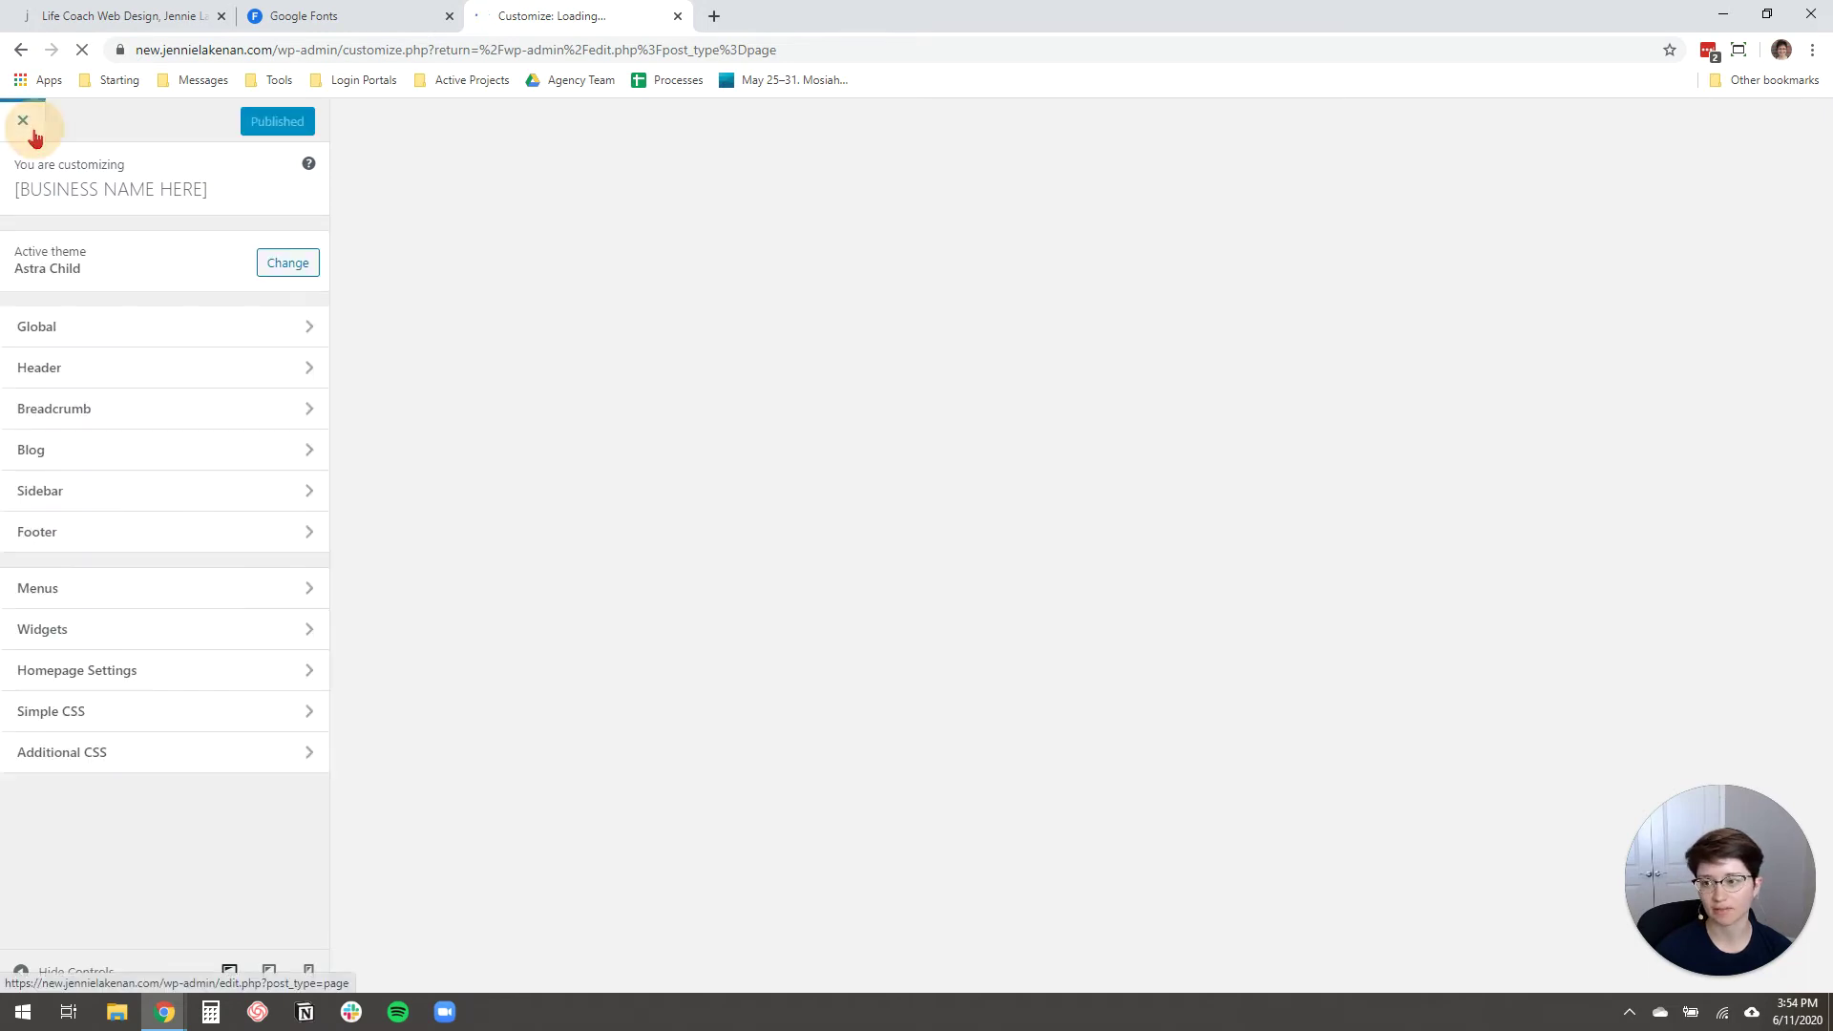
{"action": "left_click", "coordinate": [27, 127]}
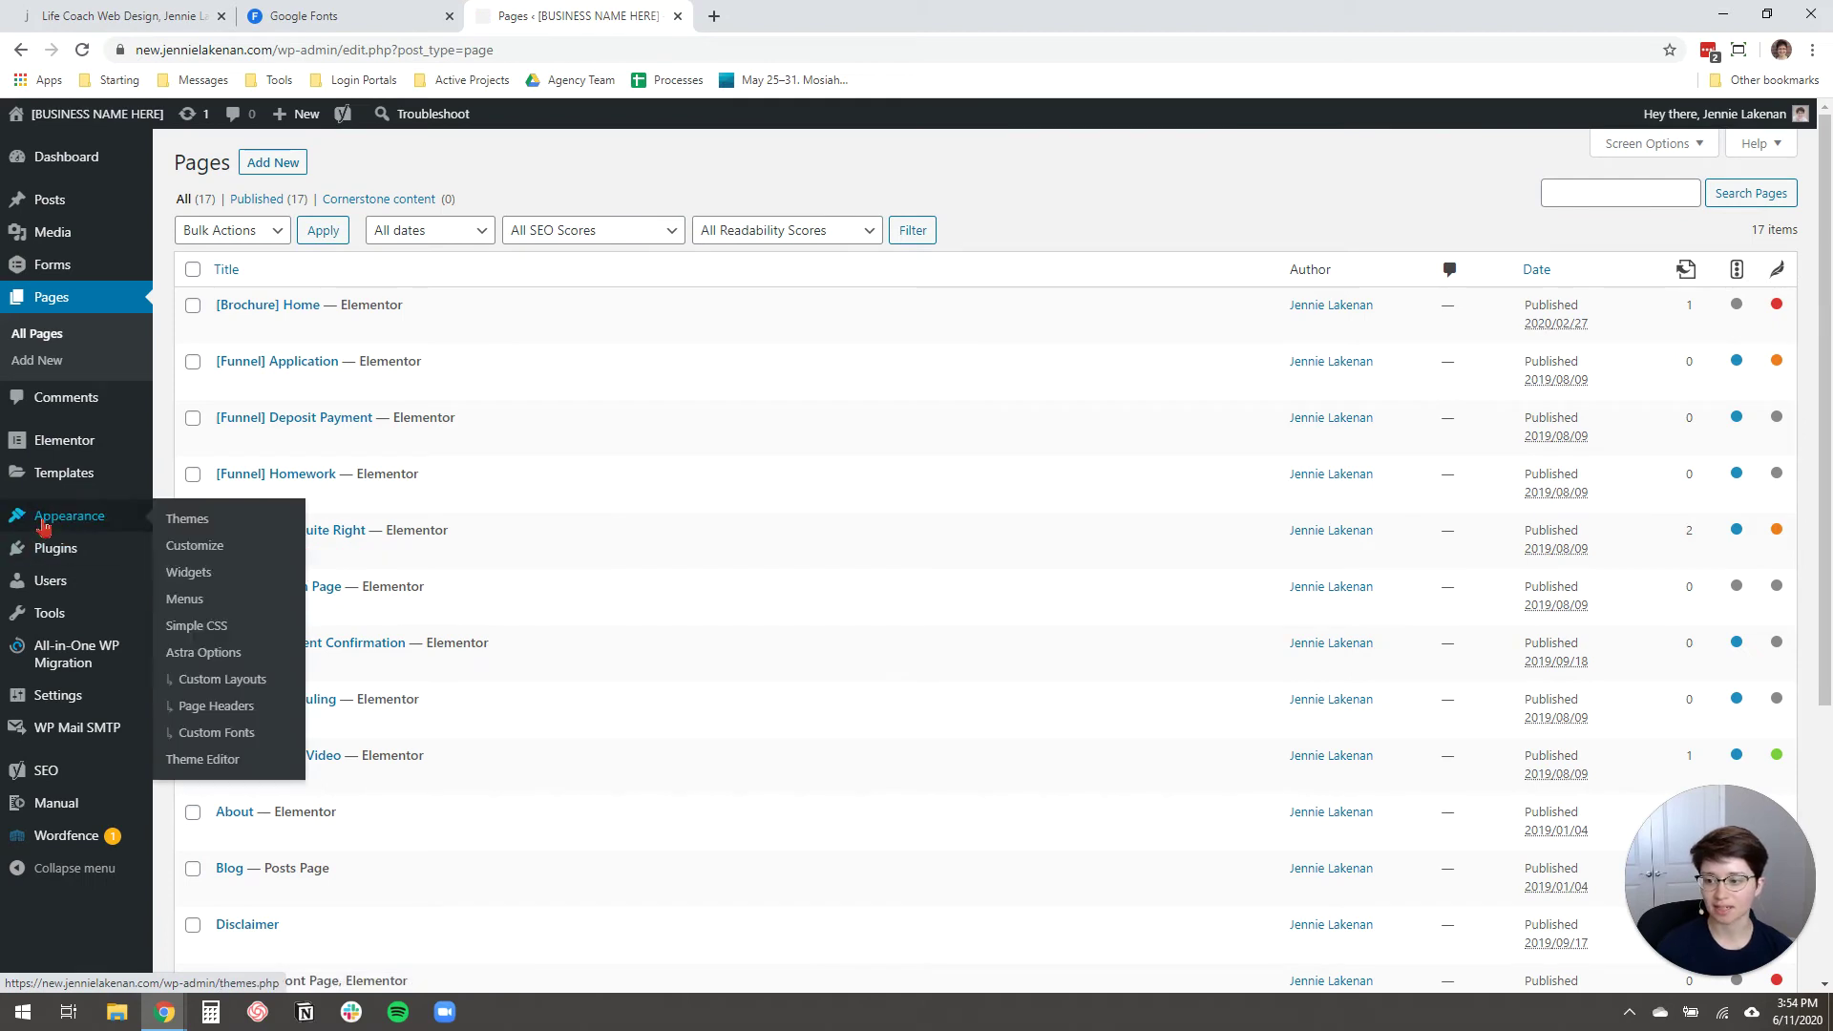
{"action": "left_click", "coordinate": [195, 551]}
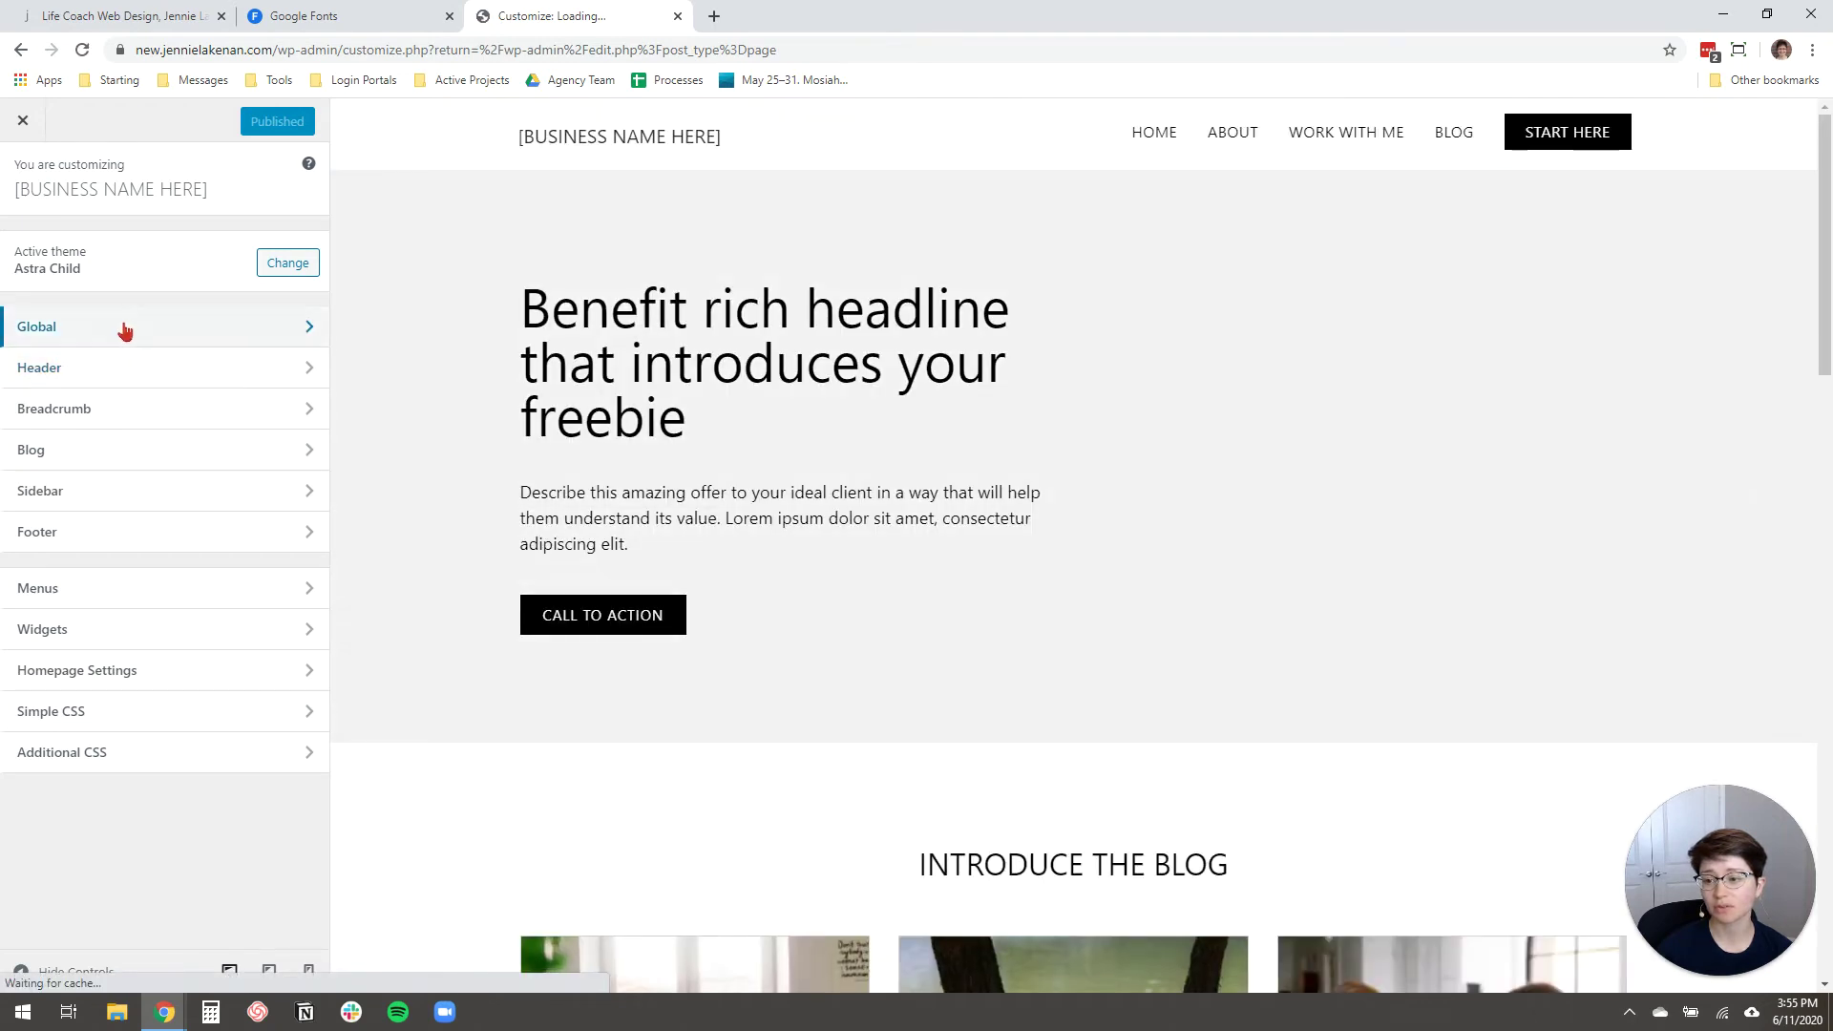
Step: Navigate to Global > Typography, check the body text settings, then reach the Headings settings
{"action": "left_click", "coordinate": [138, 326]}
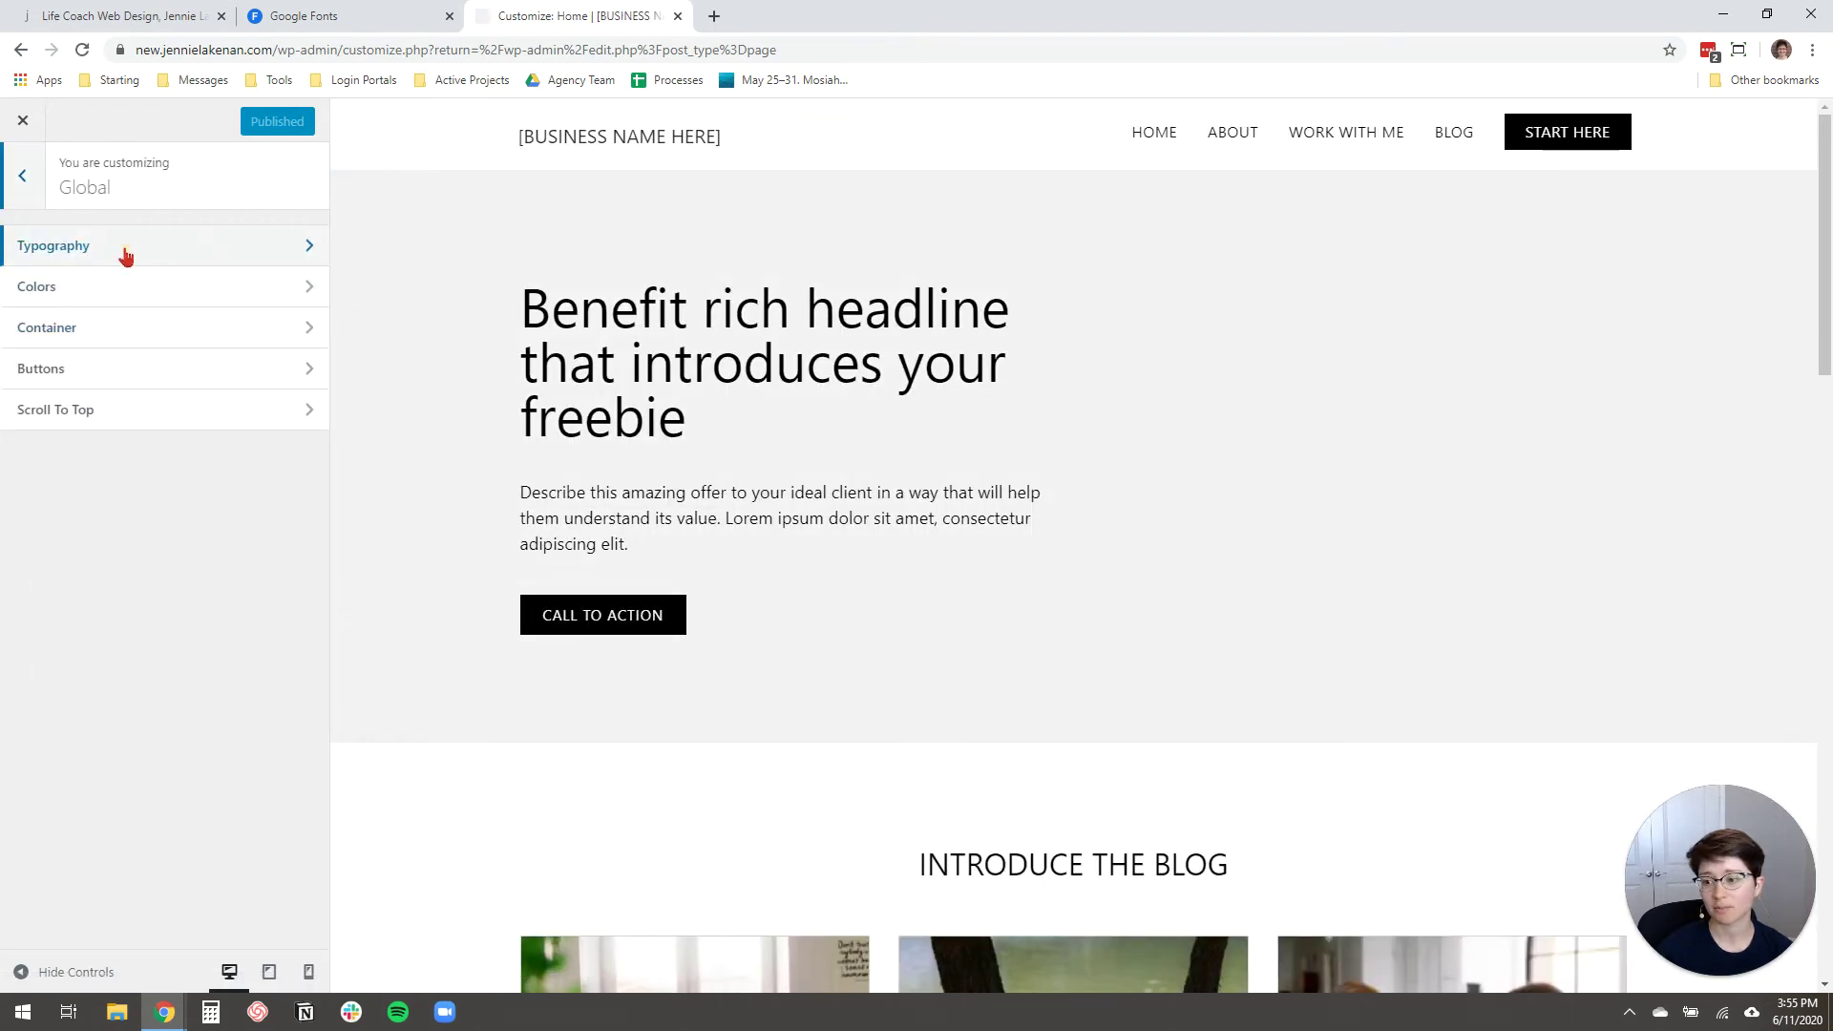
{"action": "left_click", "coordinate": [125, 256]}
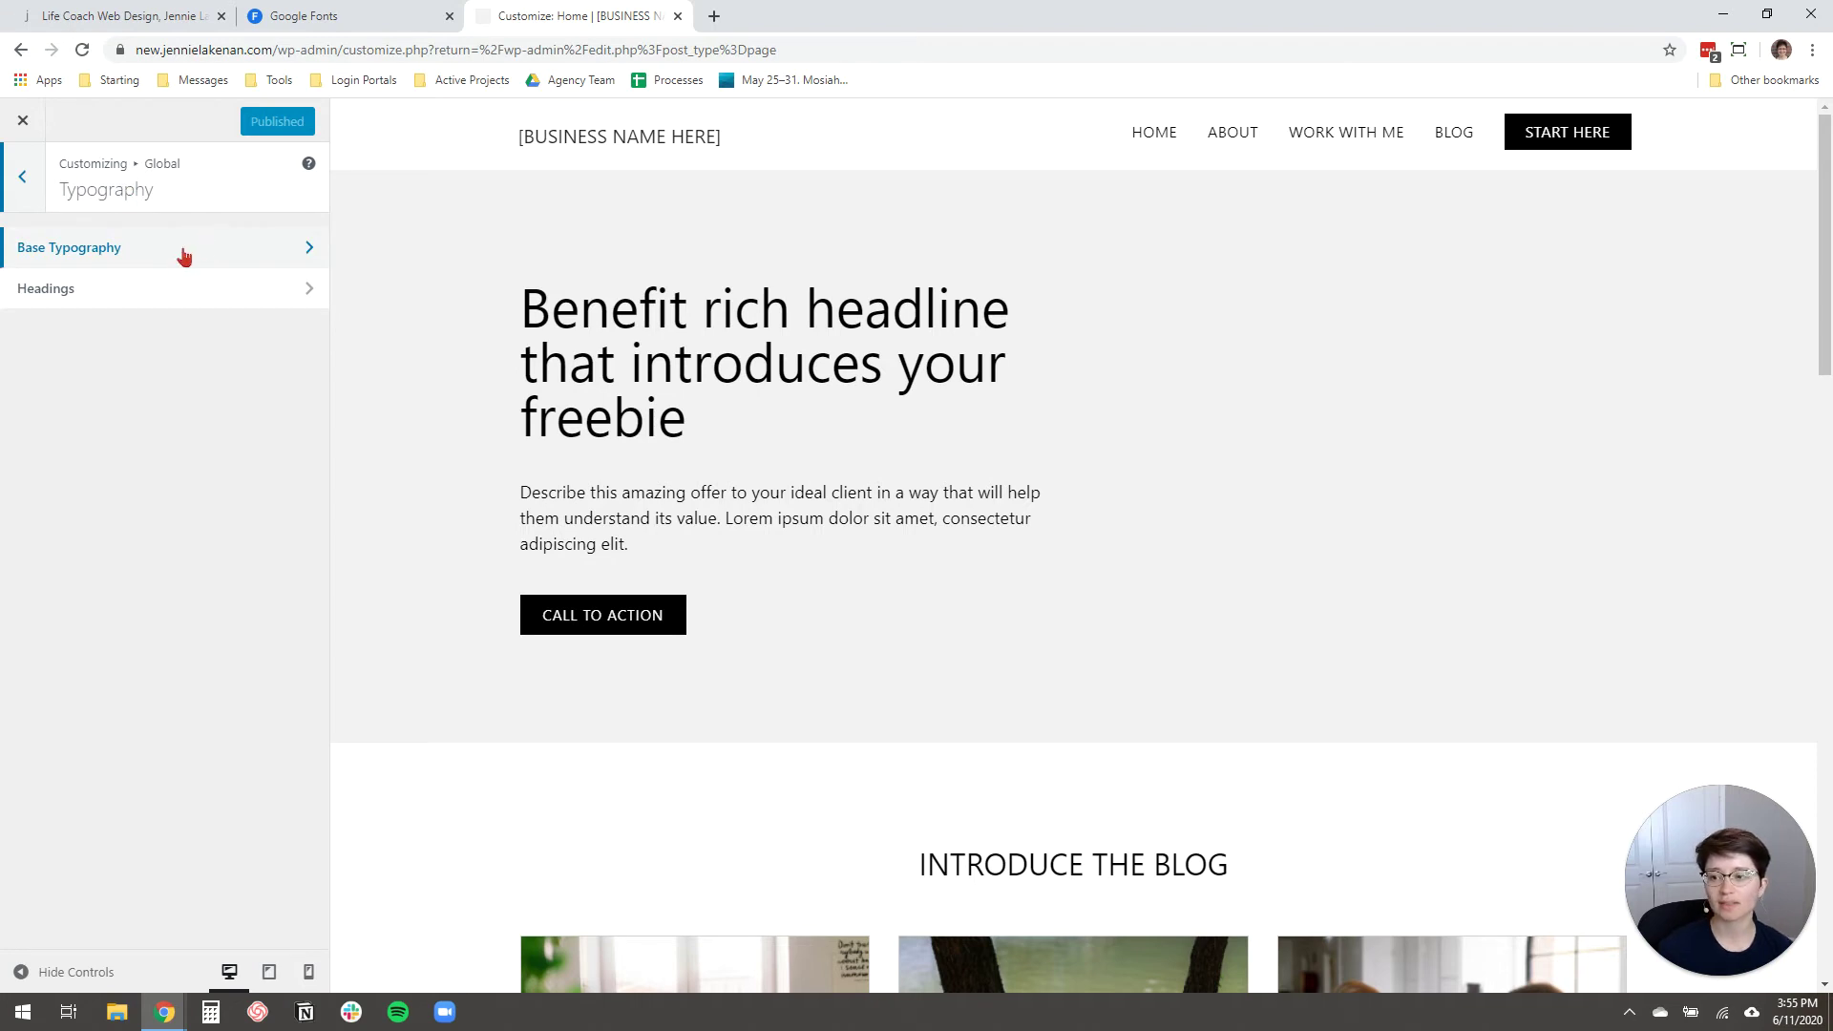
{"action": "left_click", "coordinate": [109, 248]}
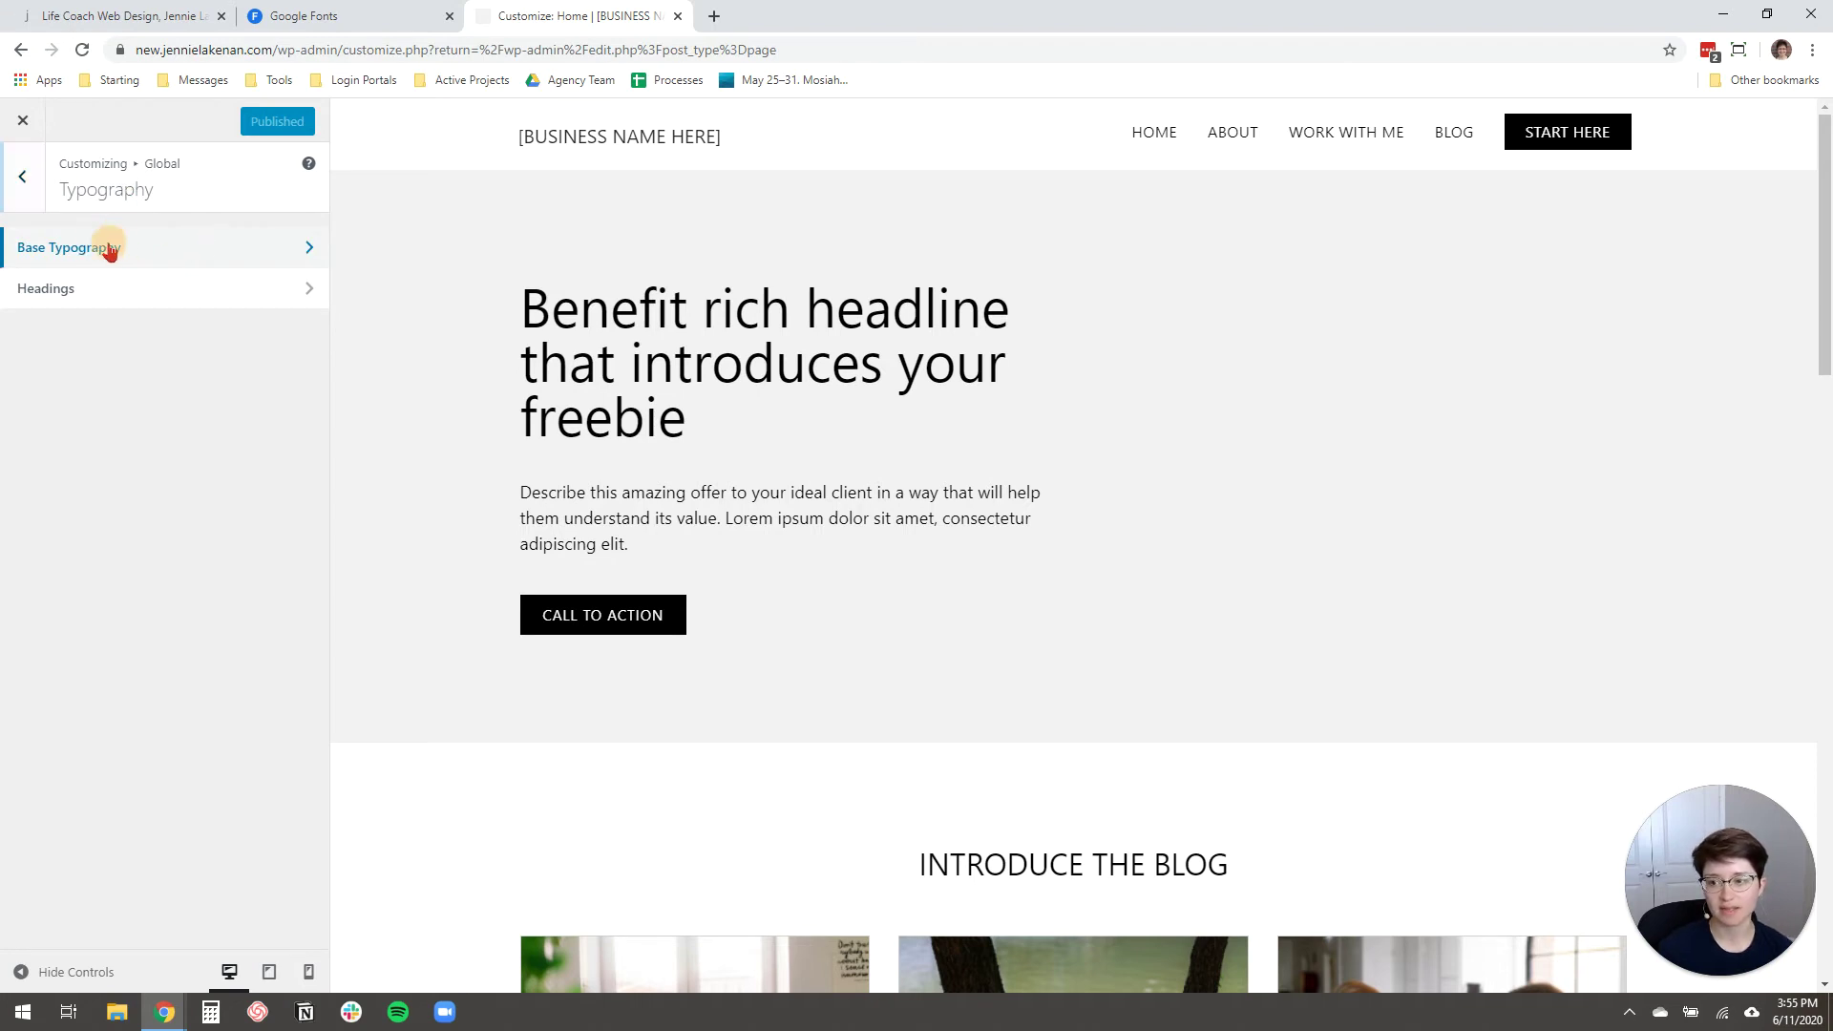
{"action": "left_click_drag", "start_coordinate": [638, 540], "coordinate": [513, 511]}
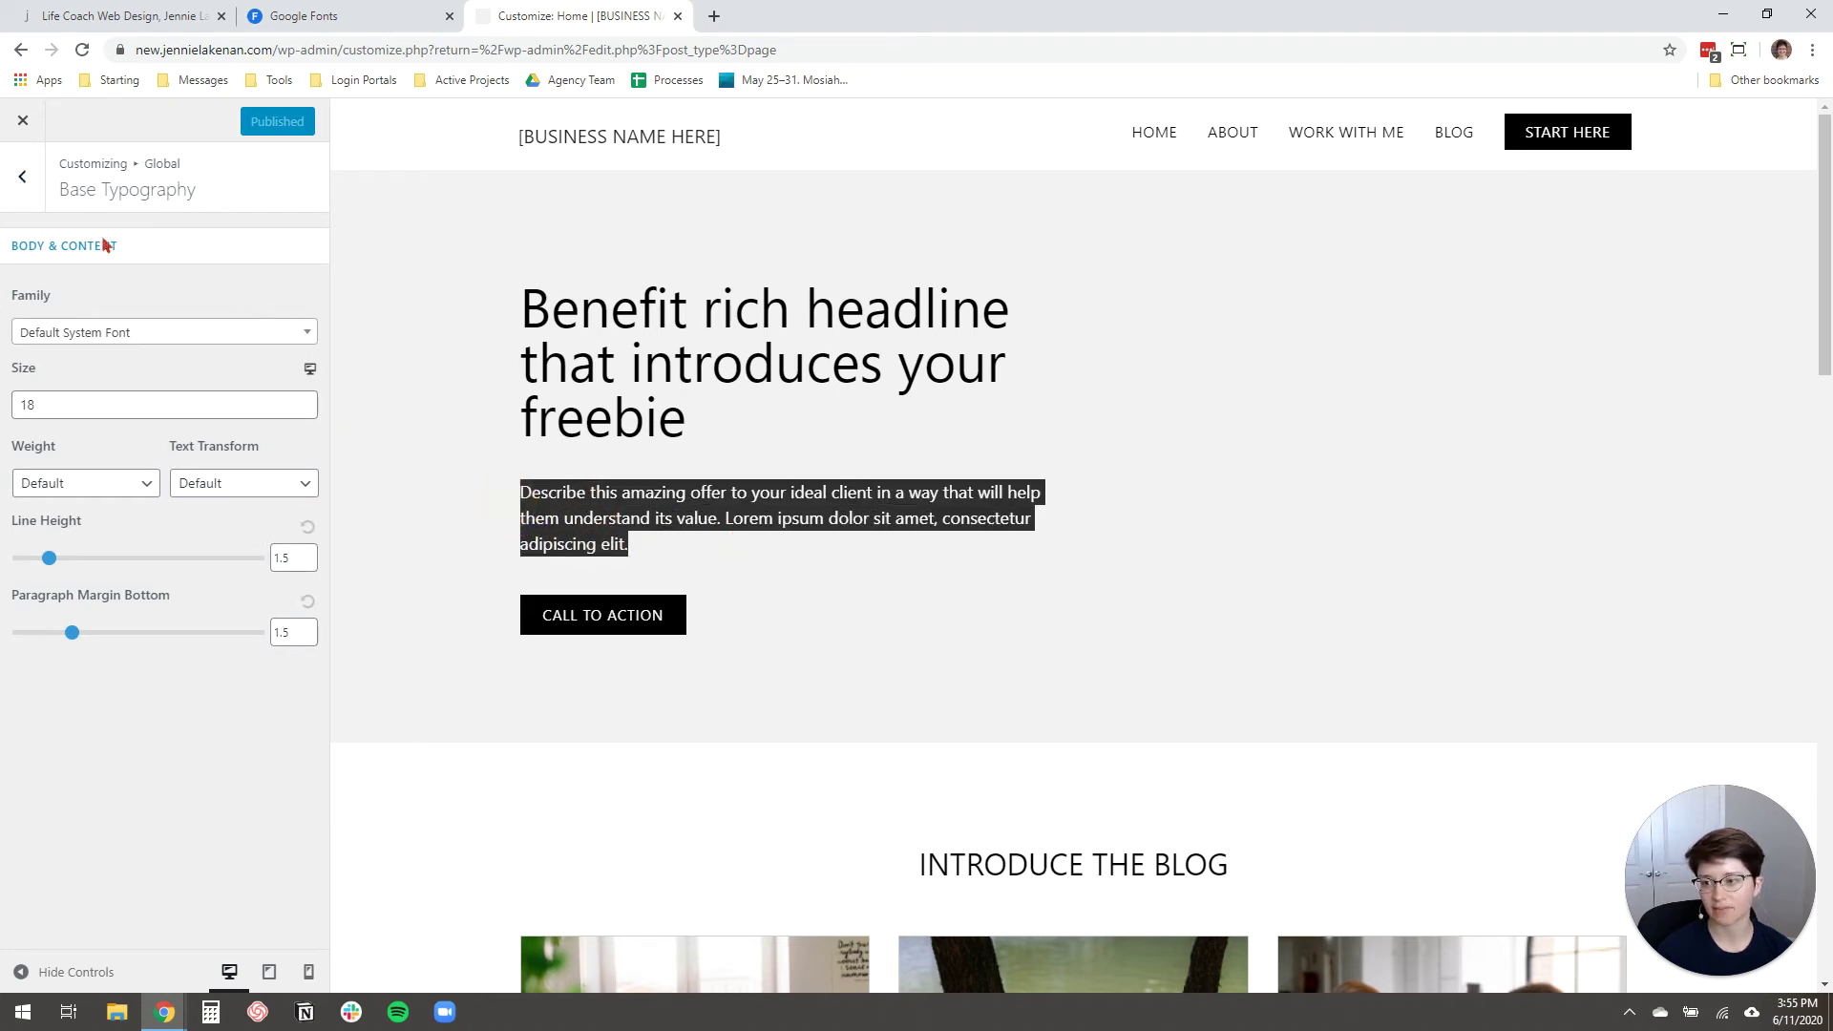
{"action": "left_click", "coordinate": [22, 187]}
{"action": "left_click", "coordinate": [611, 498]}
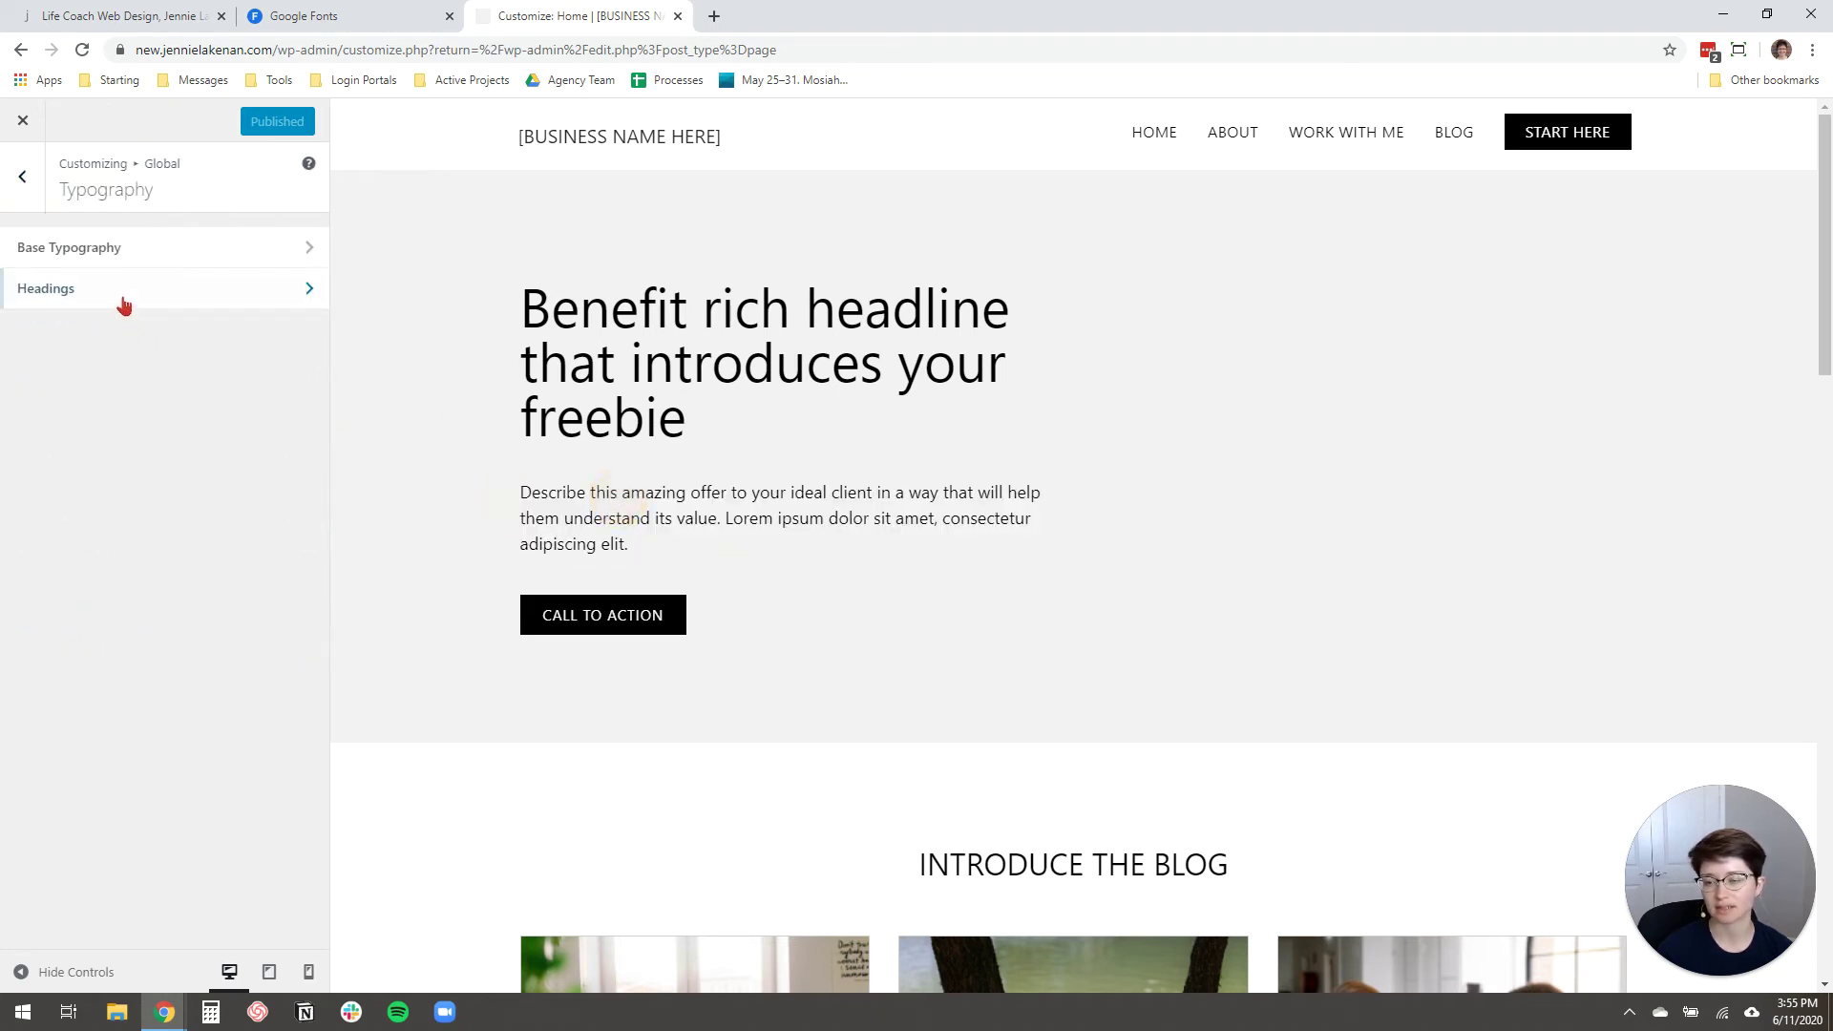
{"action": "left_click", "coordinate": [156, 293]}
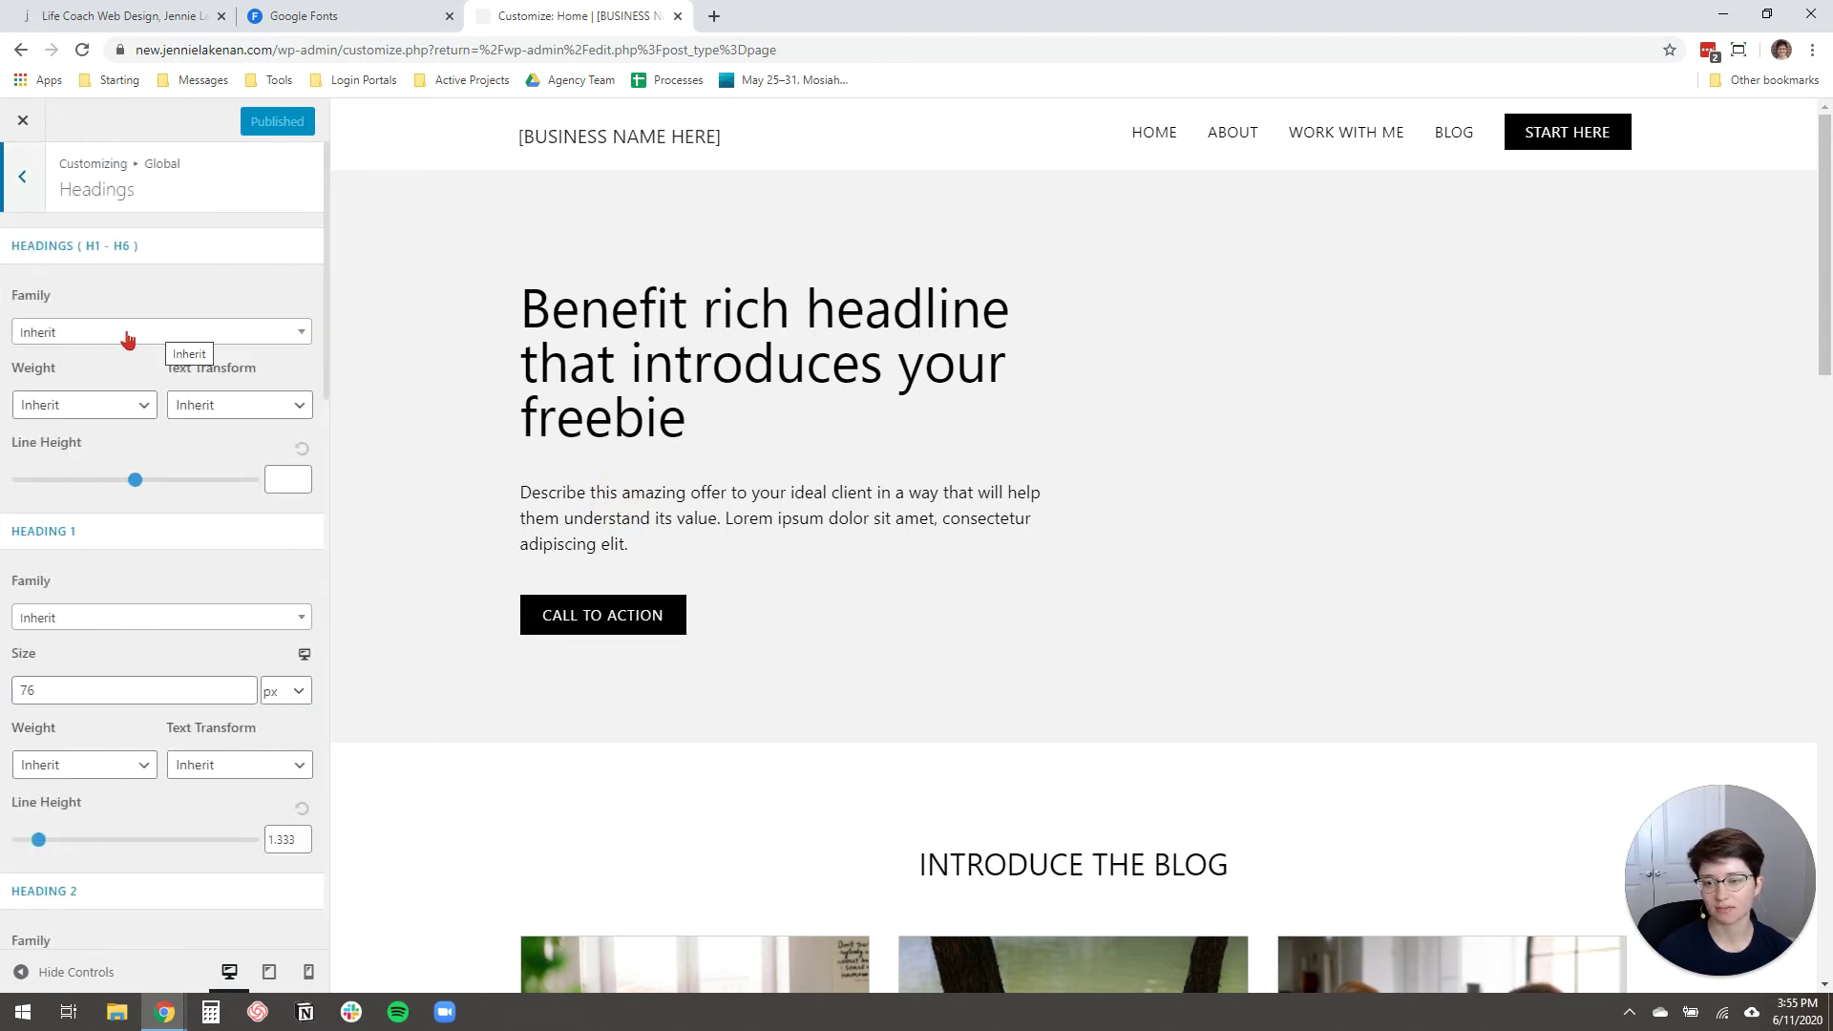
Step: Search 'otam' and choose Otama Display Regular as the headings font family
{"action": "left_click", "coordinate": [143, 341]}
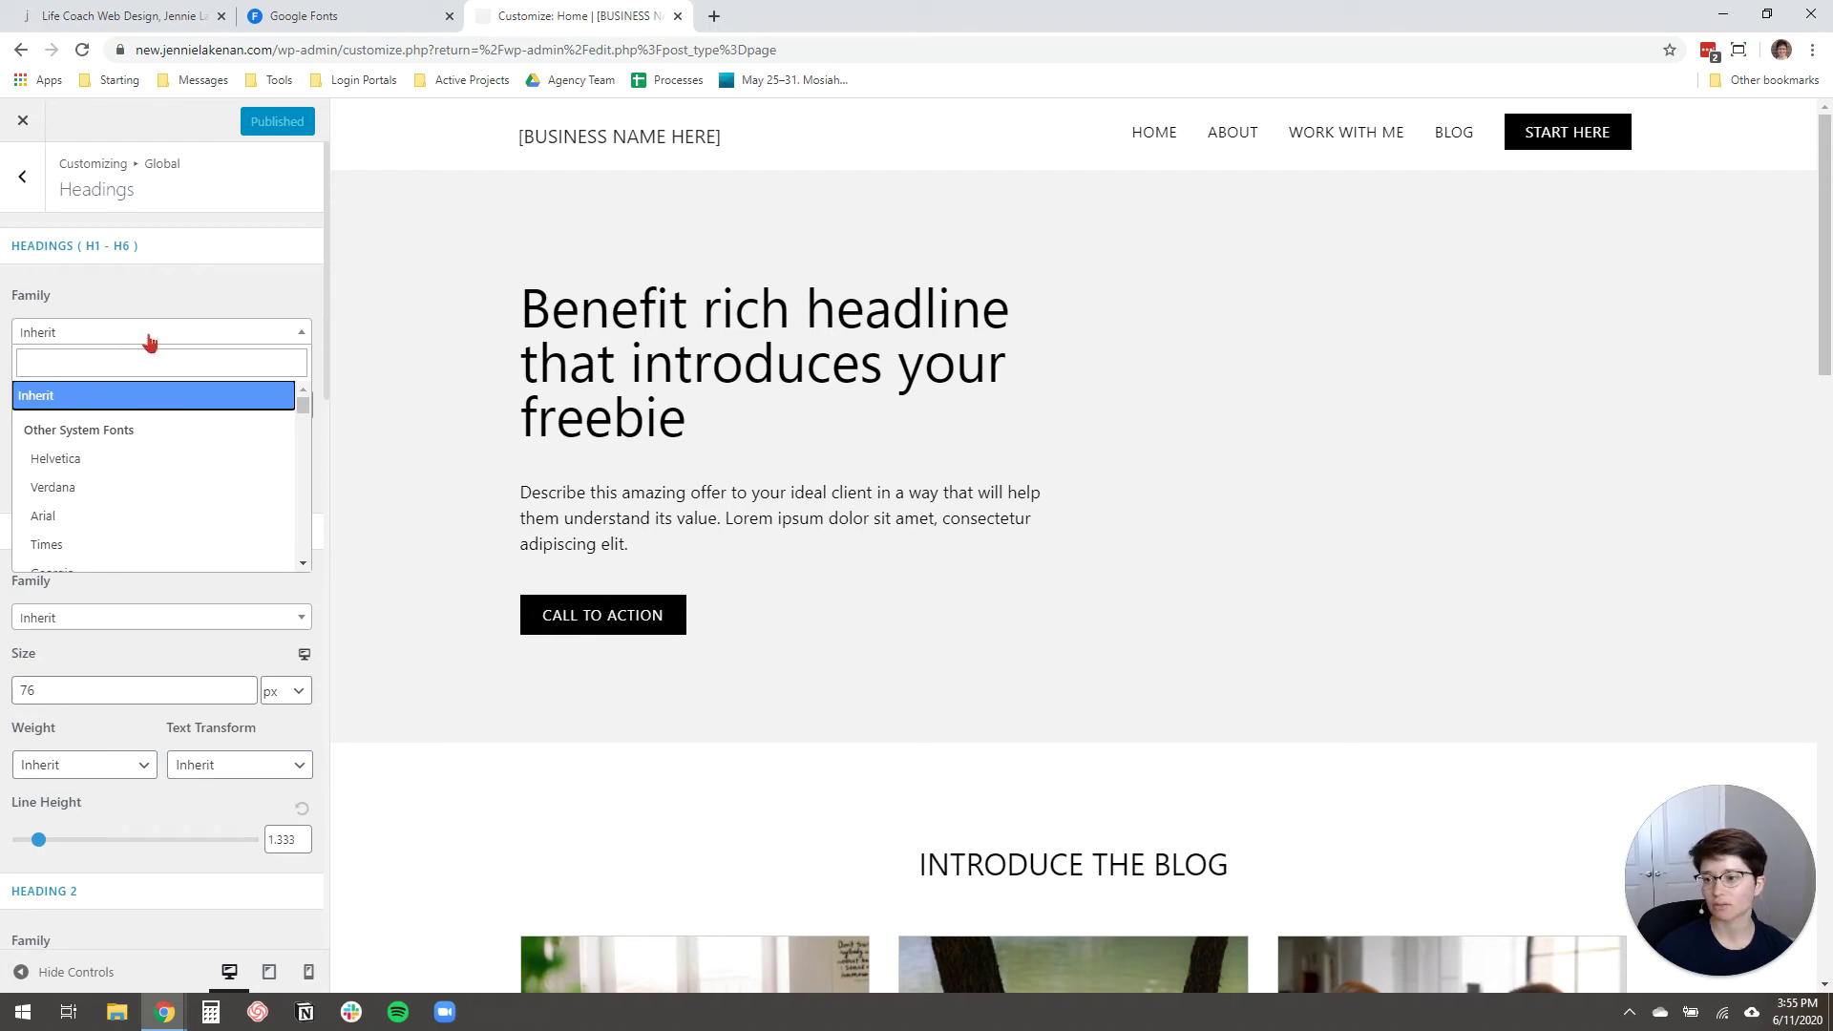
{"action": "left_click_drag", "start_coordinate": [1341, 16], "coordinate": [1251, 5]}
{"action": "left_click", "coordinate": [95, 361]}
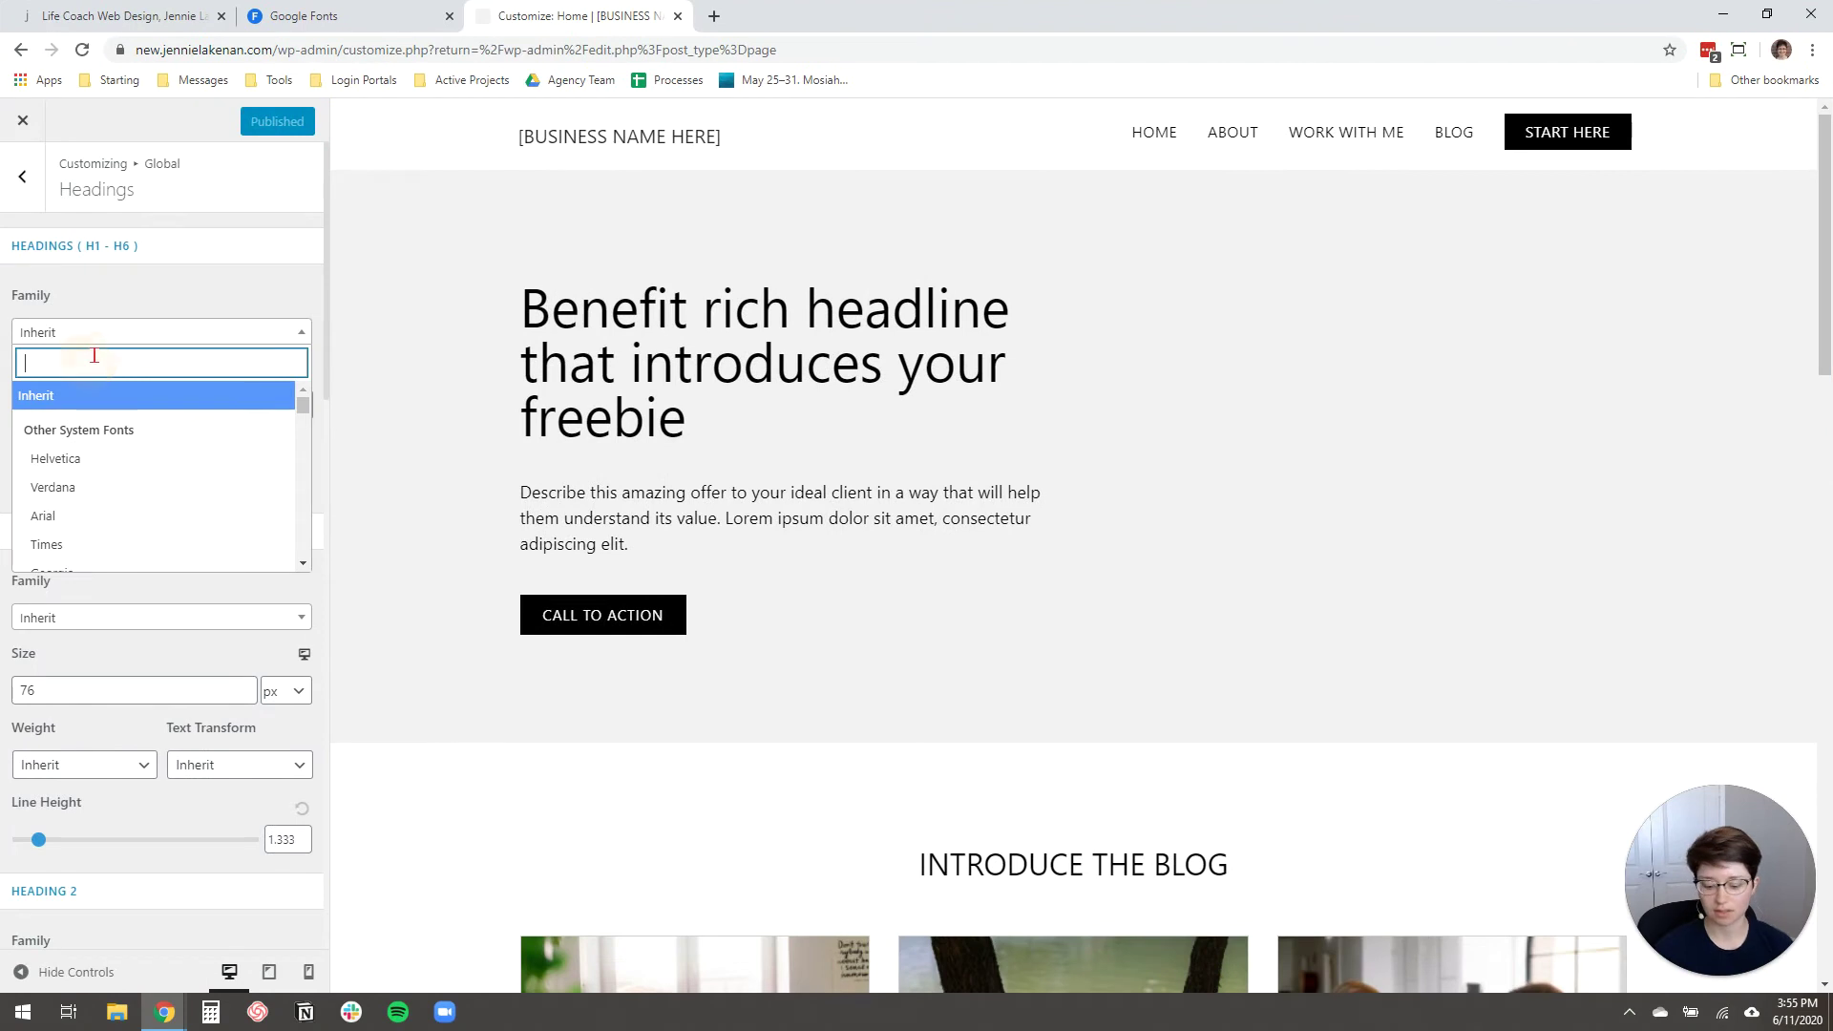
{"action": "type", "text": "otama"}
{"action": "key", "text": "Down"}
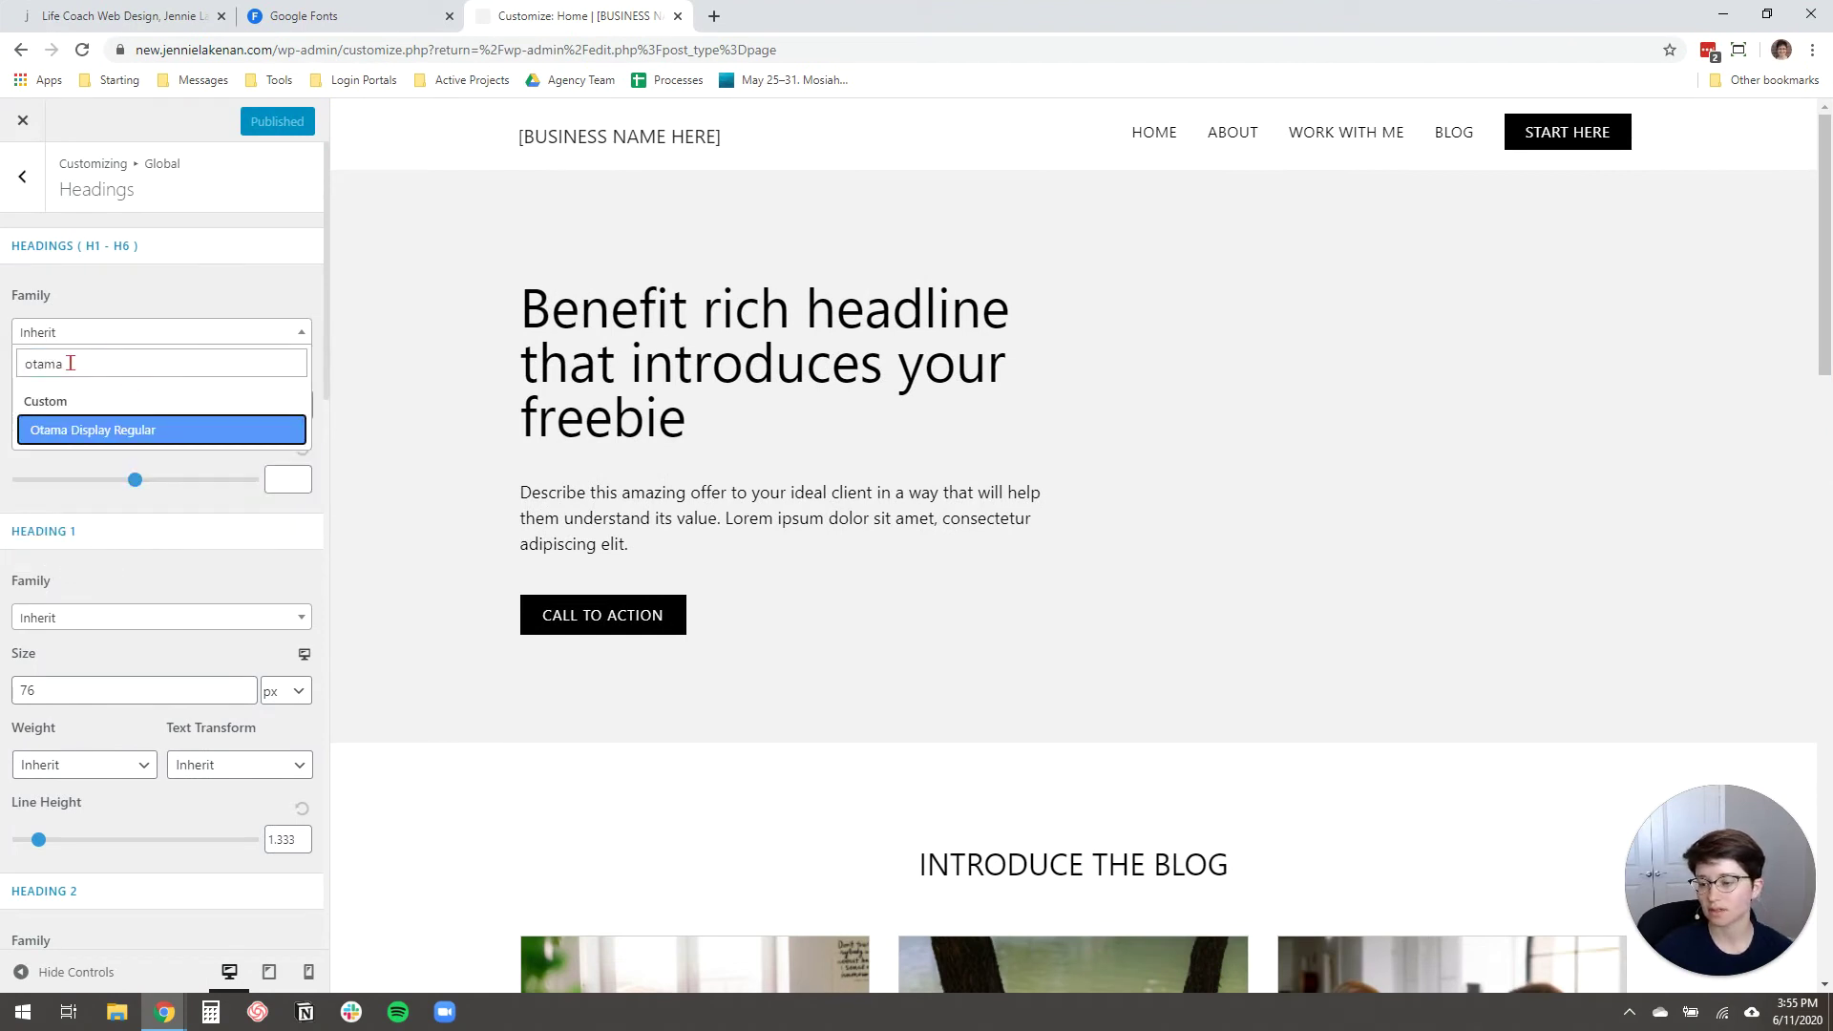
{"action": "left_click", "coordinate": [81, 432]}
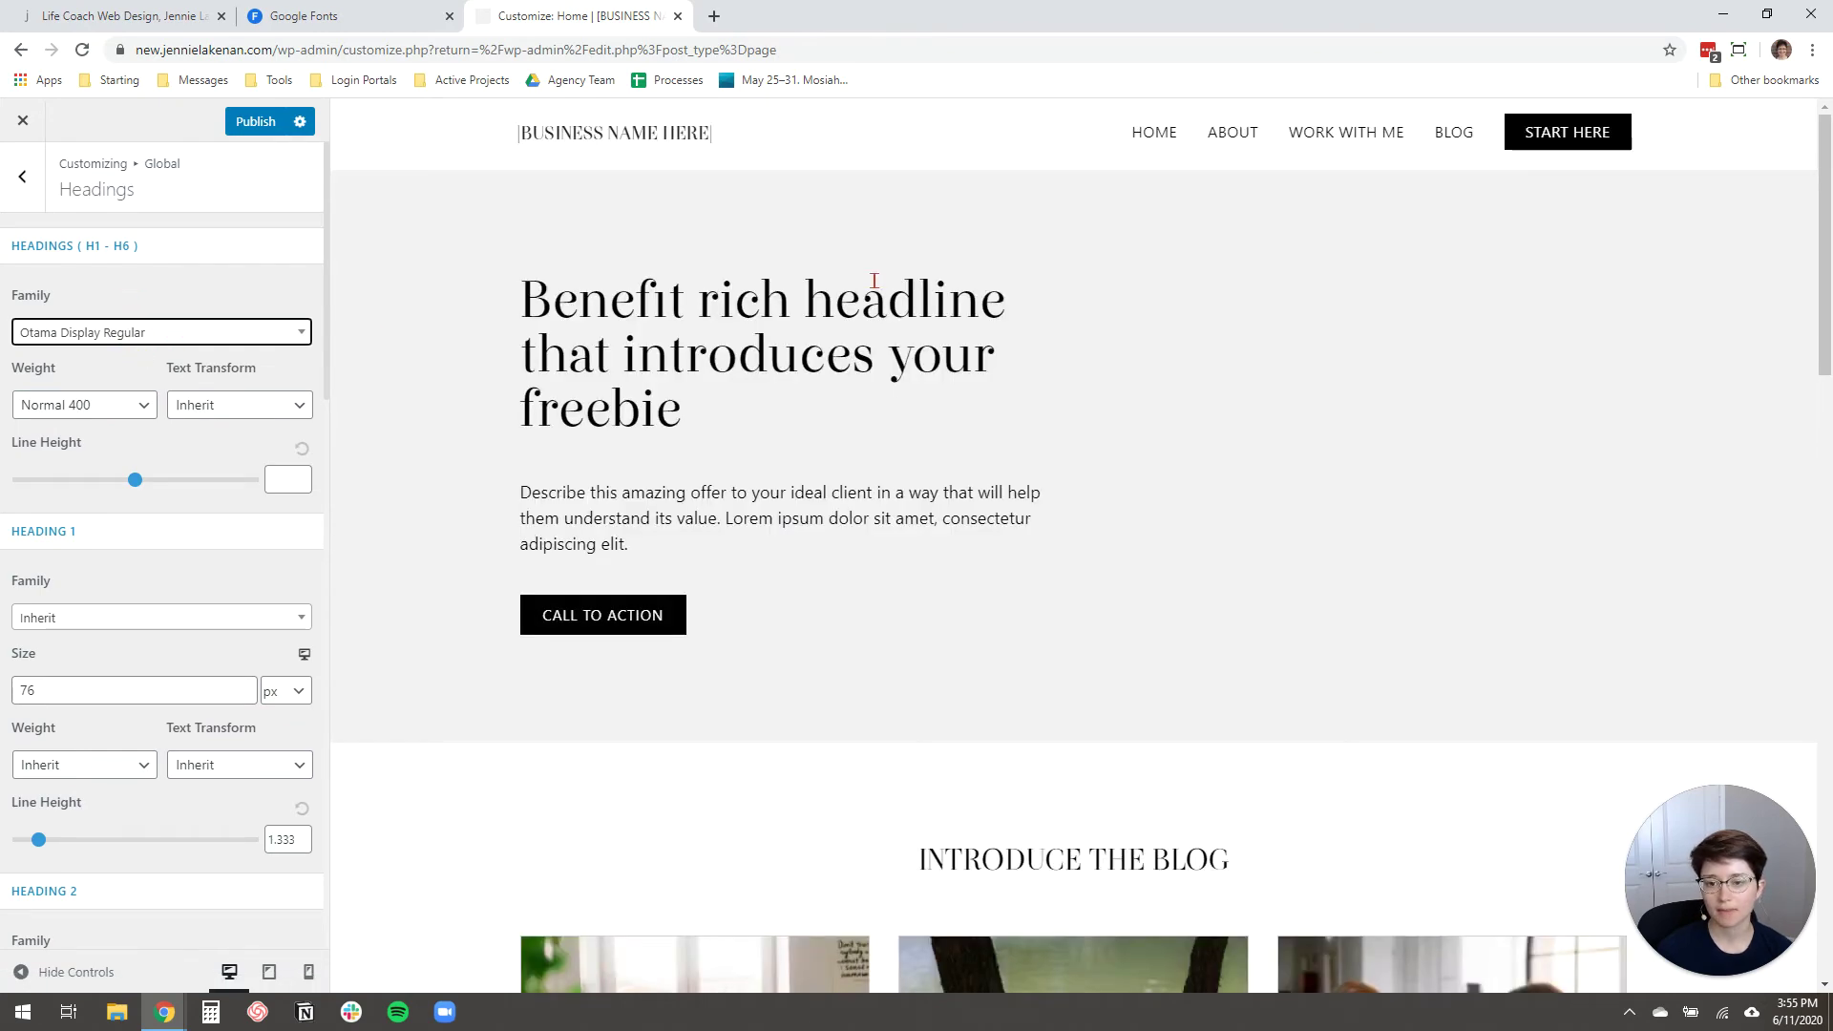
Step: Review the preview and publish the Otama Display Regular heading font change
{"action": "left_click", "coordinate": [785, 409]}
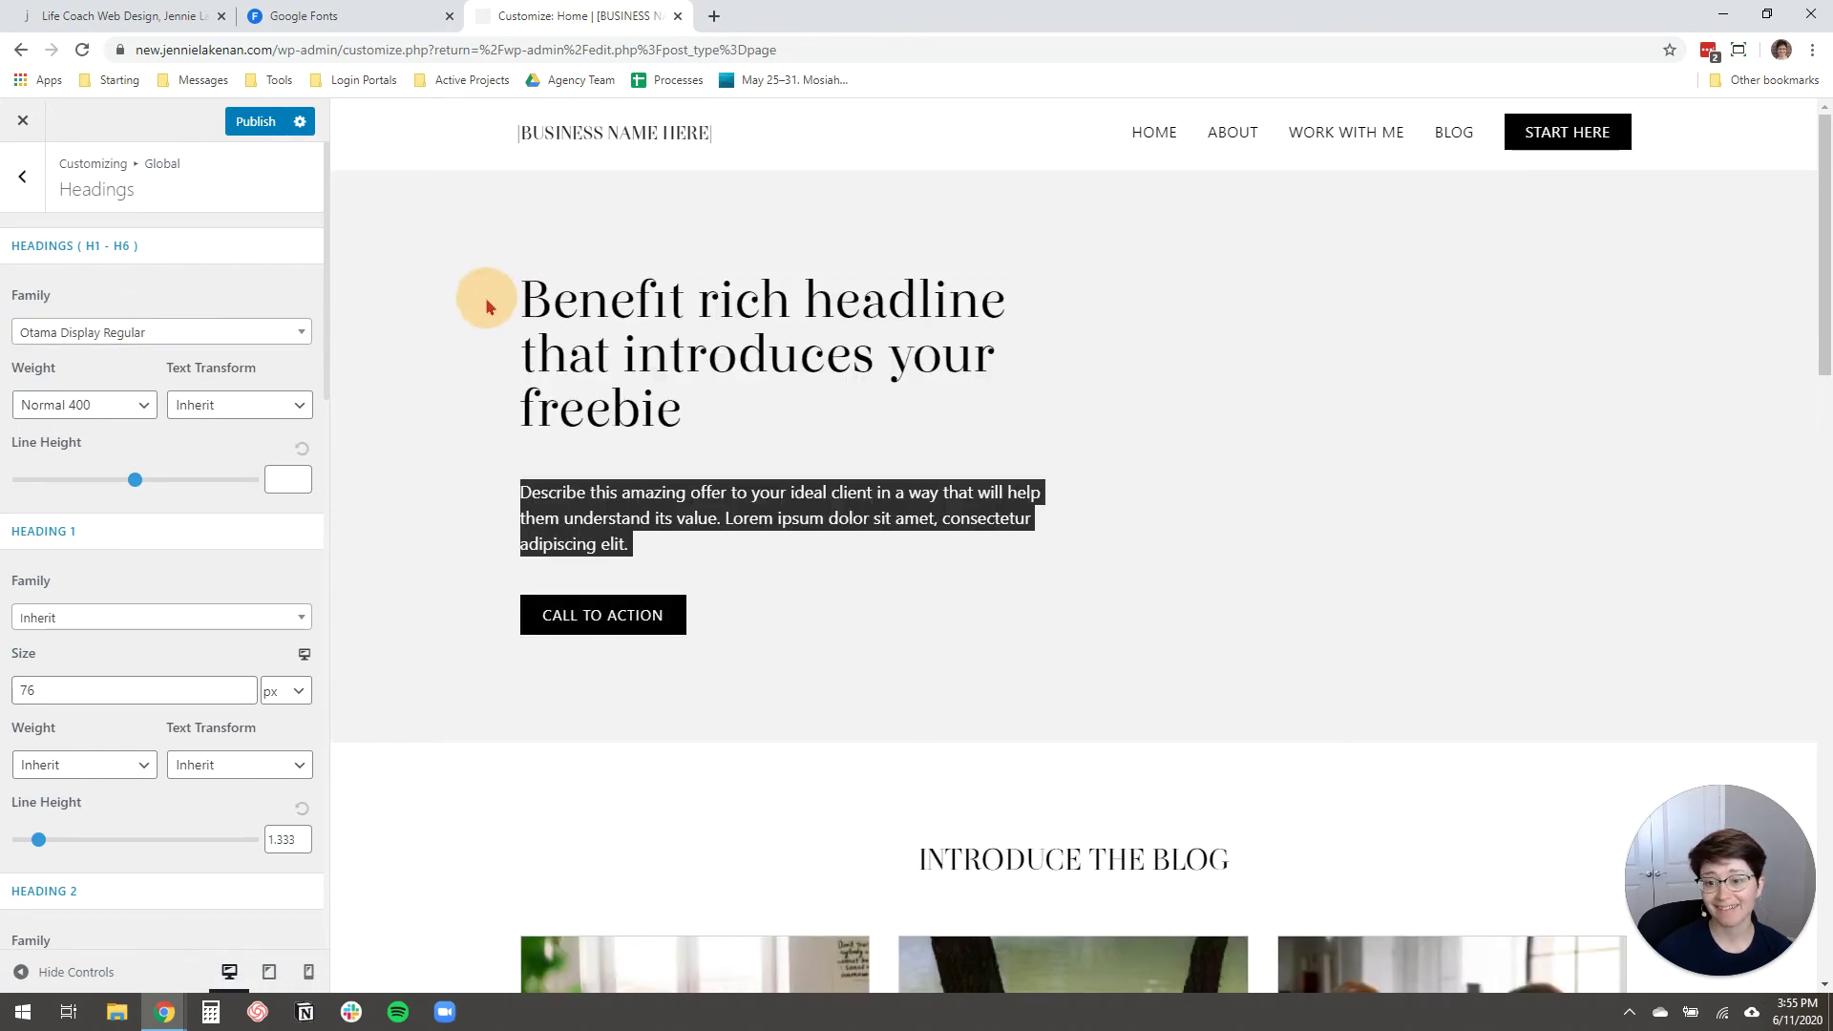
{"action": "scroll", "coordinate": [794, 406], "scroll_direction": "down", "scroll_amount": 4}
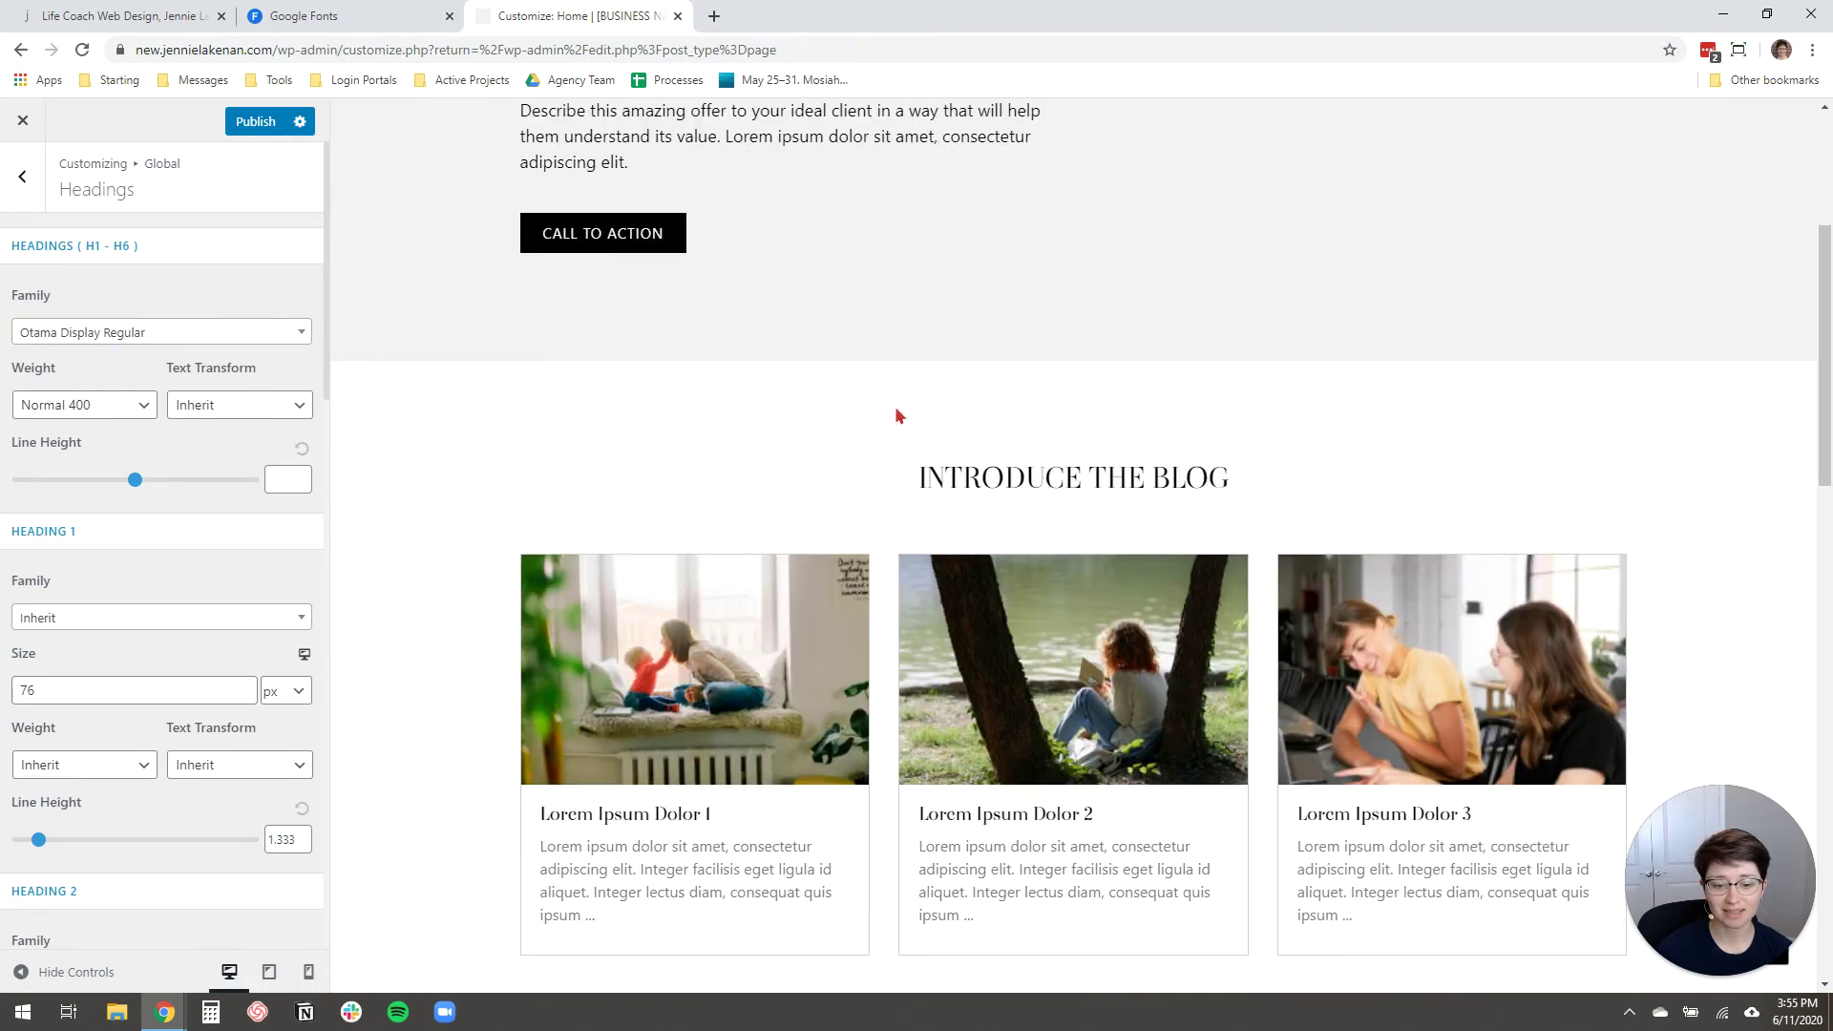
{"action": "scroll", "coordinate": [896, 413], "scroll_direction": "up", "scroll_amount": 4}
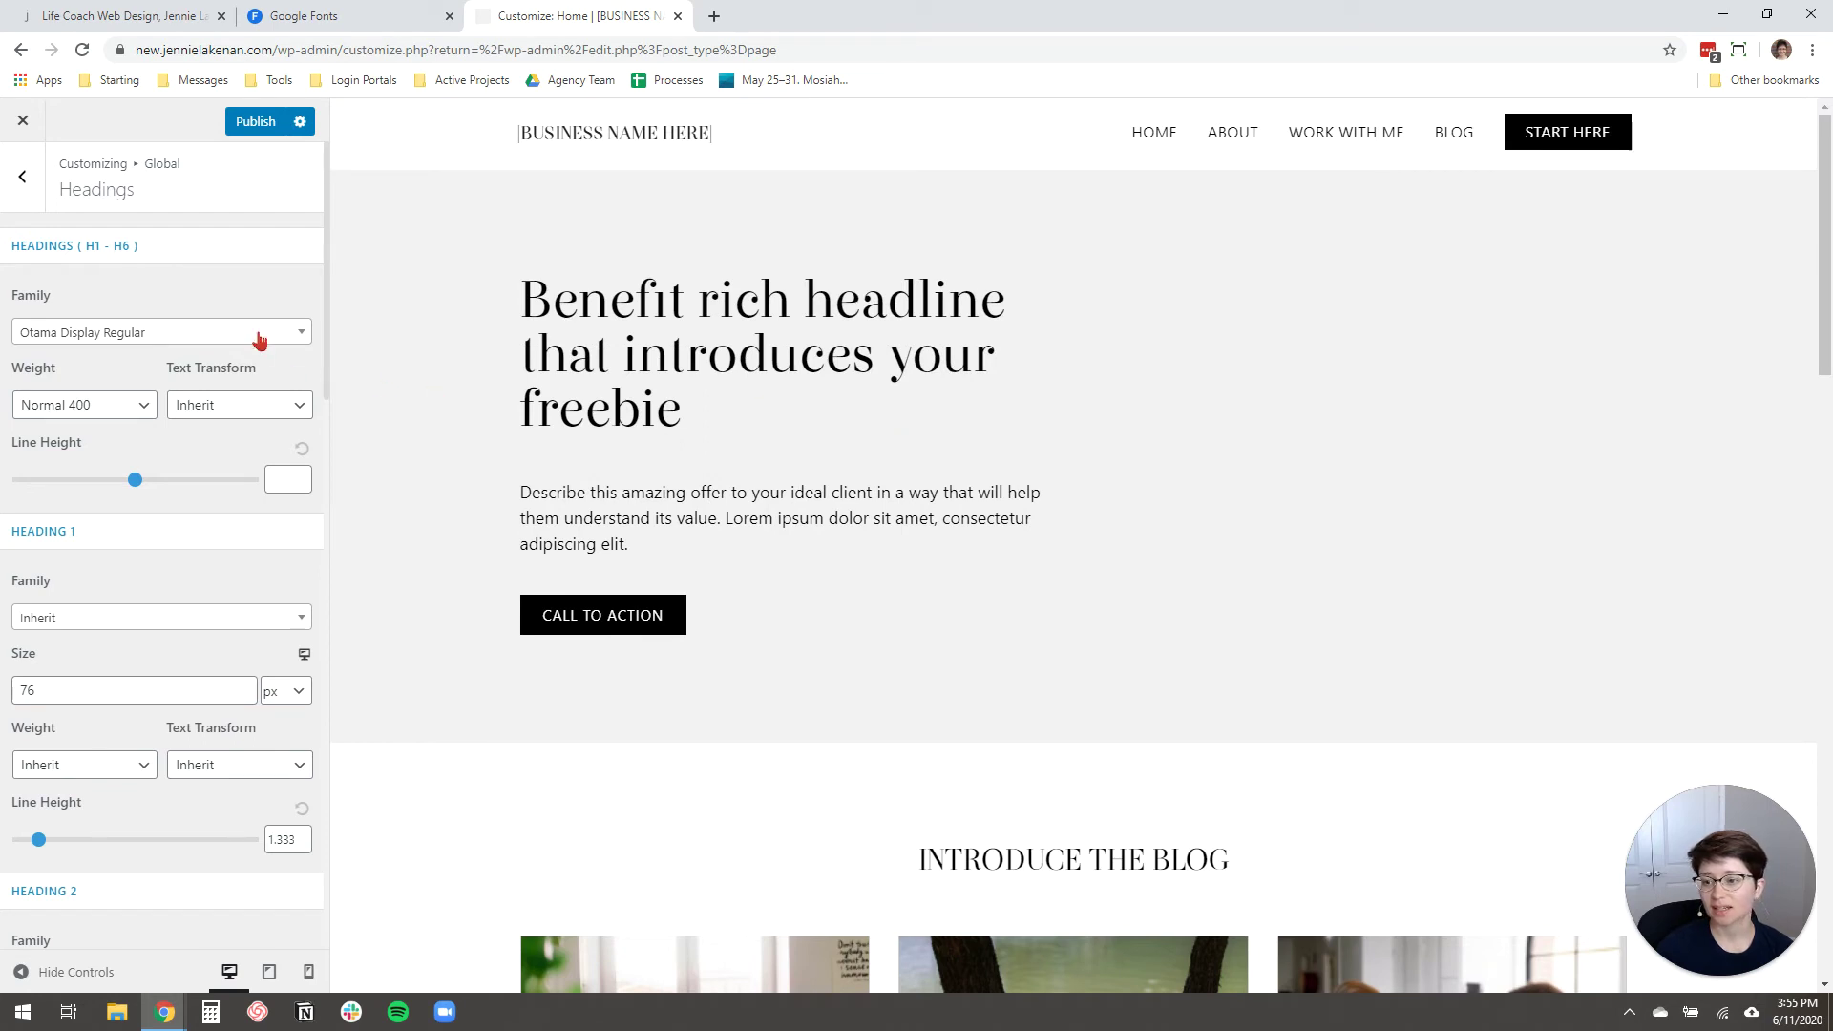
{"action": "left_click", "coordinate": [256, 122]}
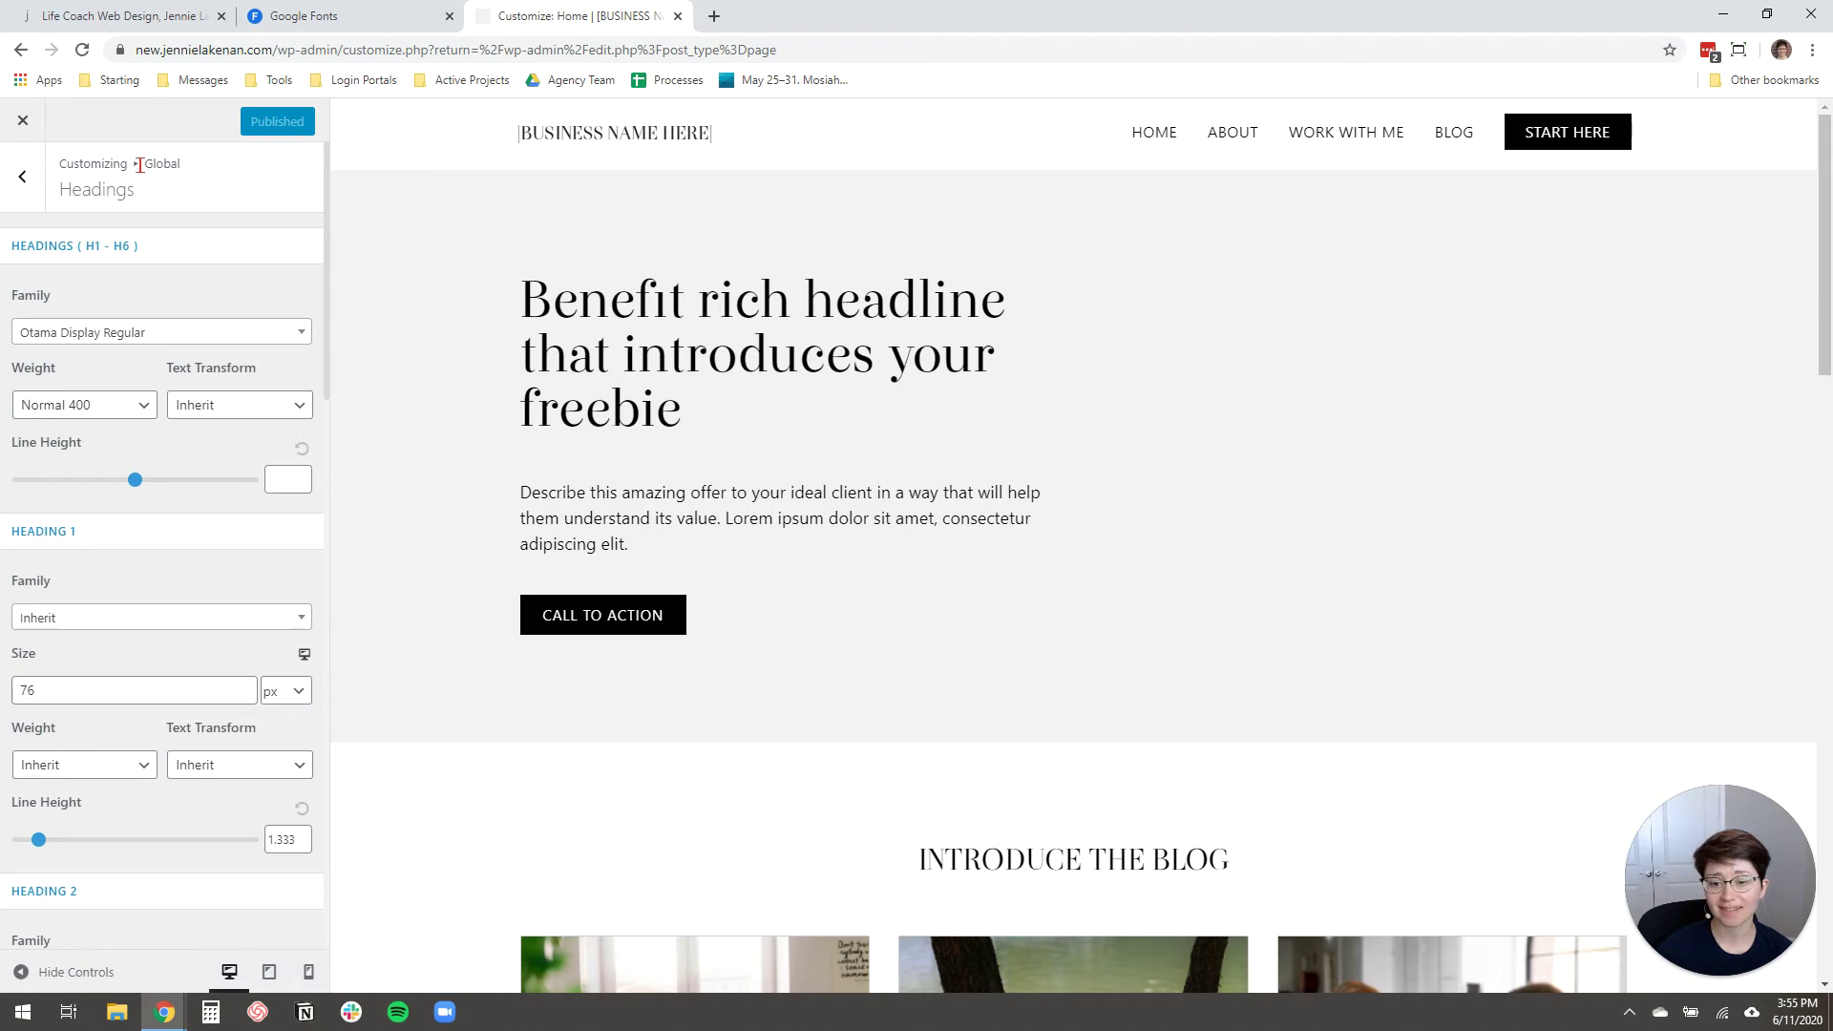
Step: Close the Customizer and go to the list of 21 installed plugins
{"action": "left_click", "coordinate": [23, 121]}
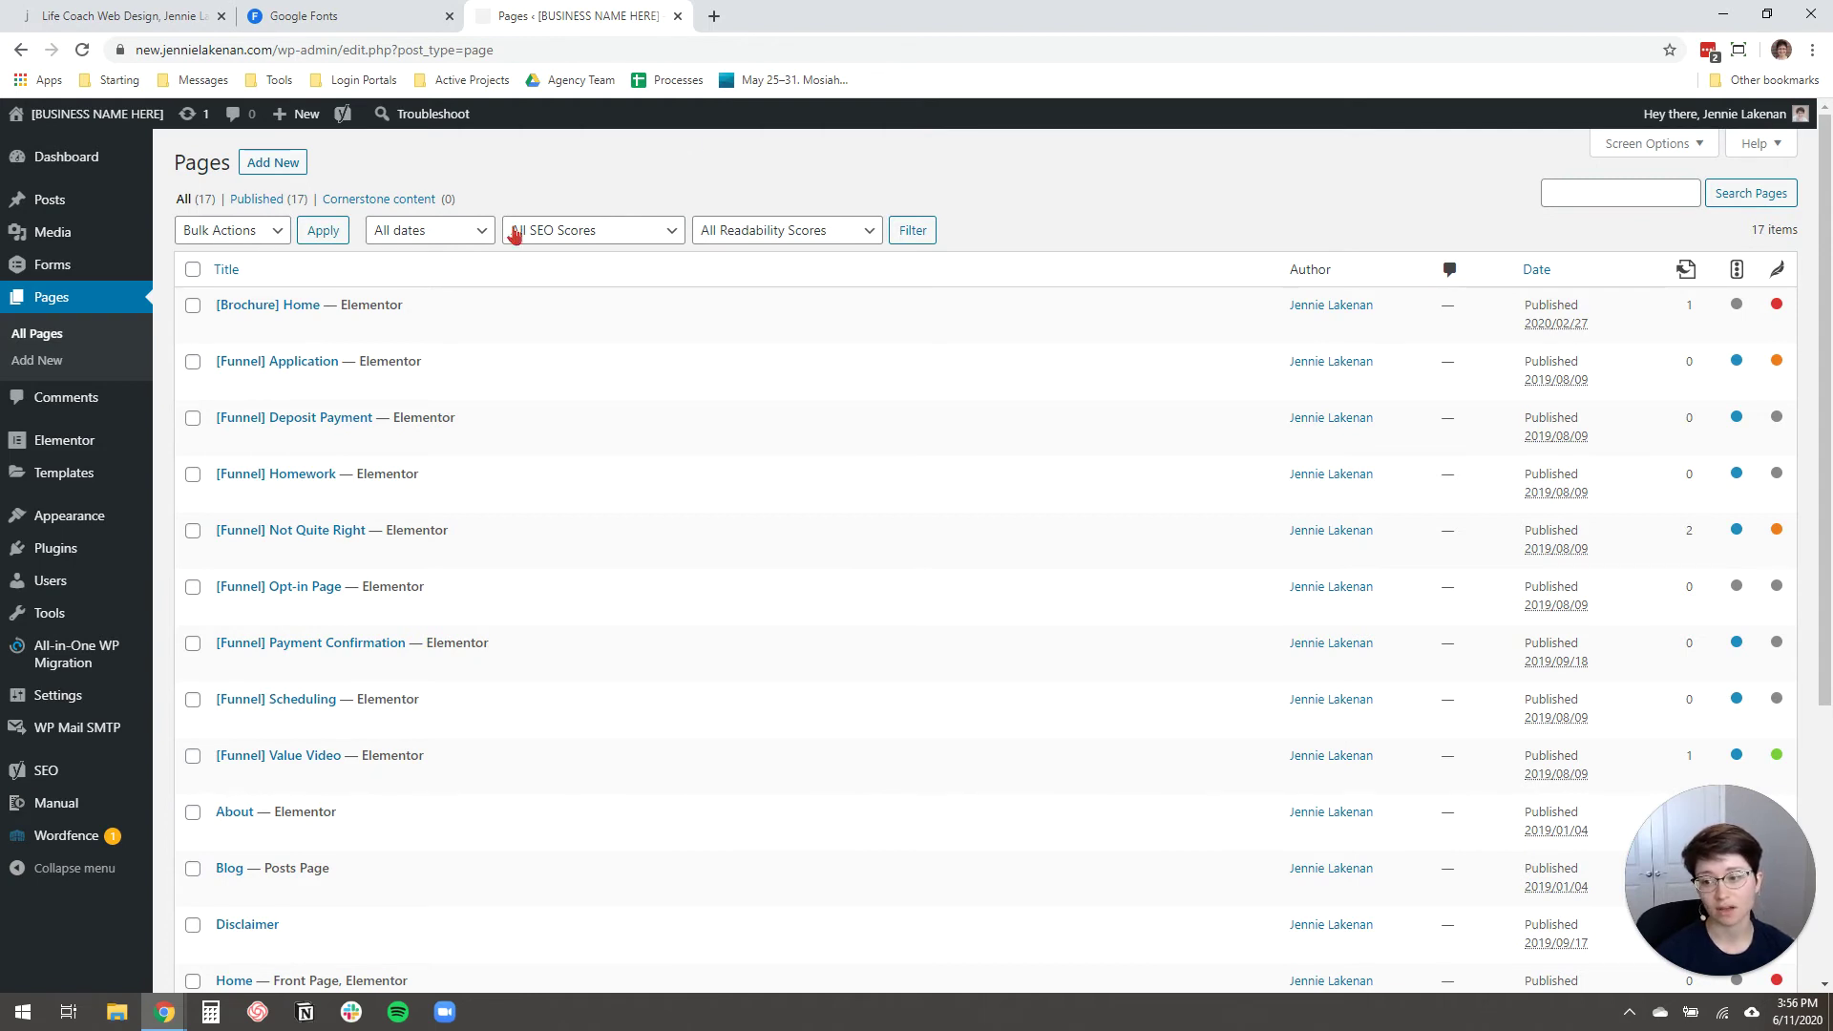
{"action": "mouse_move", "coordinate": [46, 561]}
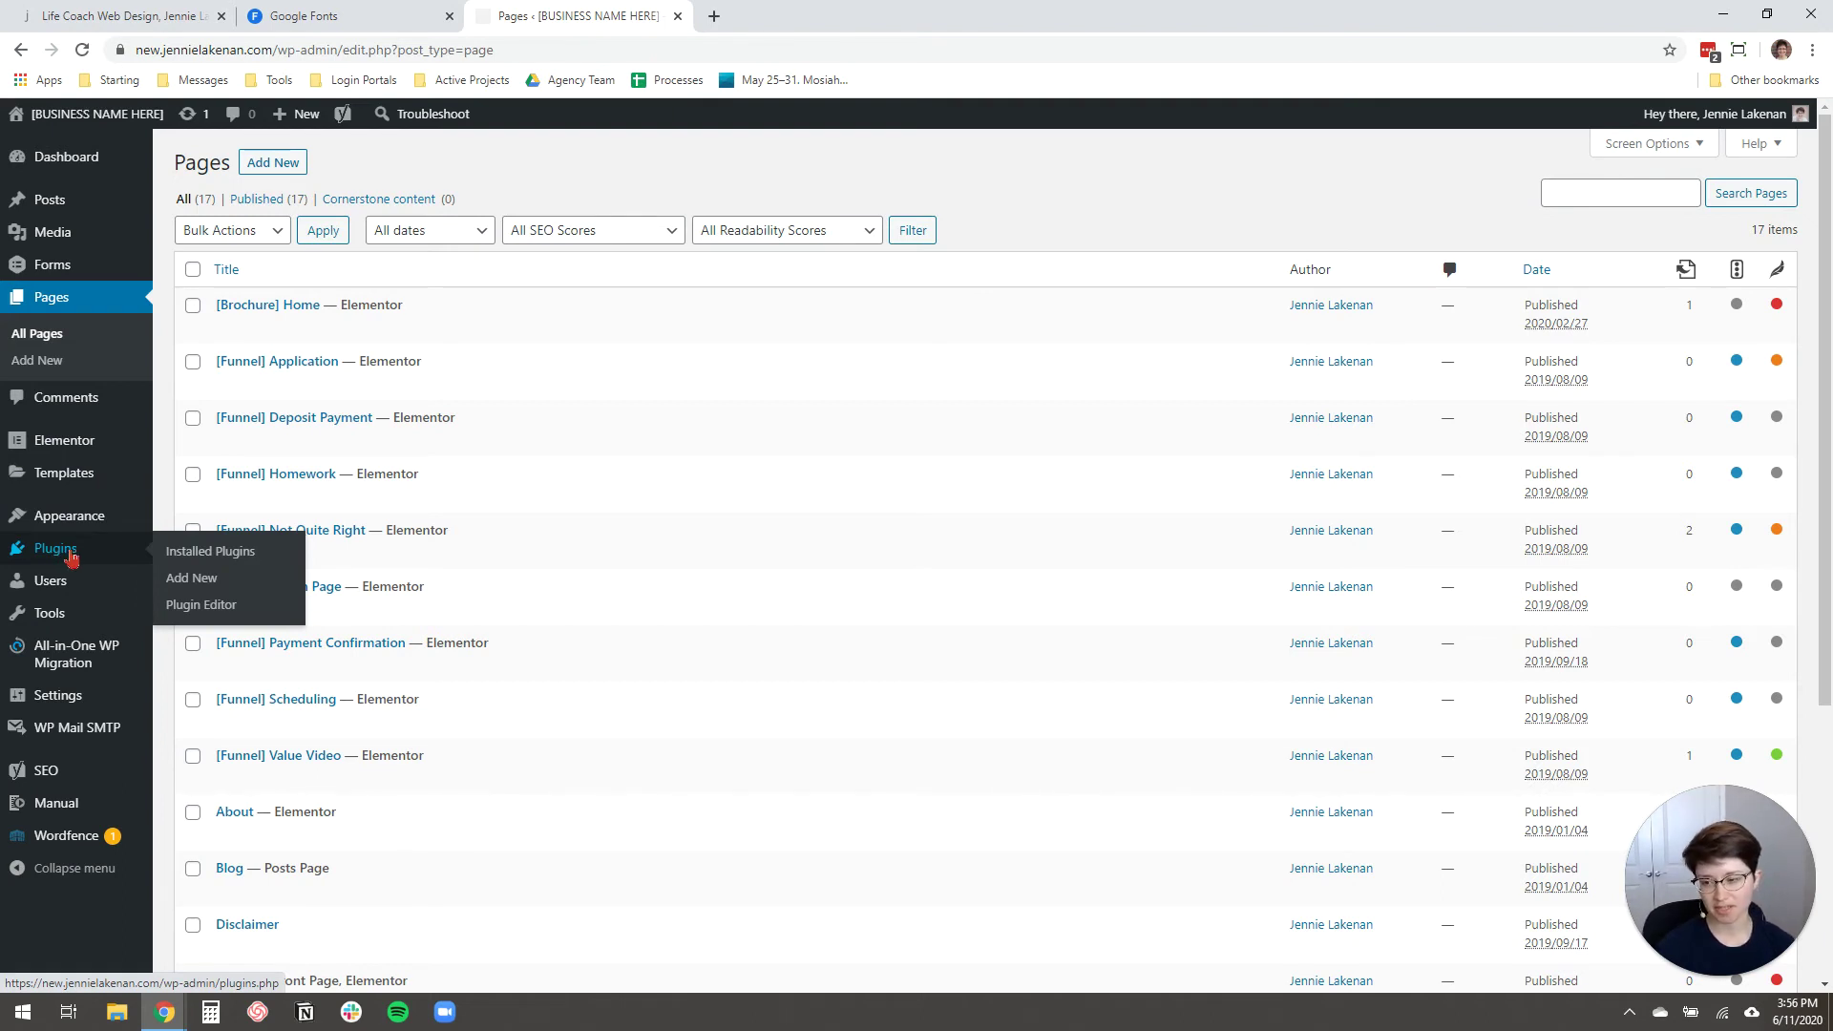
{"action": "left_click", "coordinate": [64, 556]}
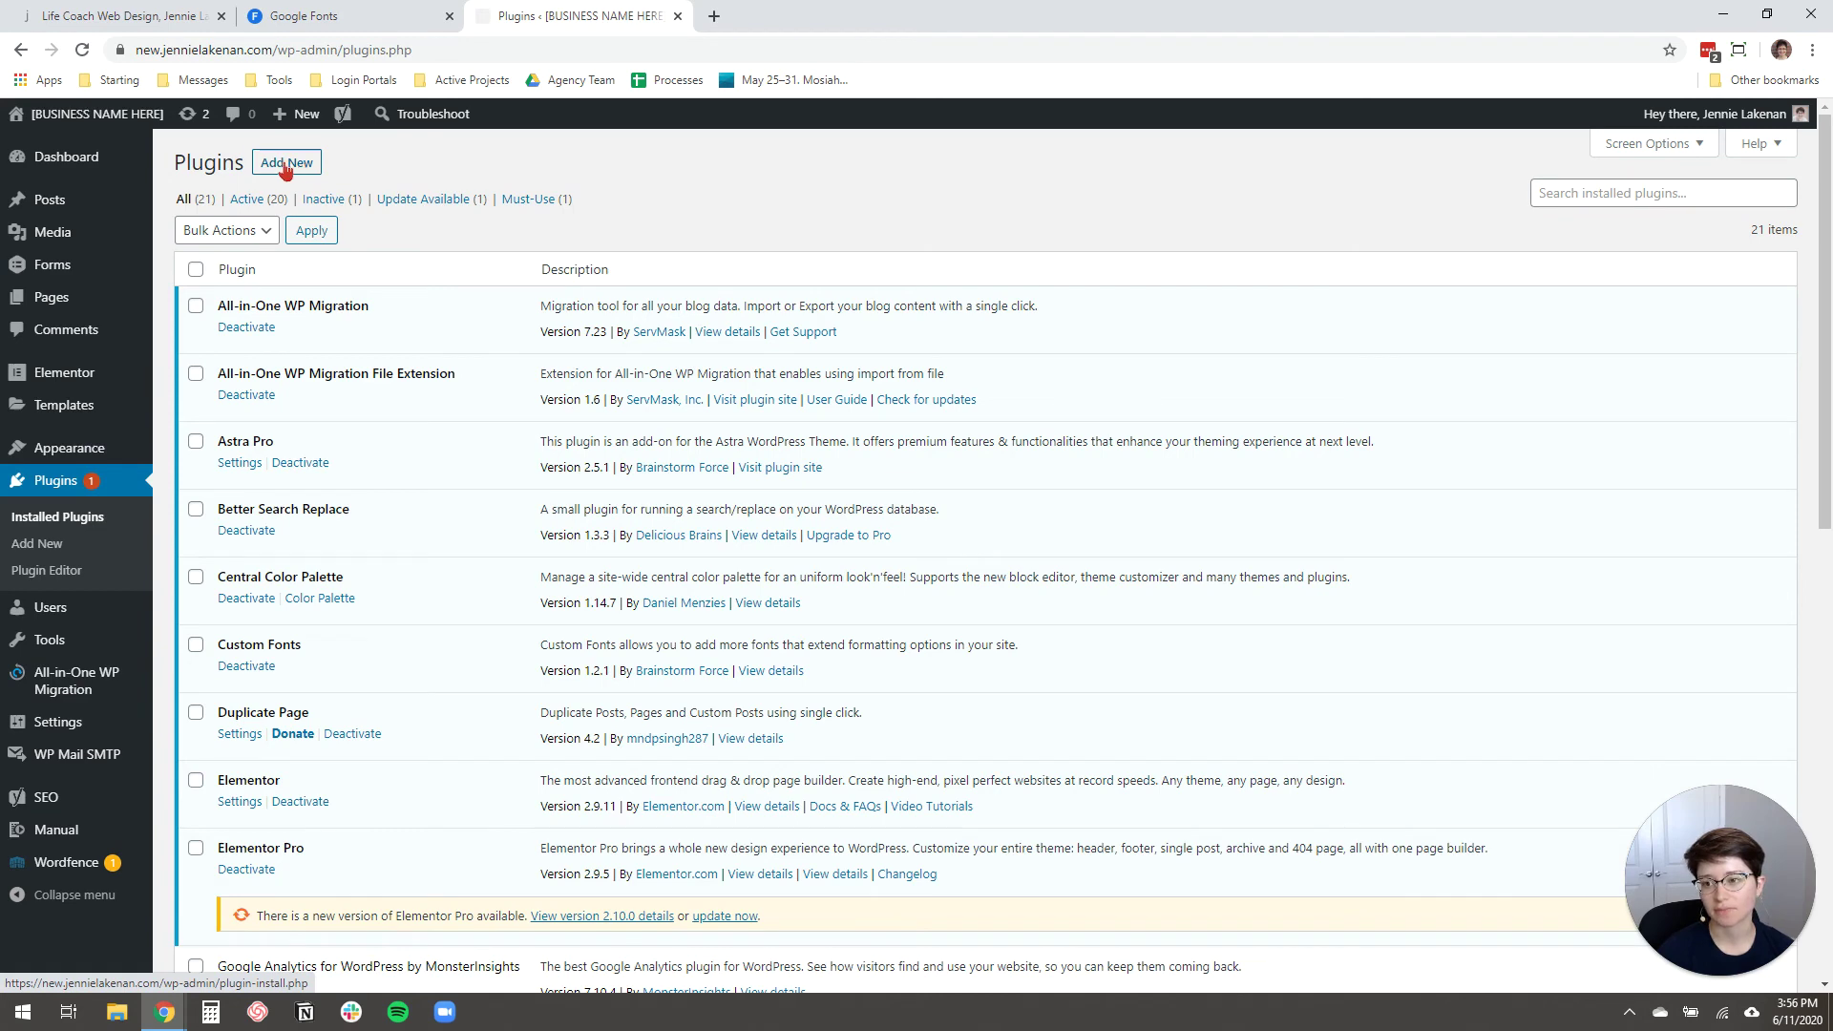
Step: Search the plugin directory for 'wp ext', then install and activate WP Extra File Types
{"action": "left_click", "coordinate": [302, 164]}
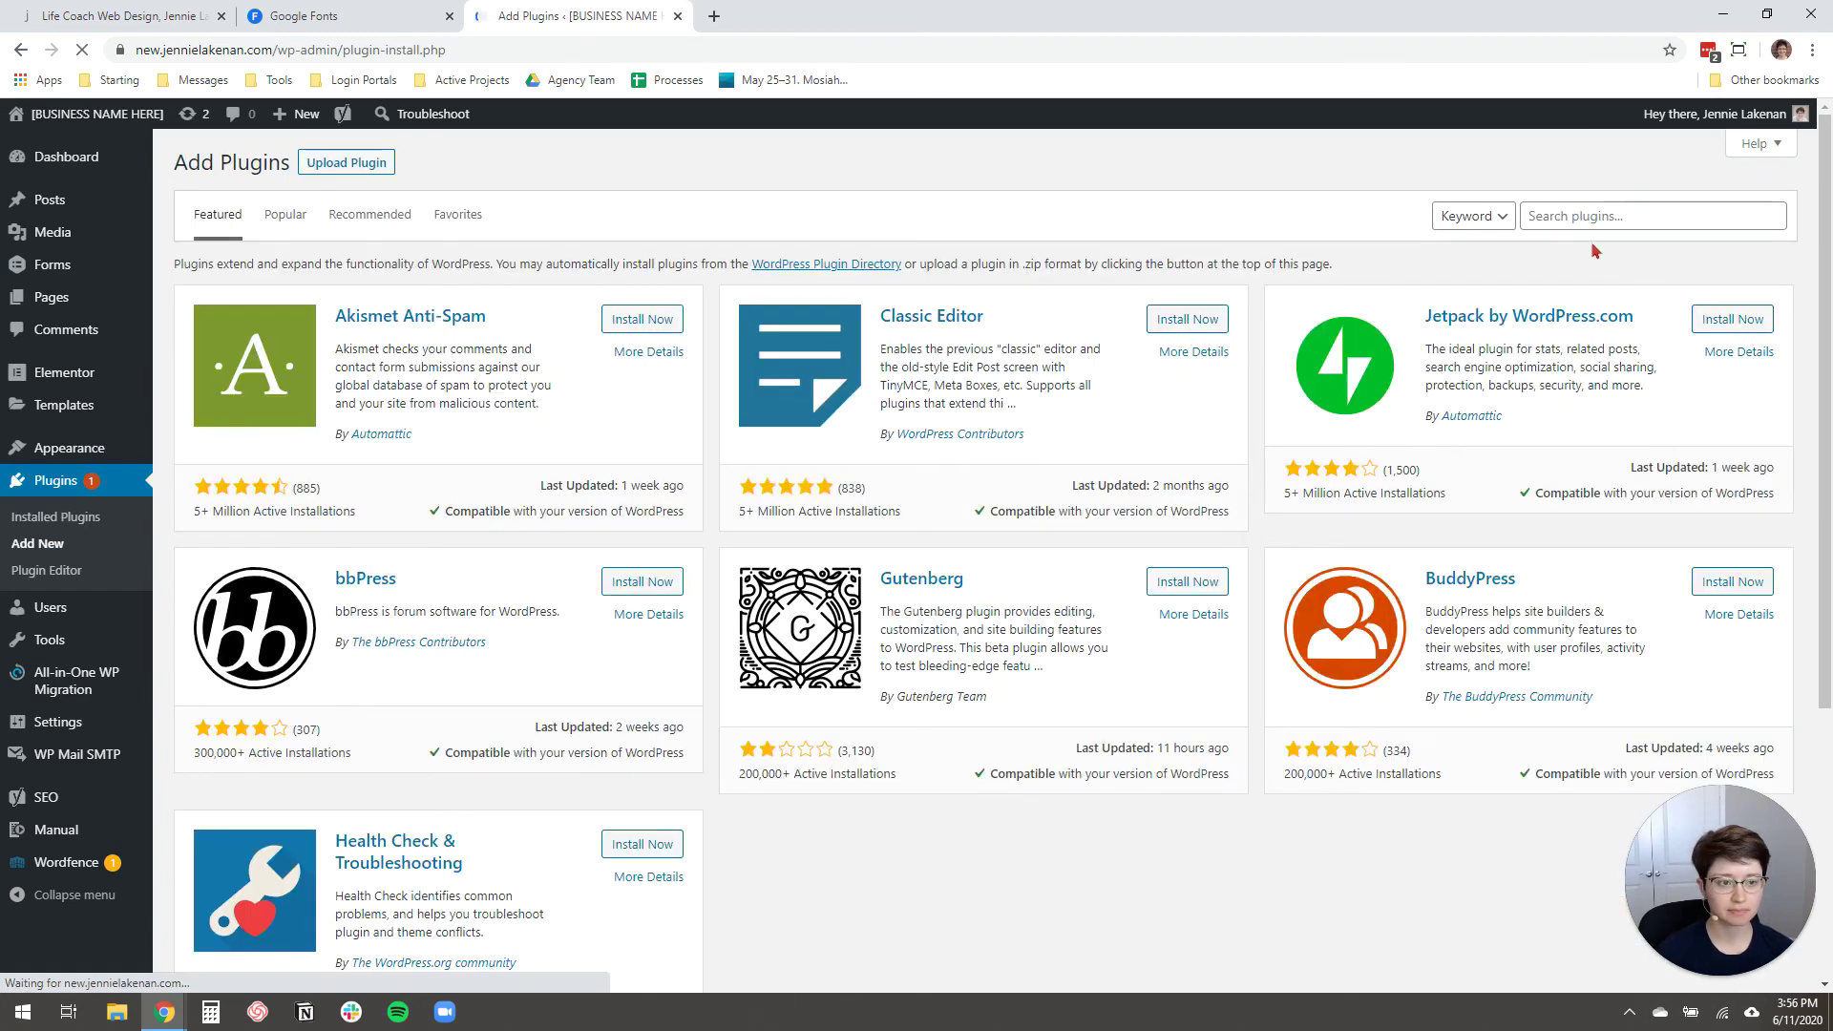
{"action": "left_click", "coordinate": [1595, 216]}
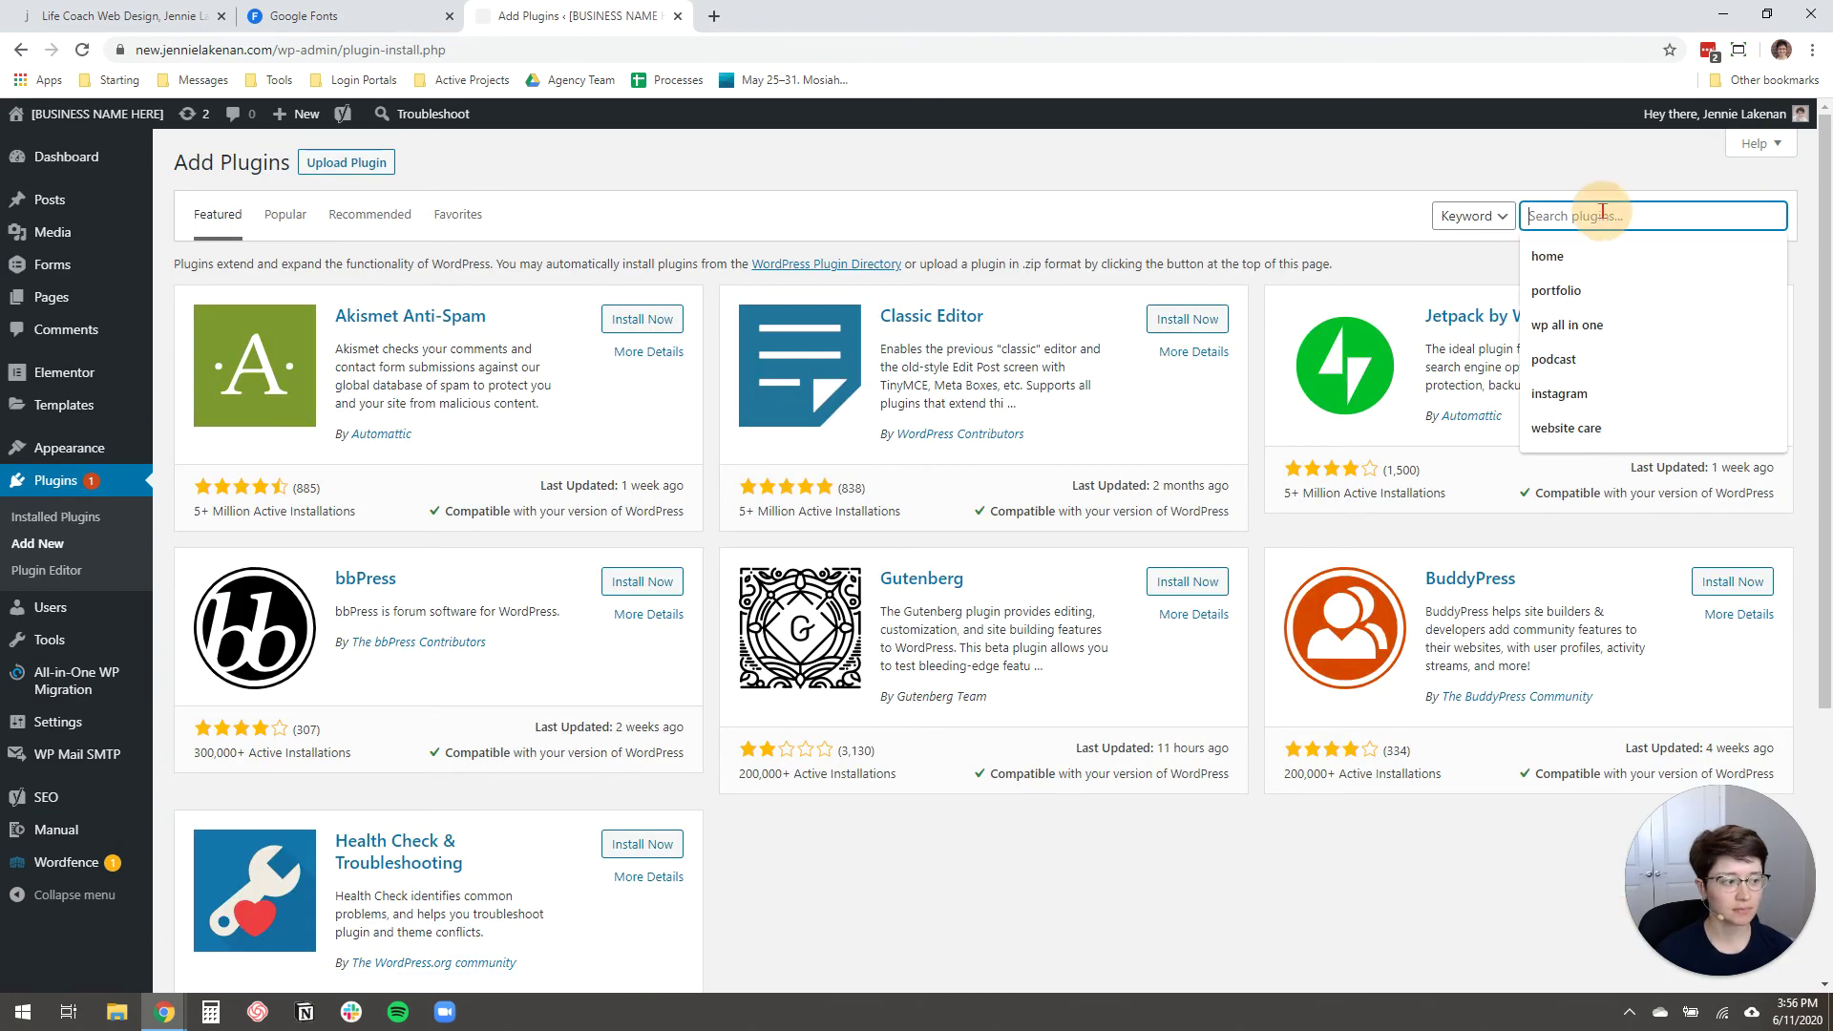
{"action": "type", "text": "wp extra file types"}
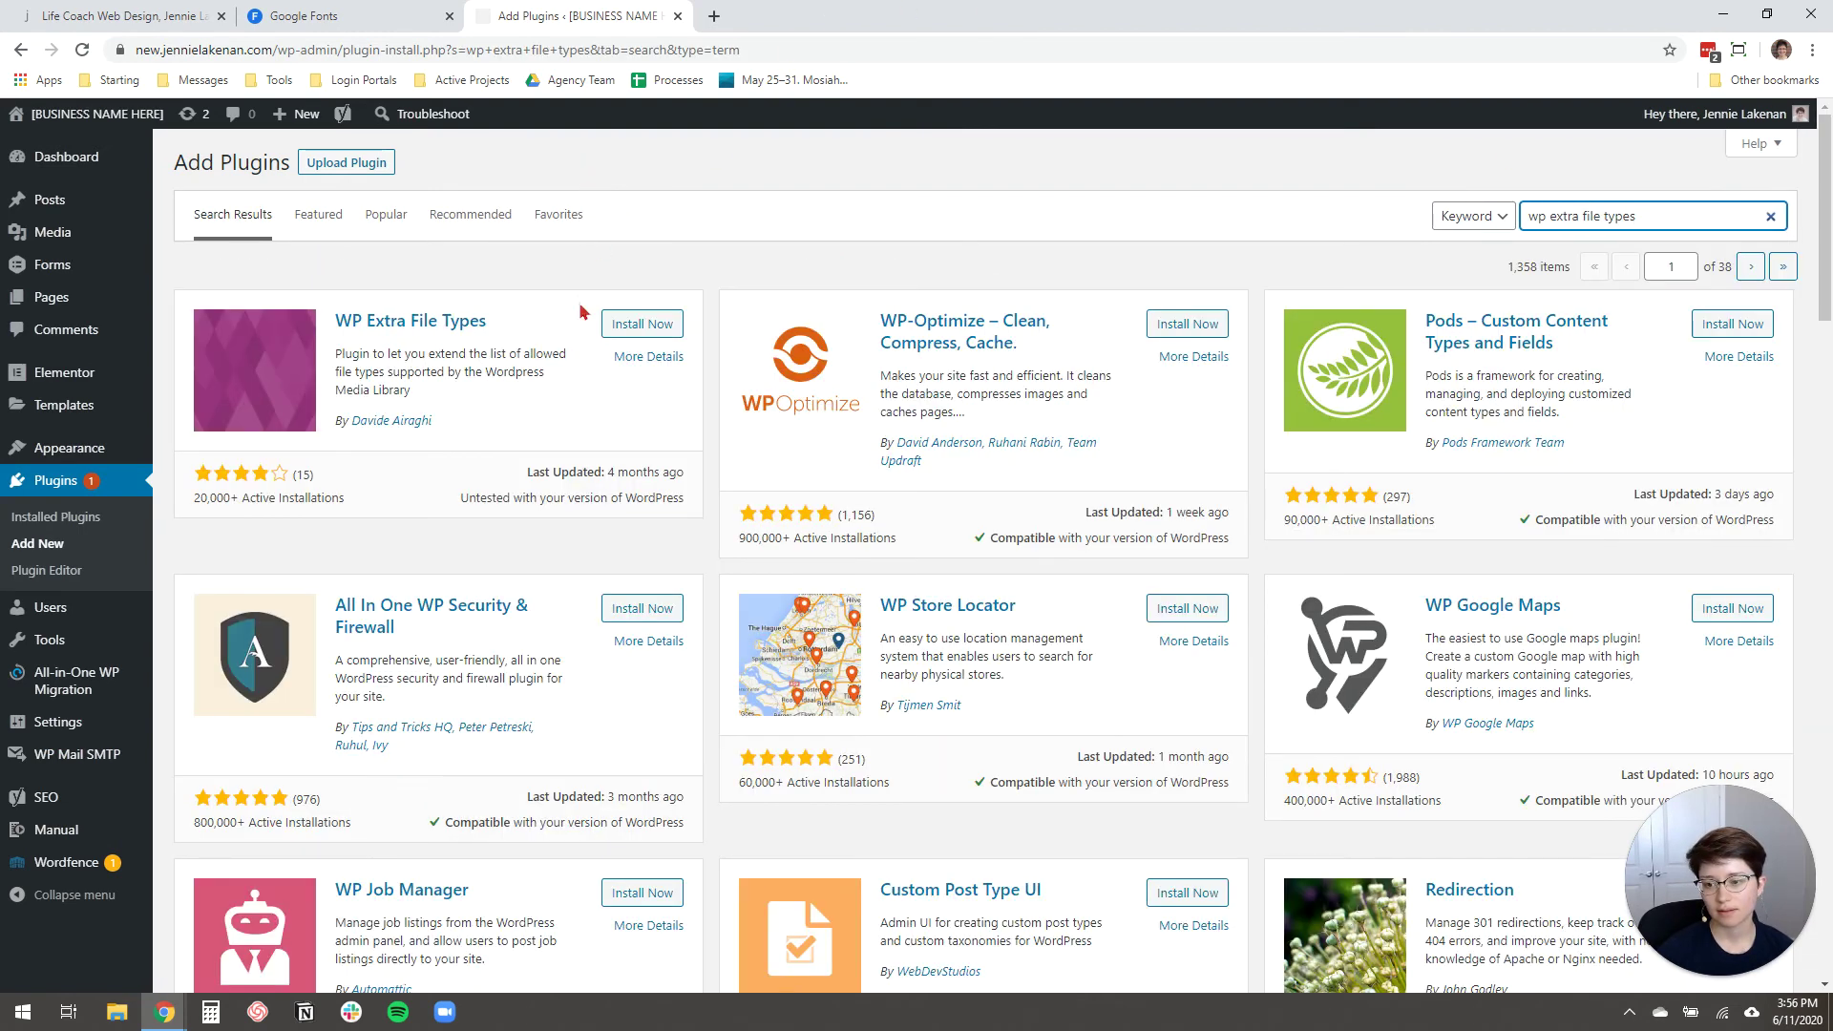
{"action": "left_click", "coordinate": [628, 326]}
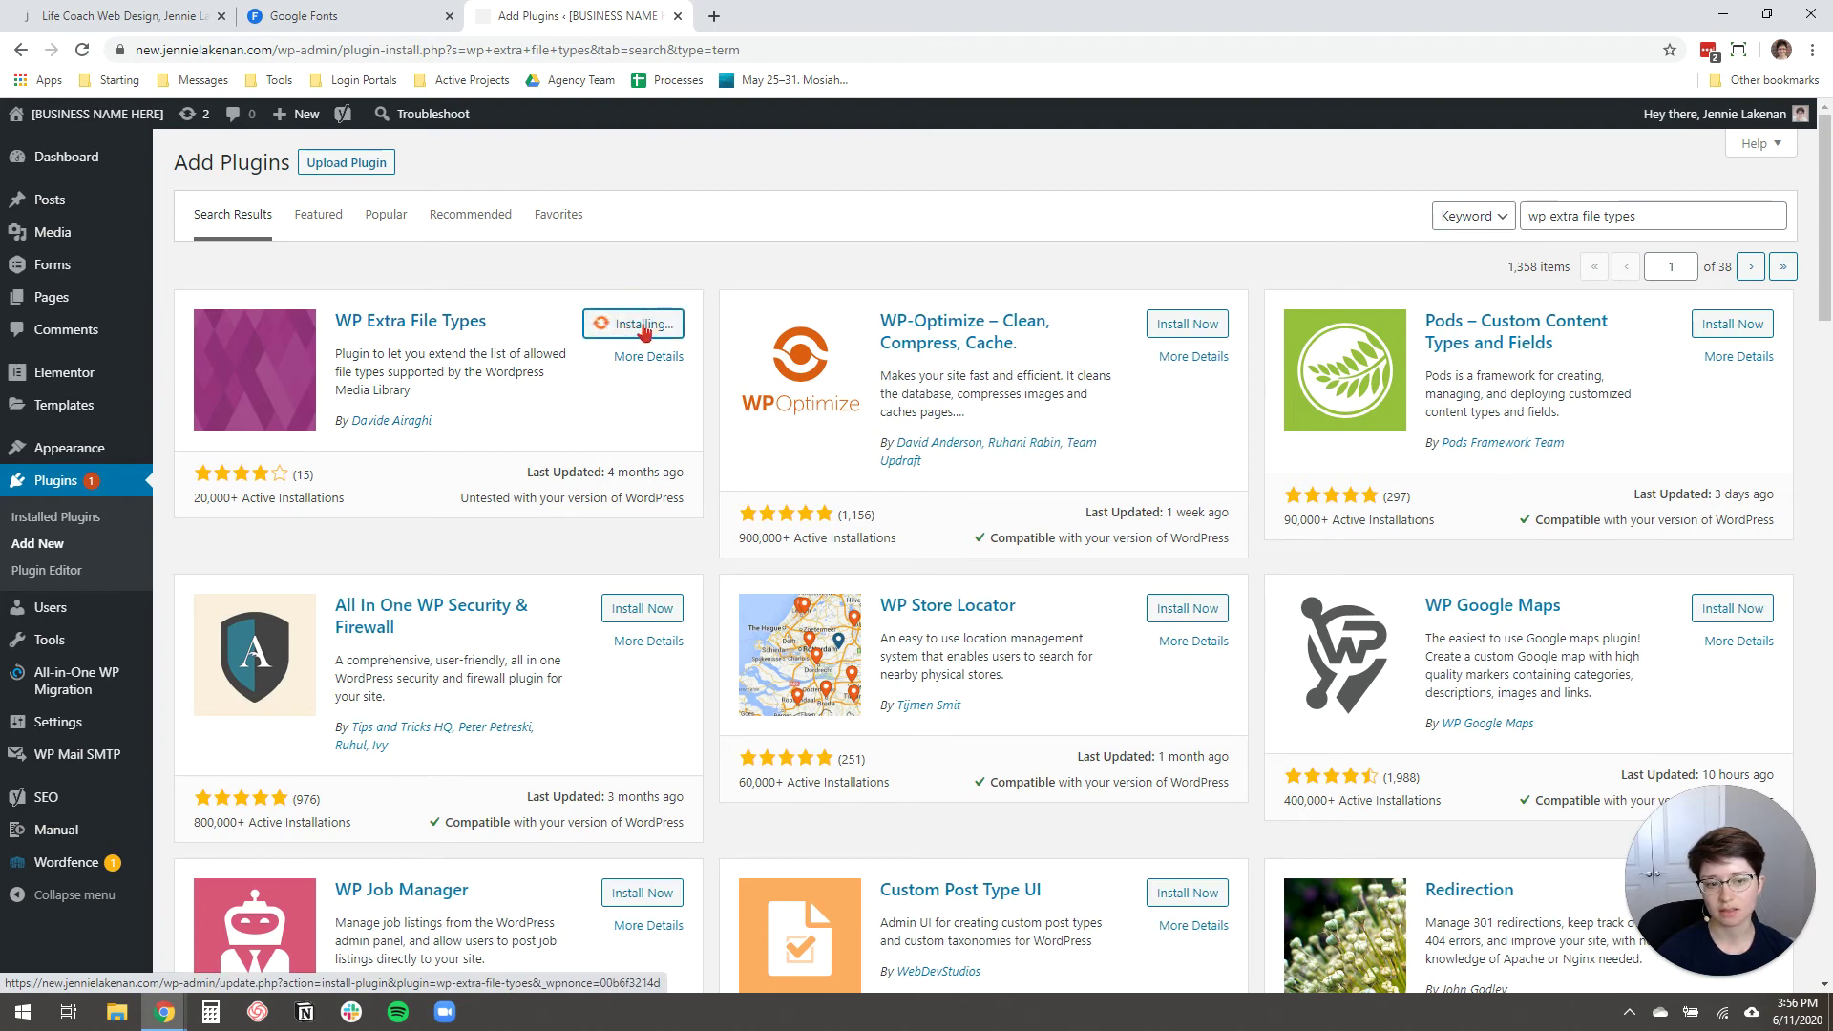
{"action": "left_click", "coordinate": [647, 325]}
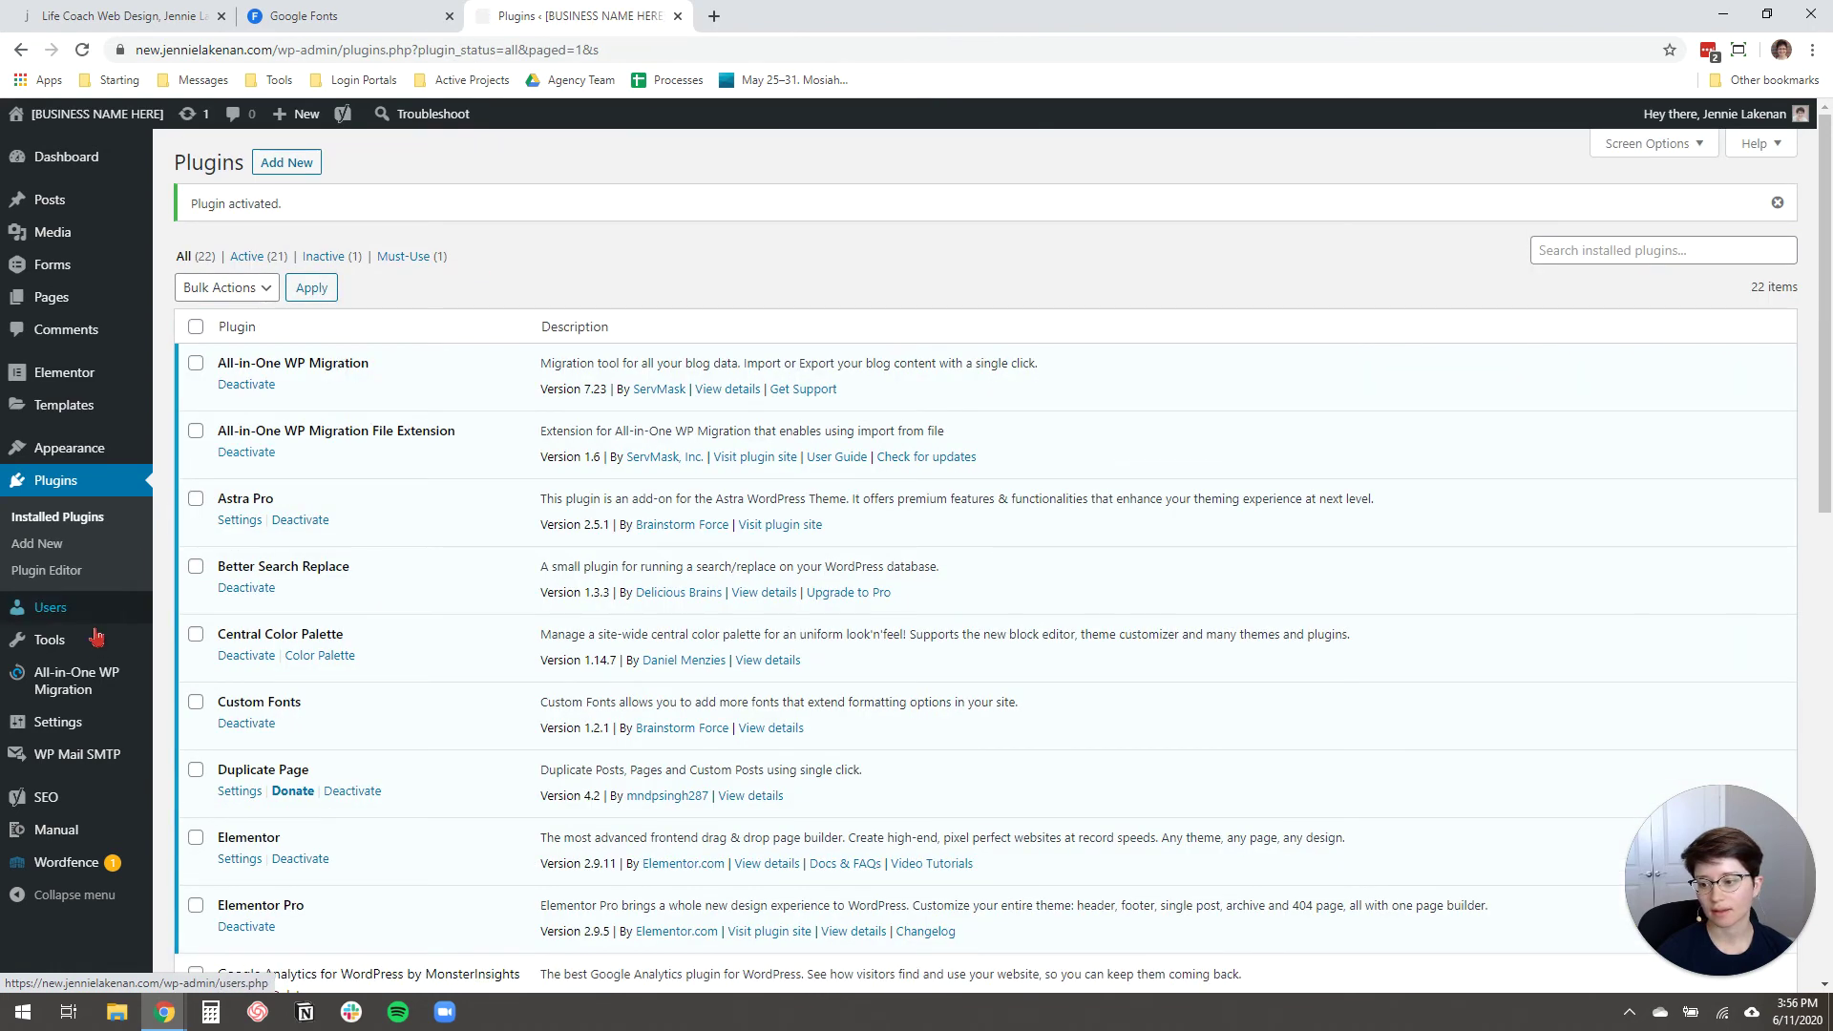
{"action": "mouse_move", "coordinate": [98, 649]}
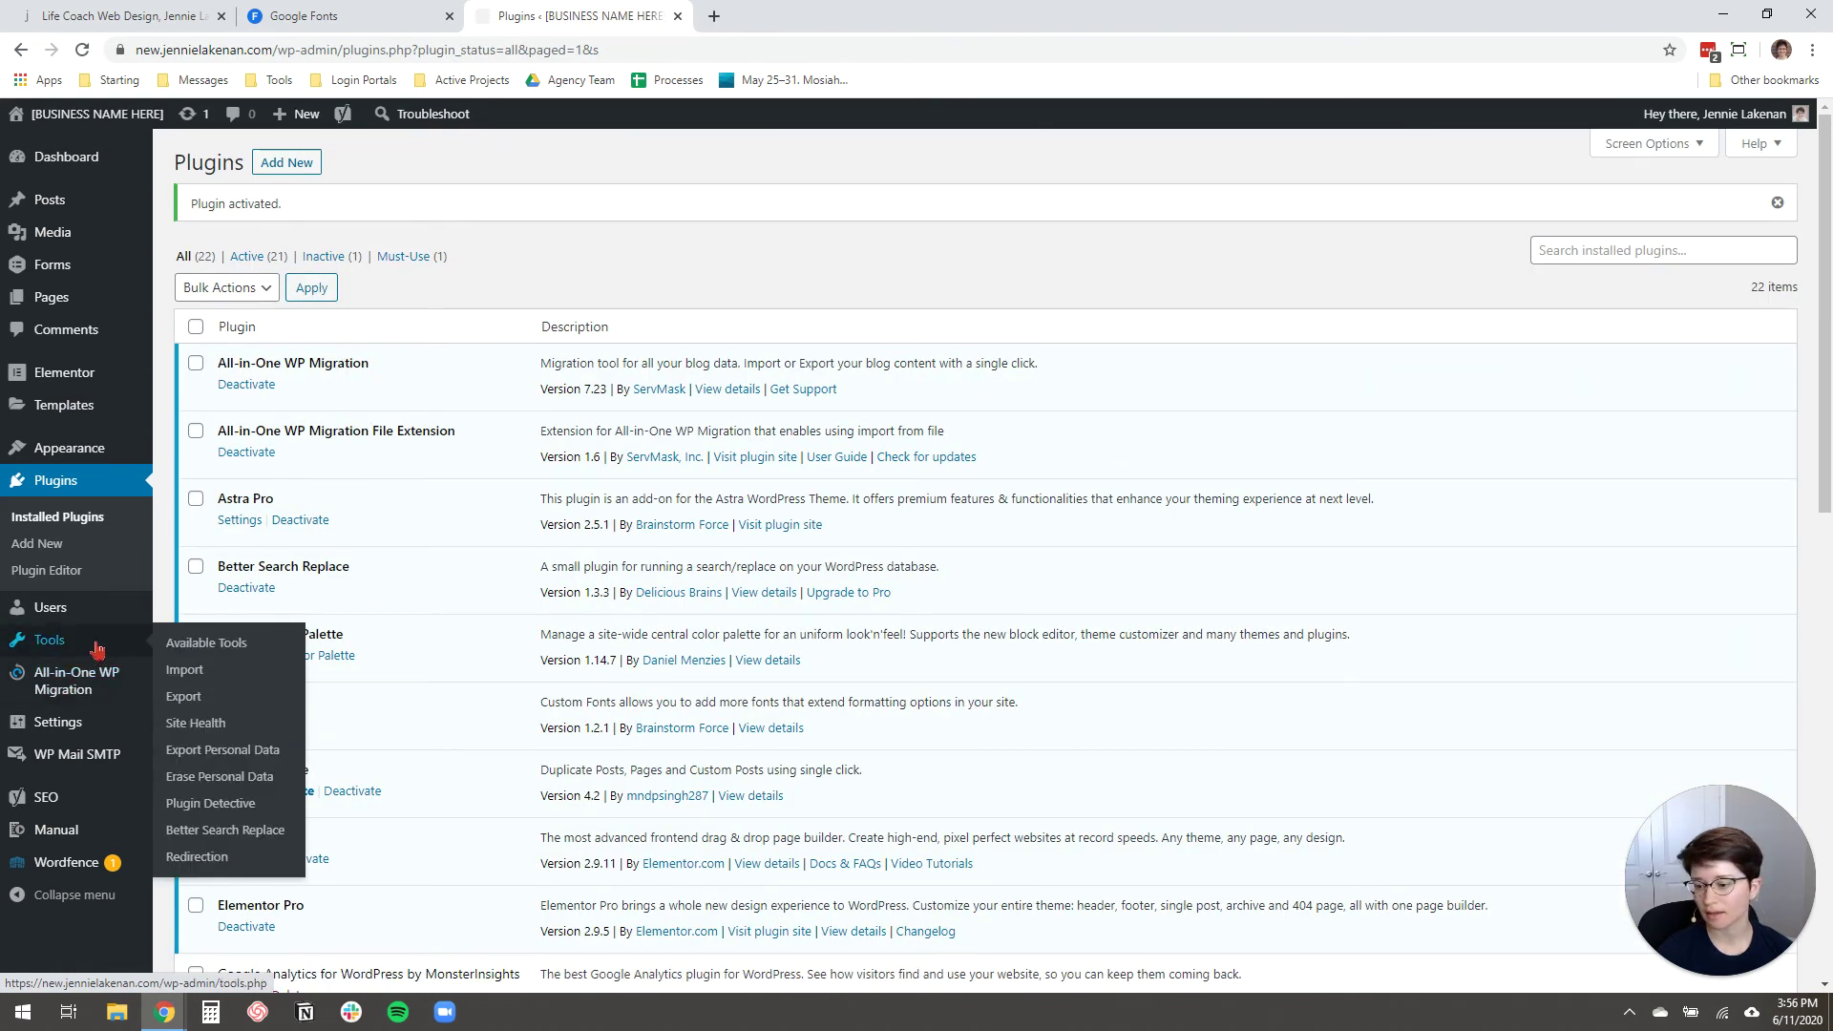
{"action": "mouse_move", "coordinate": [96, 728]}
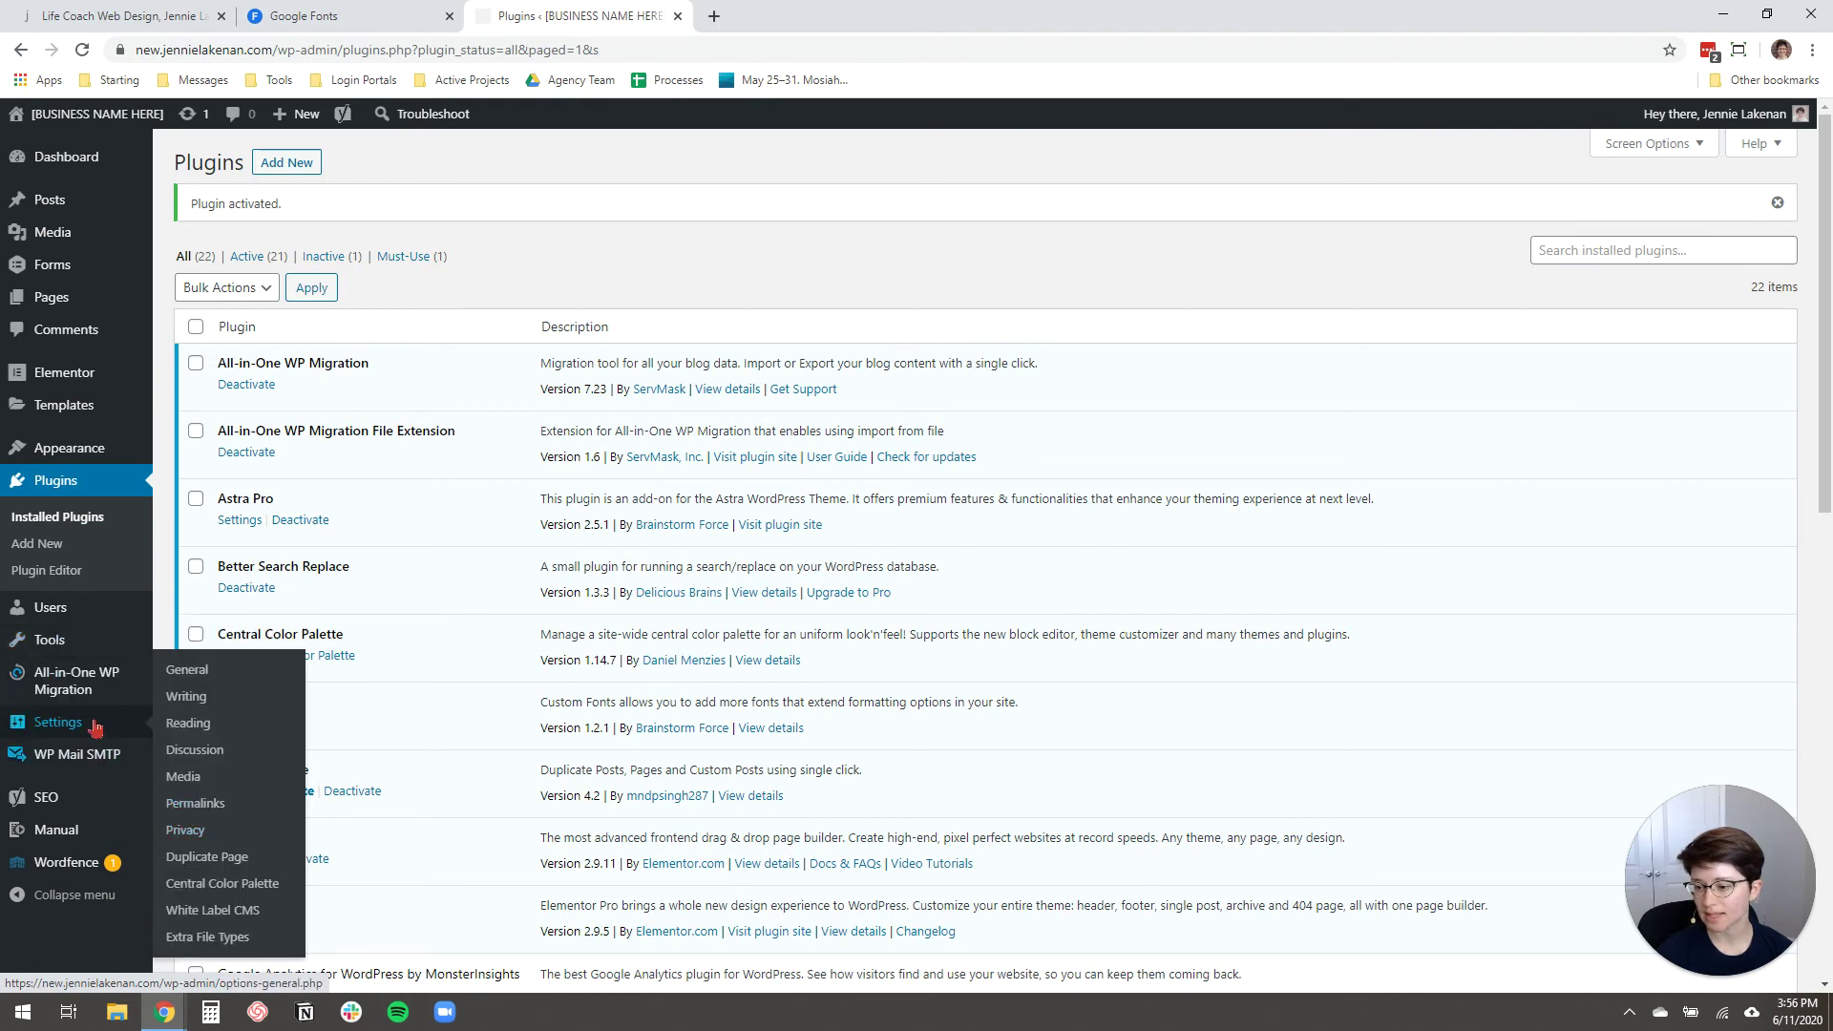
Step: On the Extra File Types settings page, find 'otf' and tick OpenType Font File
{"action": "left_click", "coordinate": [204, 939]}
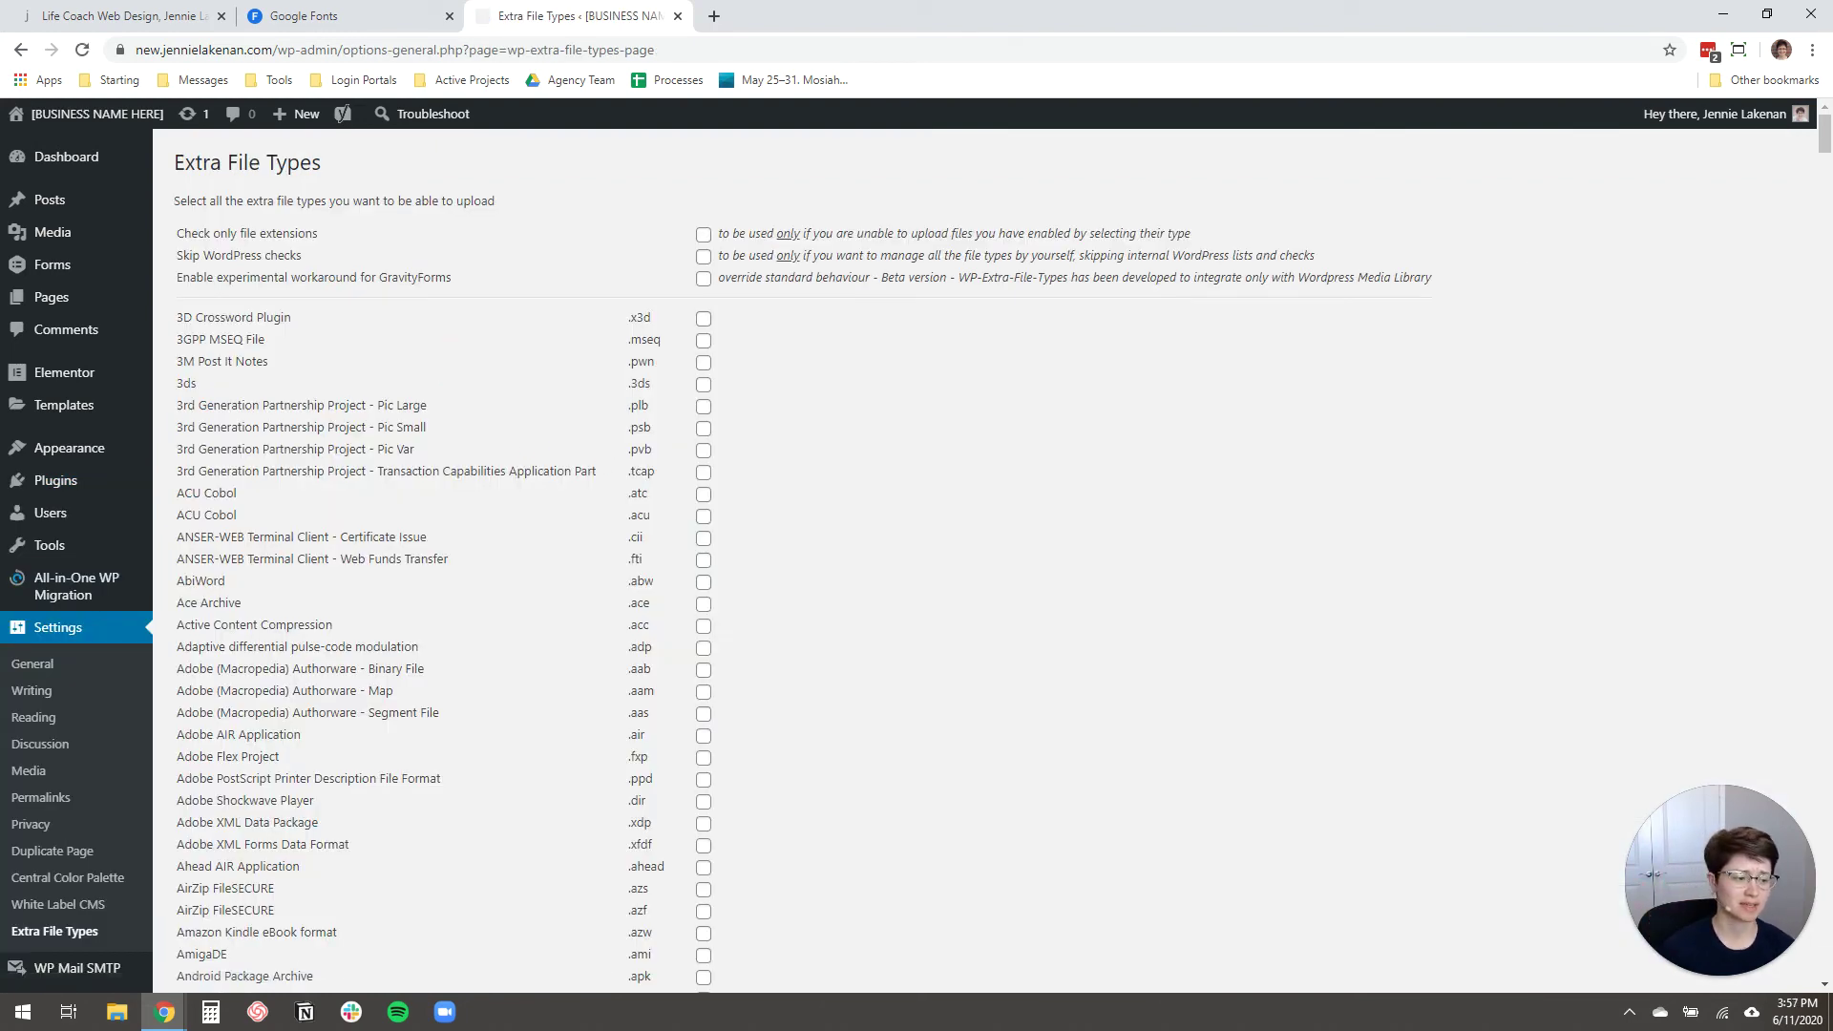
{"action": "scroll", "coordinate": [851, 606], "scroll_direction": "down", "scroll_amount": 5}
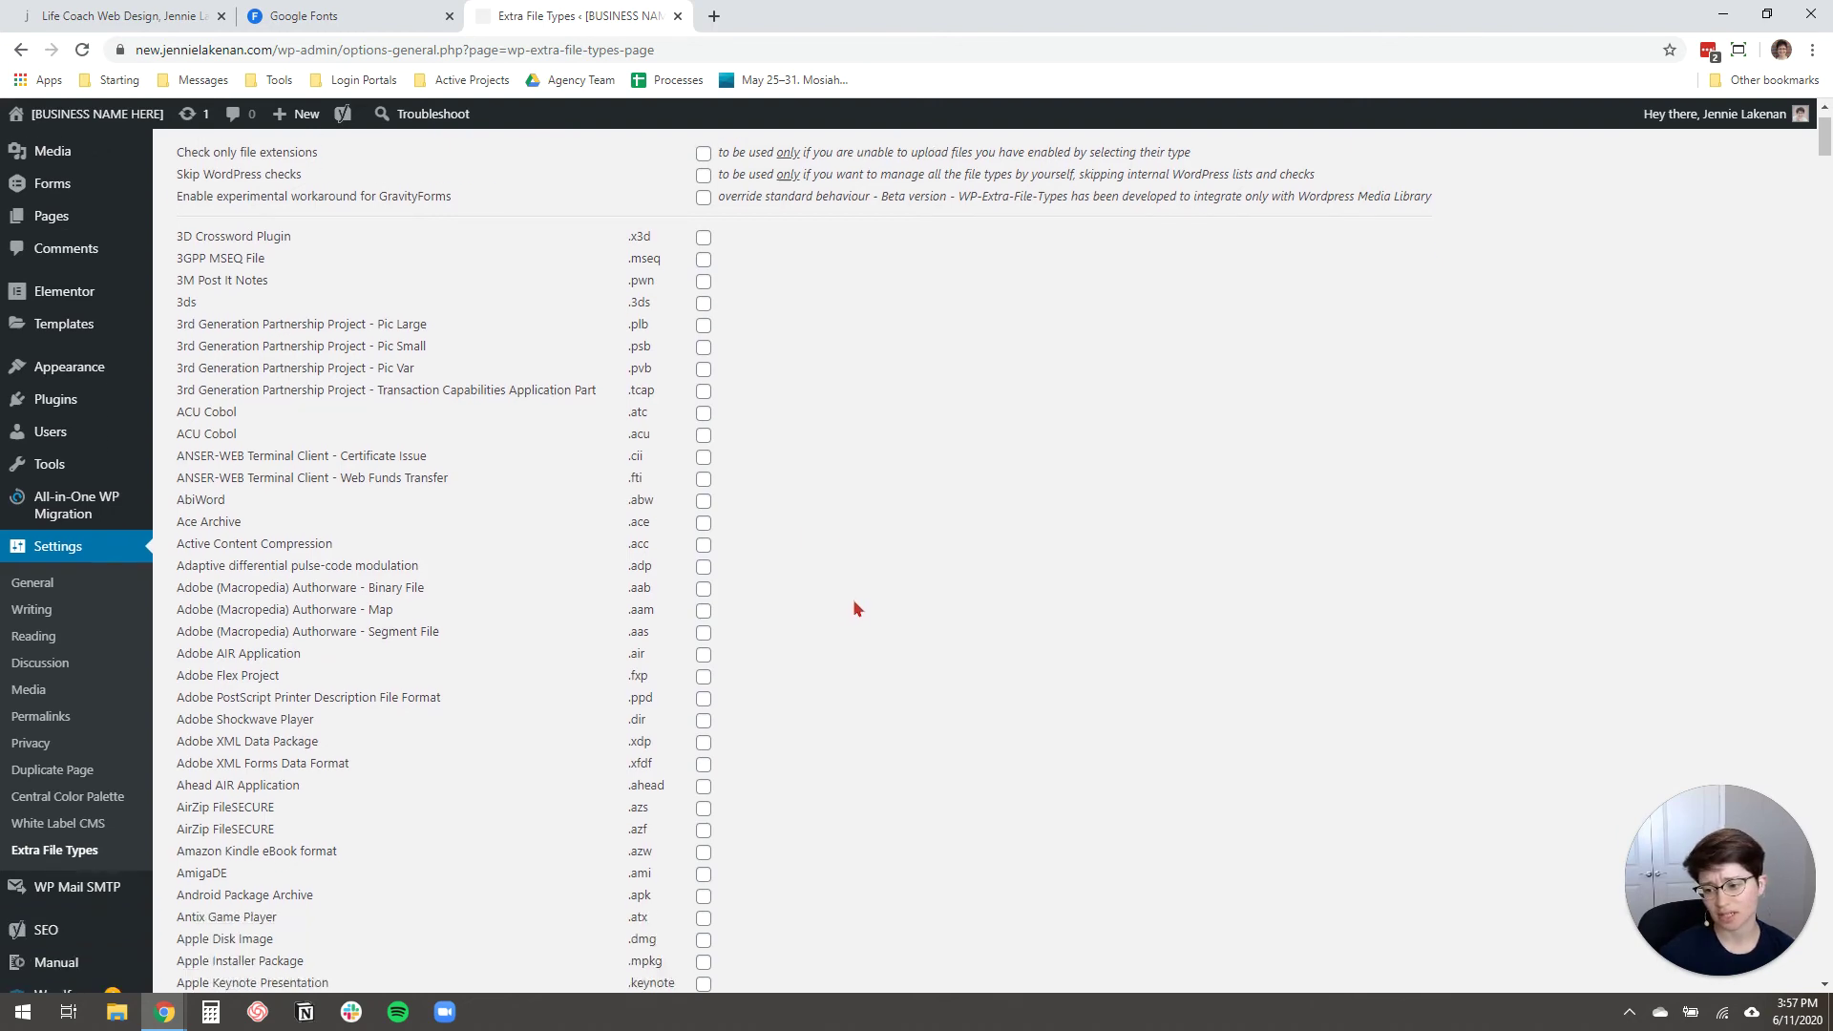
{"action": "scroll", "coordinate": [852, 602], "scroll_direction": "up", "scroll_amount": 5}
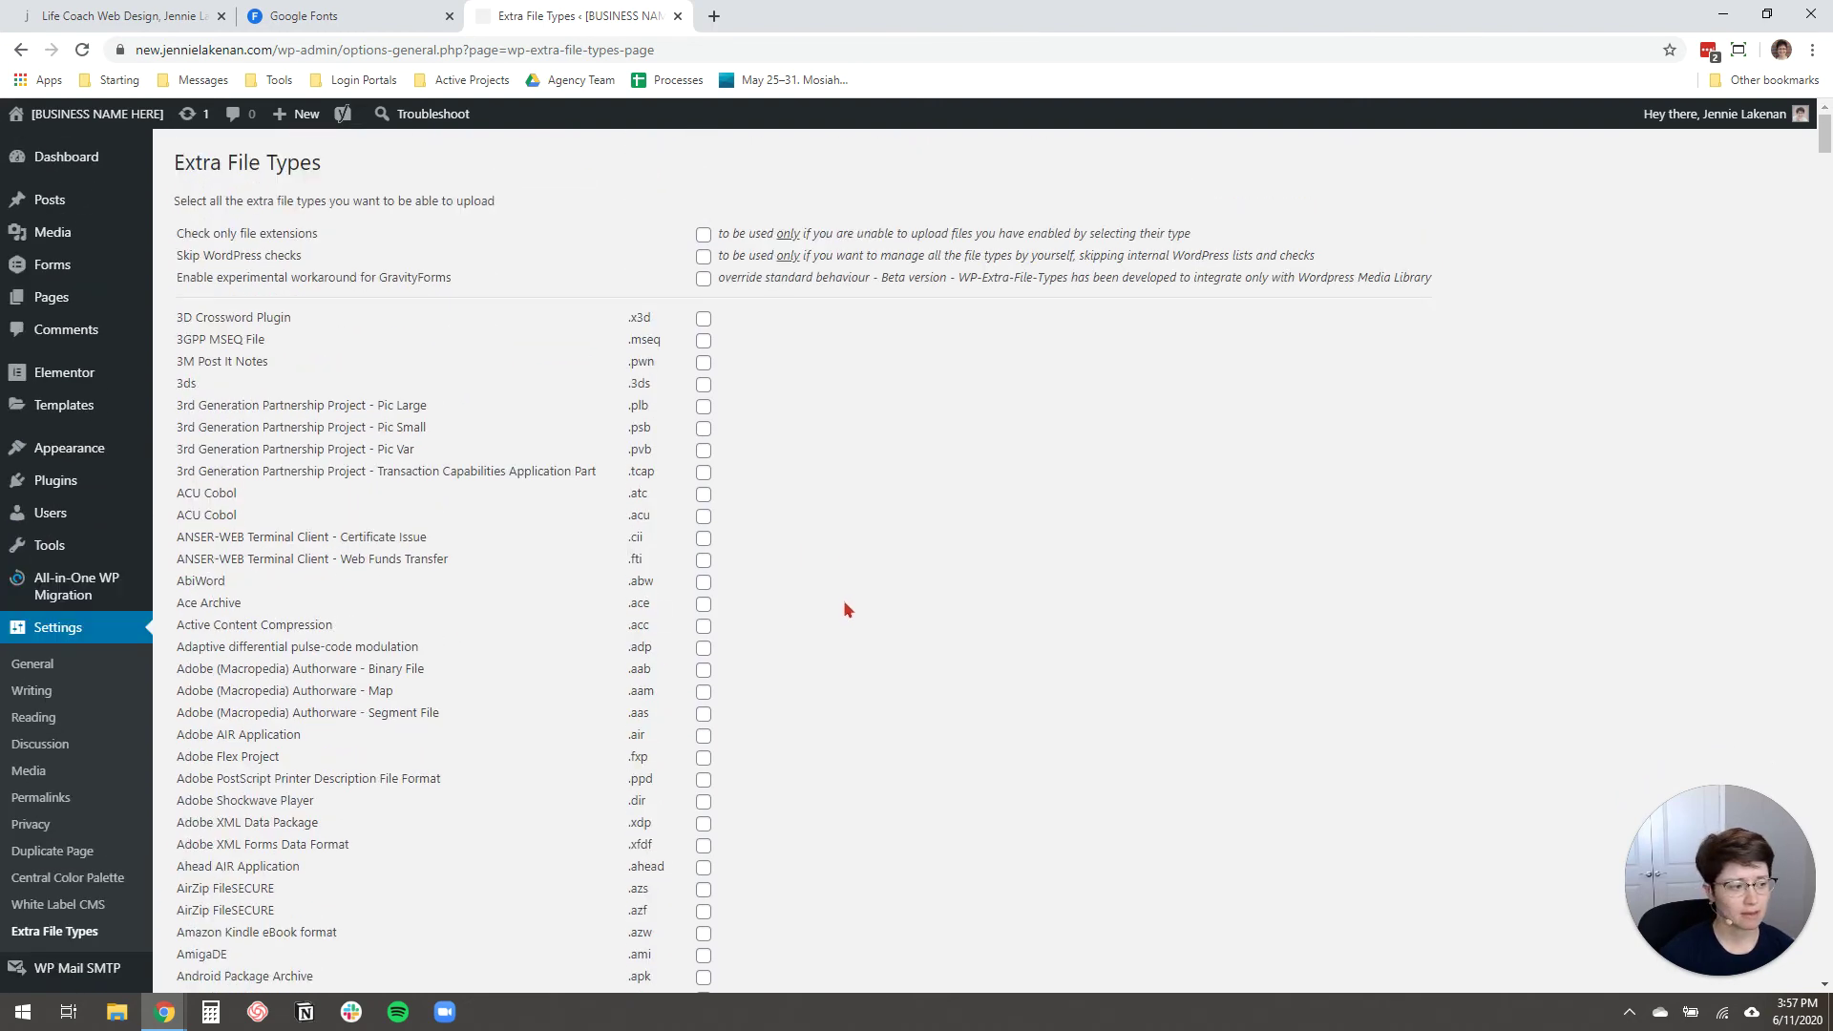
{"action": "scroll", "coordinate": [840, 579], "scroll_direction": "down", "scroll_amount": 10}
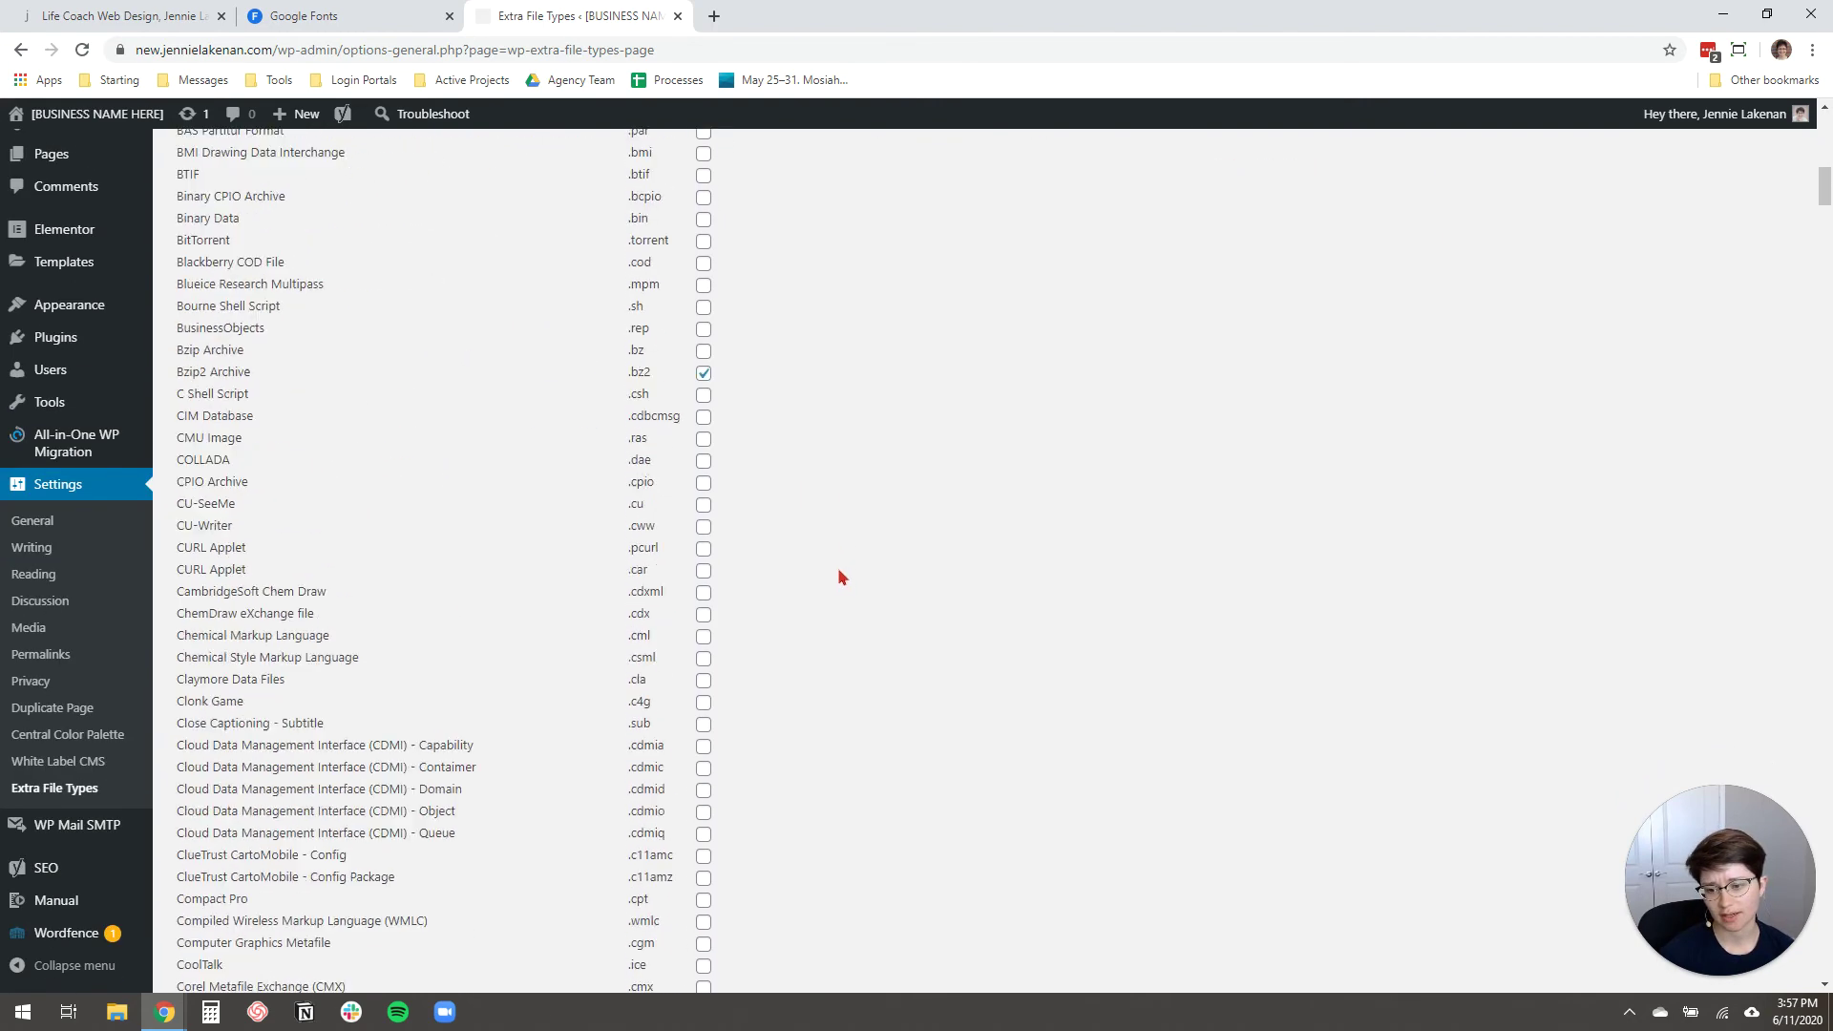
{"action": "scroll", "coordinate": [840, 573], "scroll_direction": "down", "scroll_amount": 20}
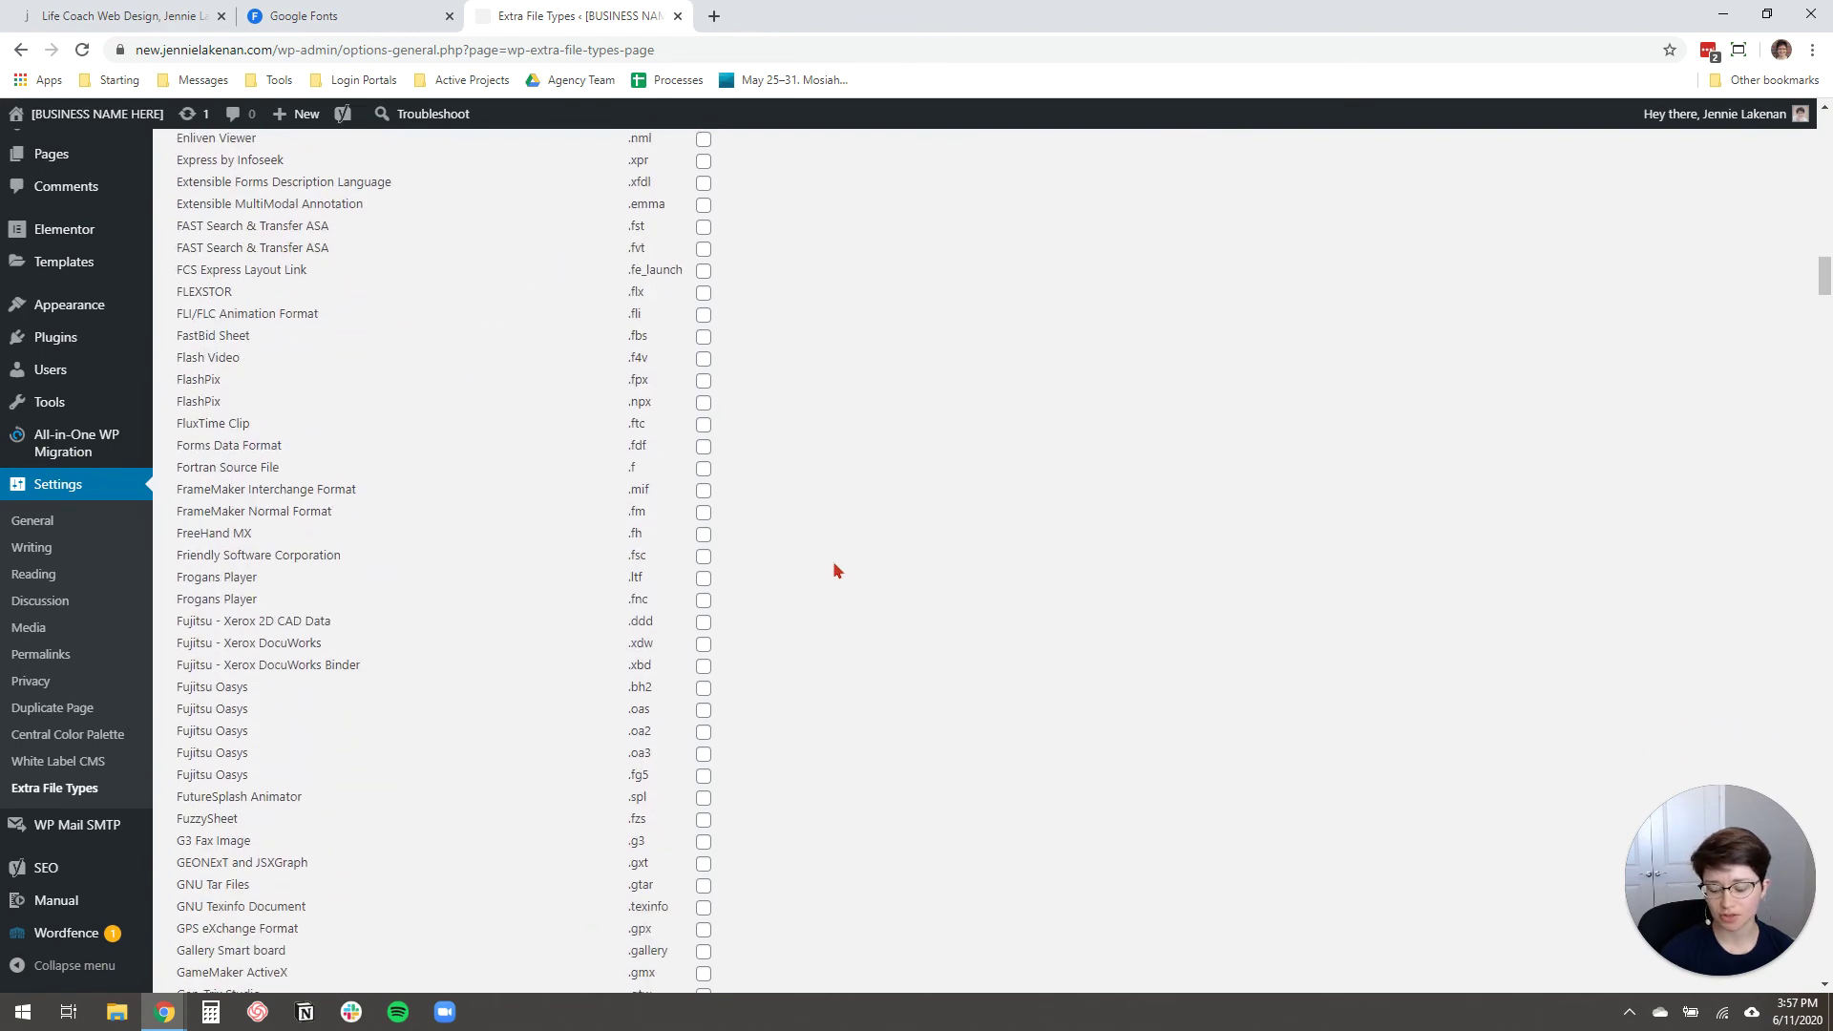
{"action": "key", "text": "ctrl+f"}
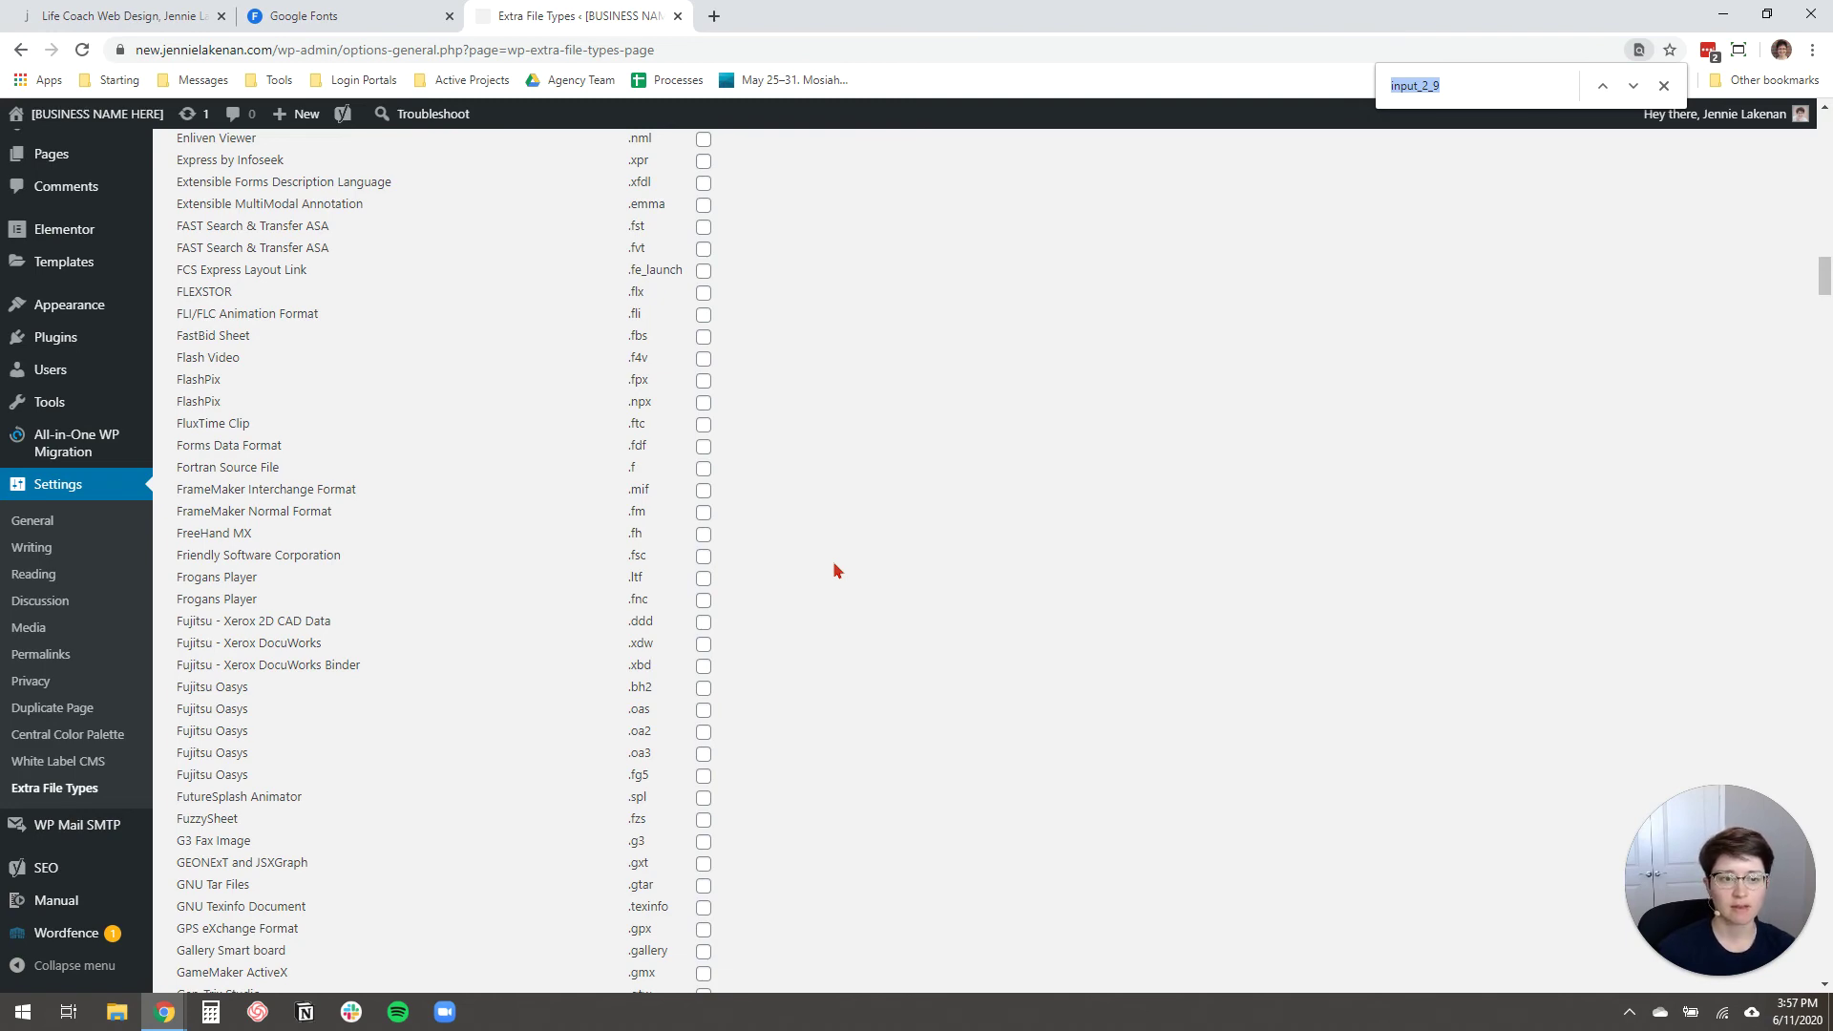
{"action": "type", "text": "otf"}
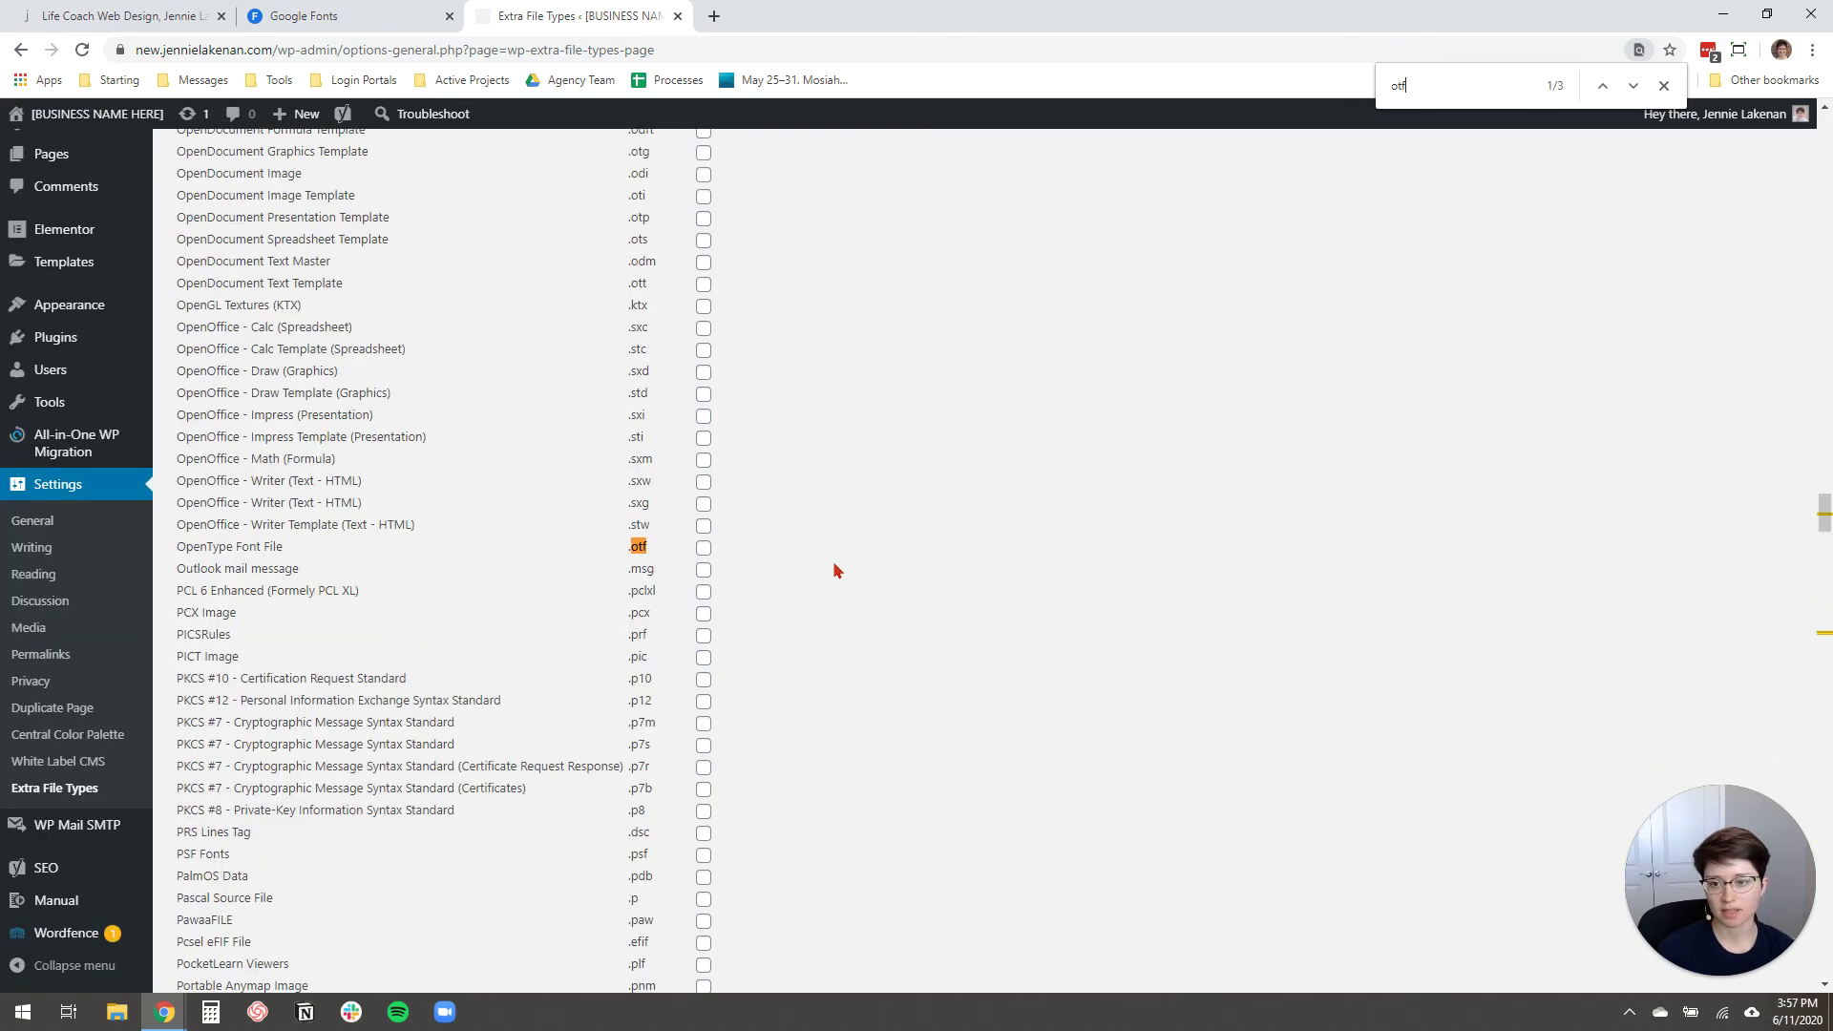
{"action": "left_click_drag", "start_coordinate": [1372, 86], "coordinate": [1406, 86]}
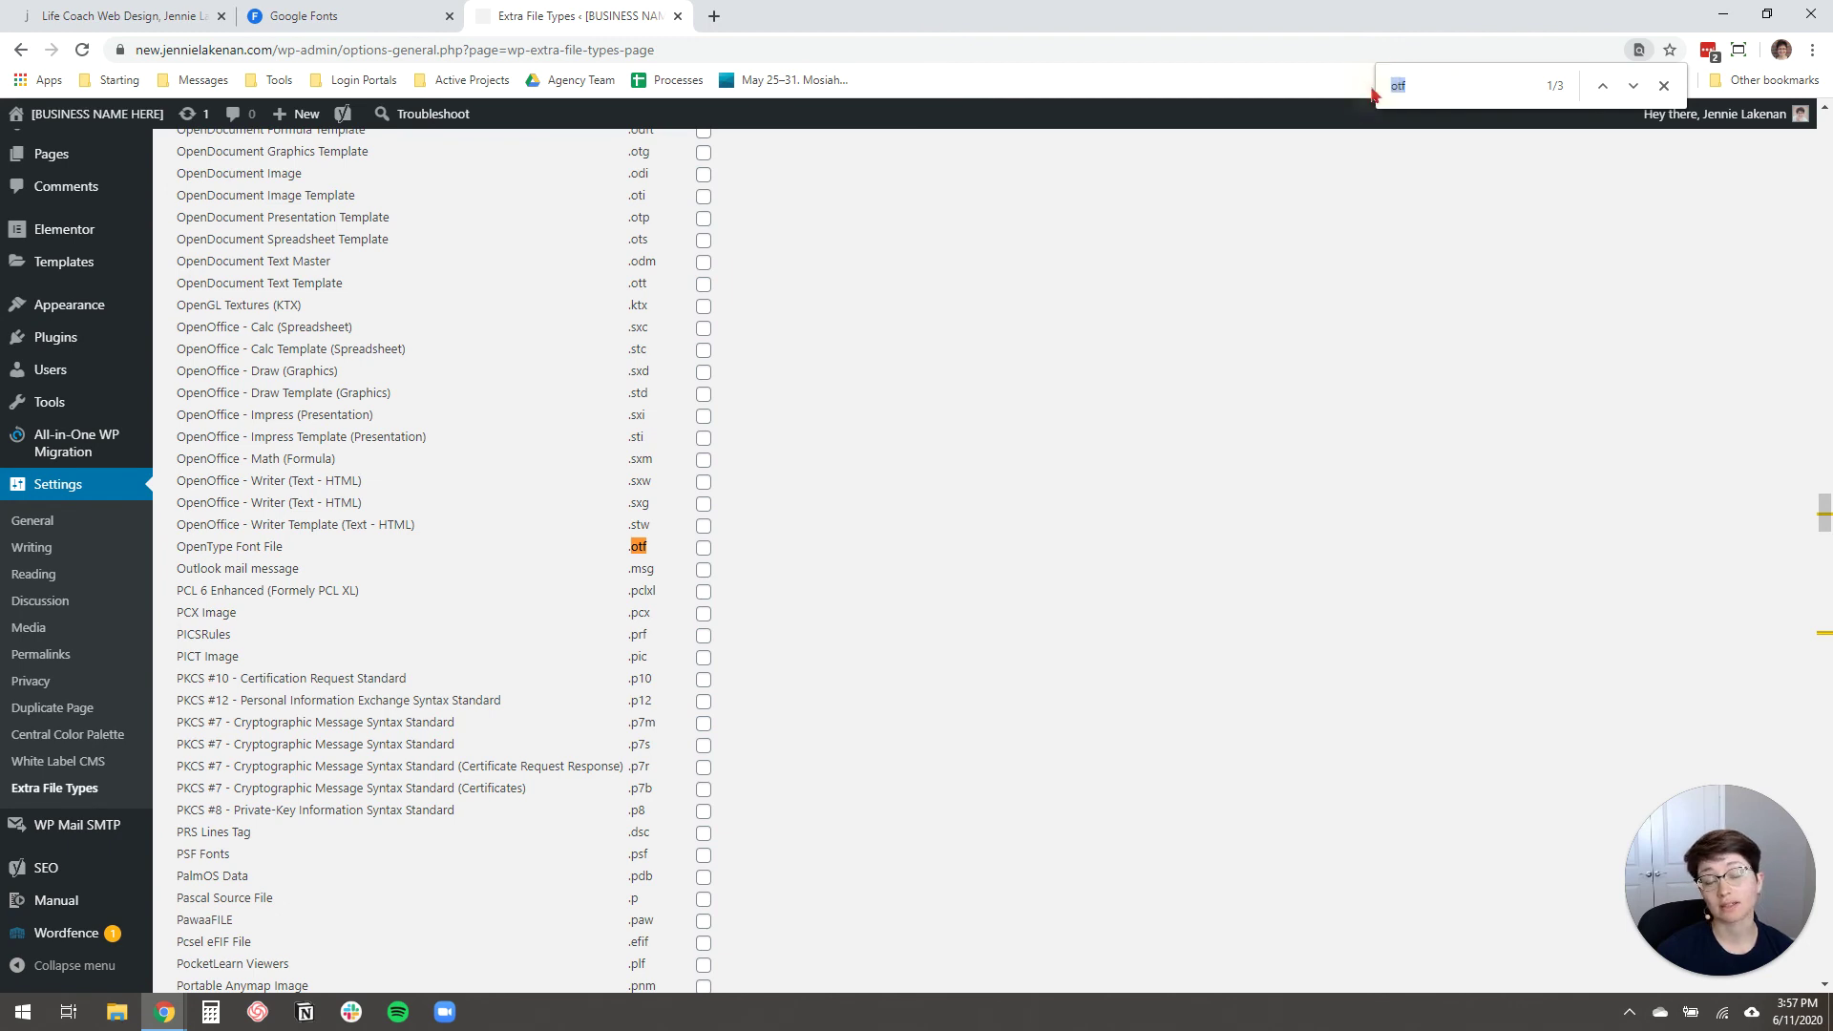
{"action": "left_click", "coordinate": [1432, 91]}
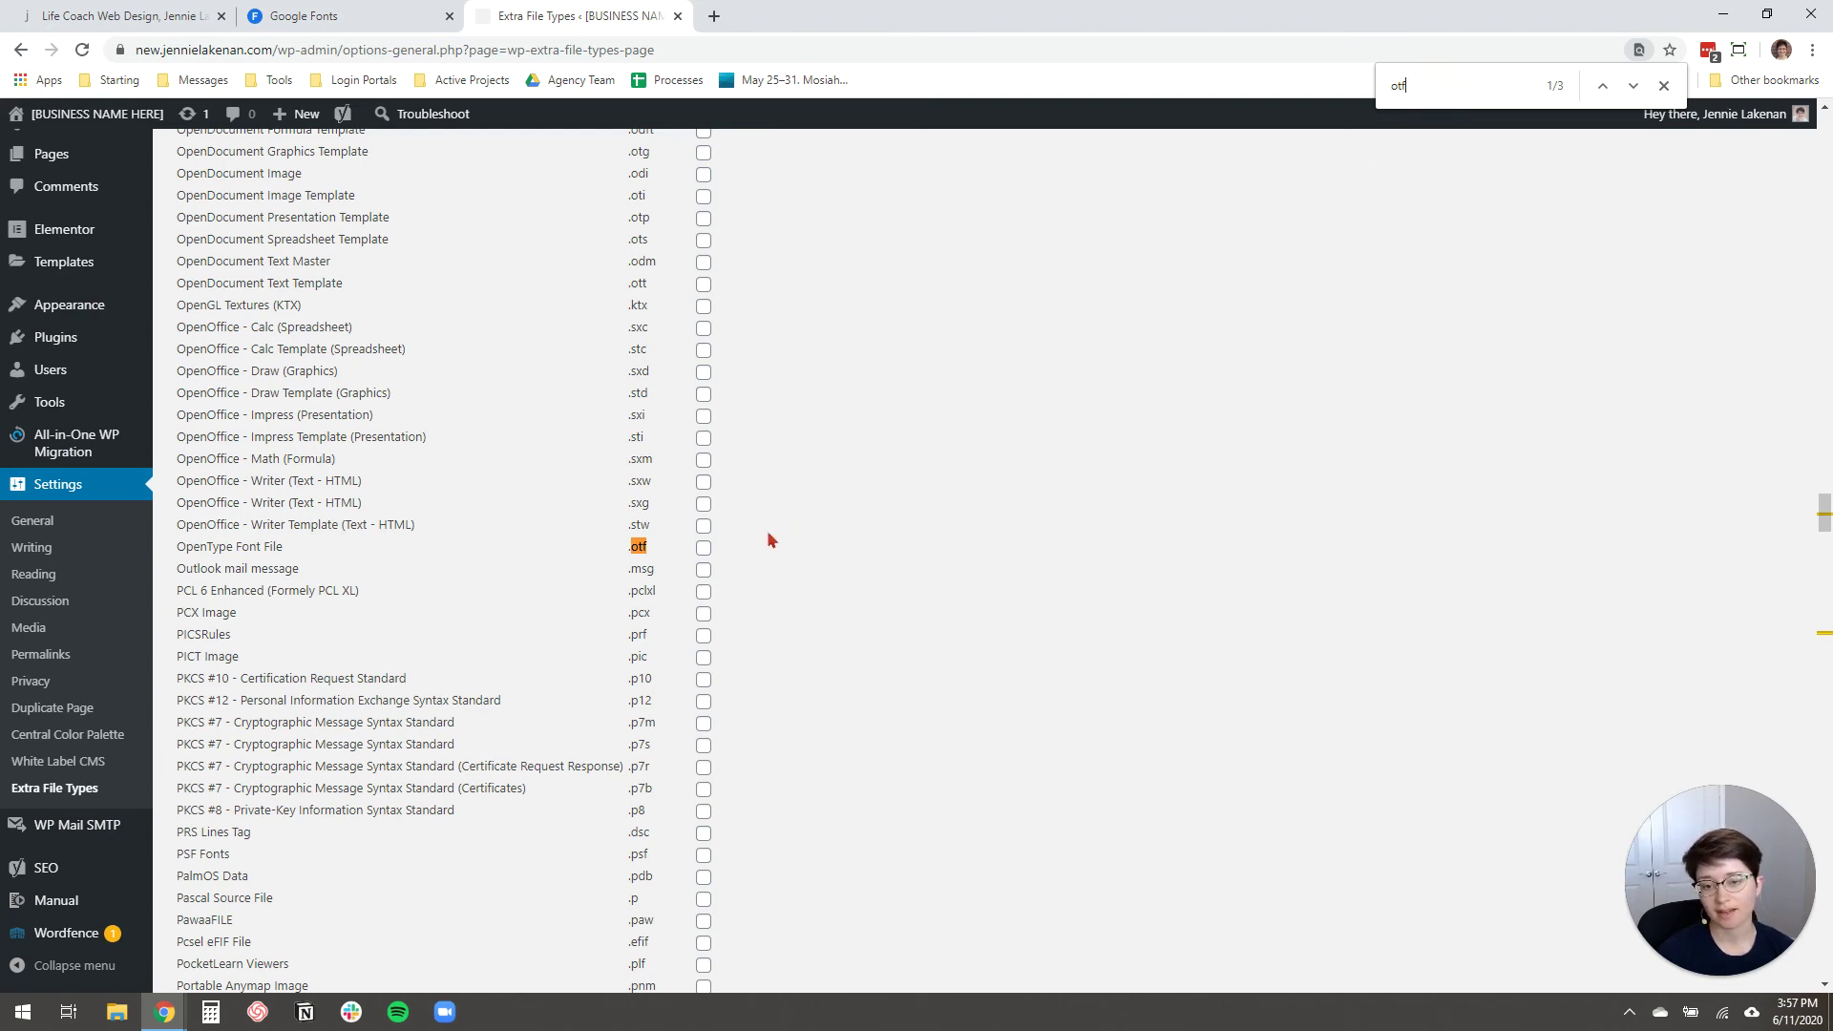
{"action": "left_click_drag", "start_coordinate": [1428, 86], "coordinate": [1365, 86]}
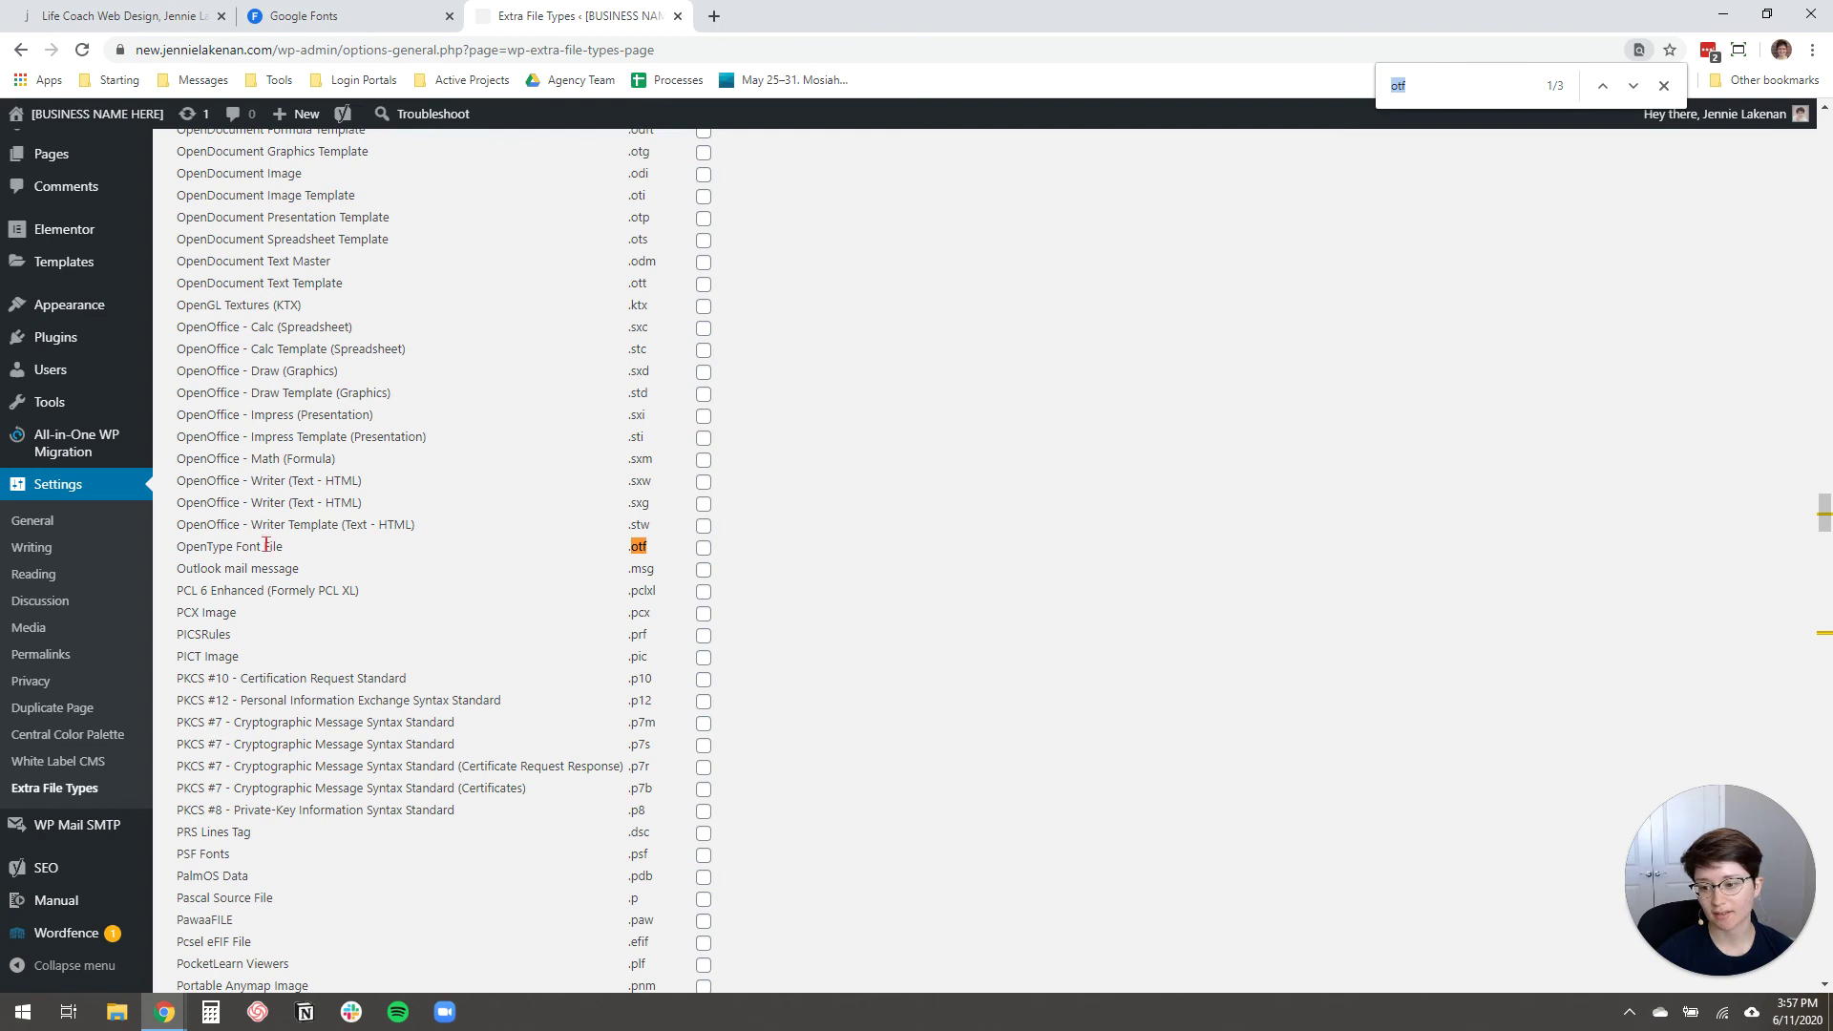
{"action": "left_click", "coordinate": [704, 549]}
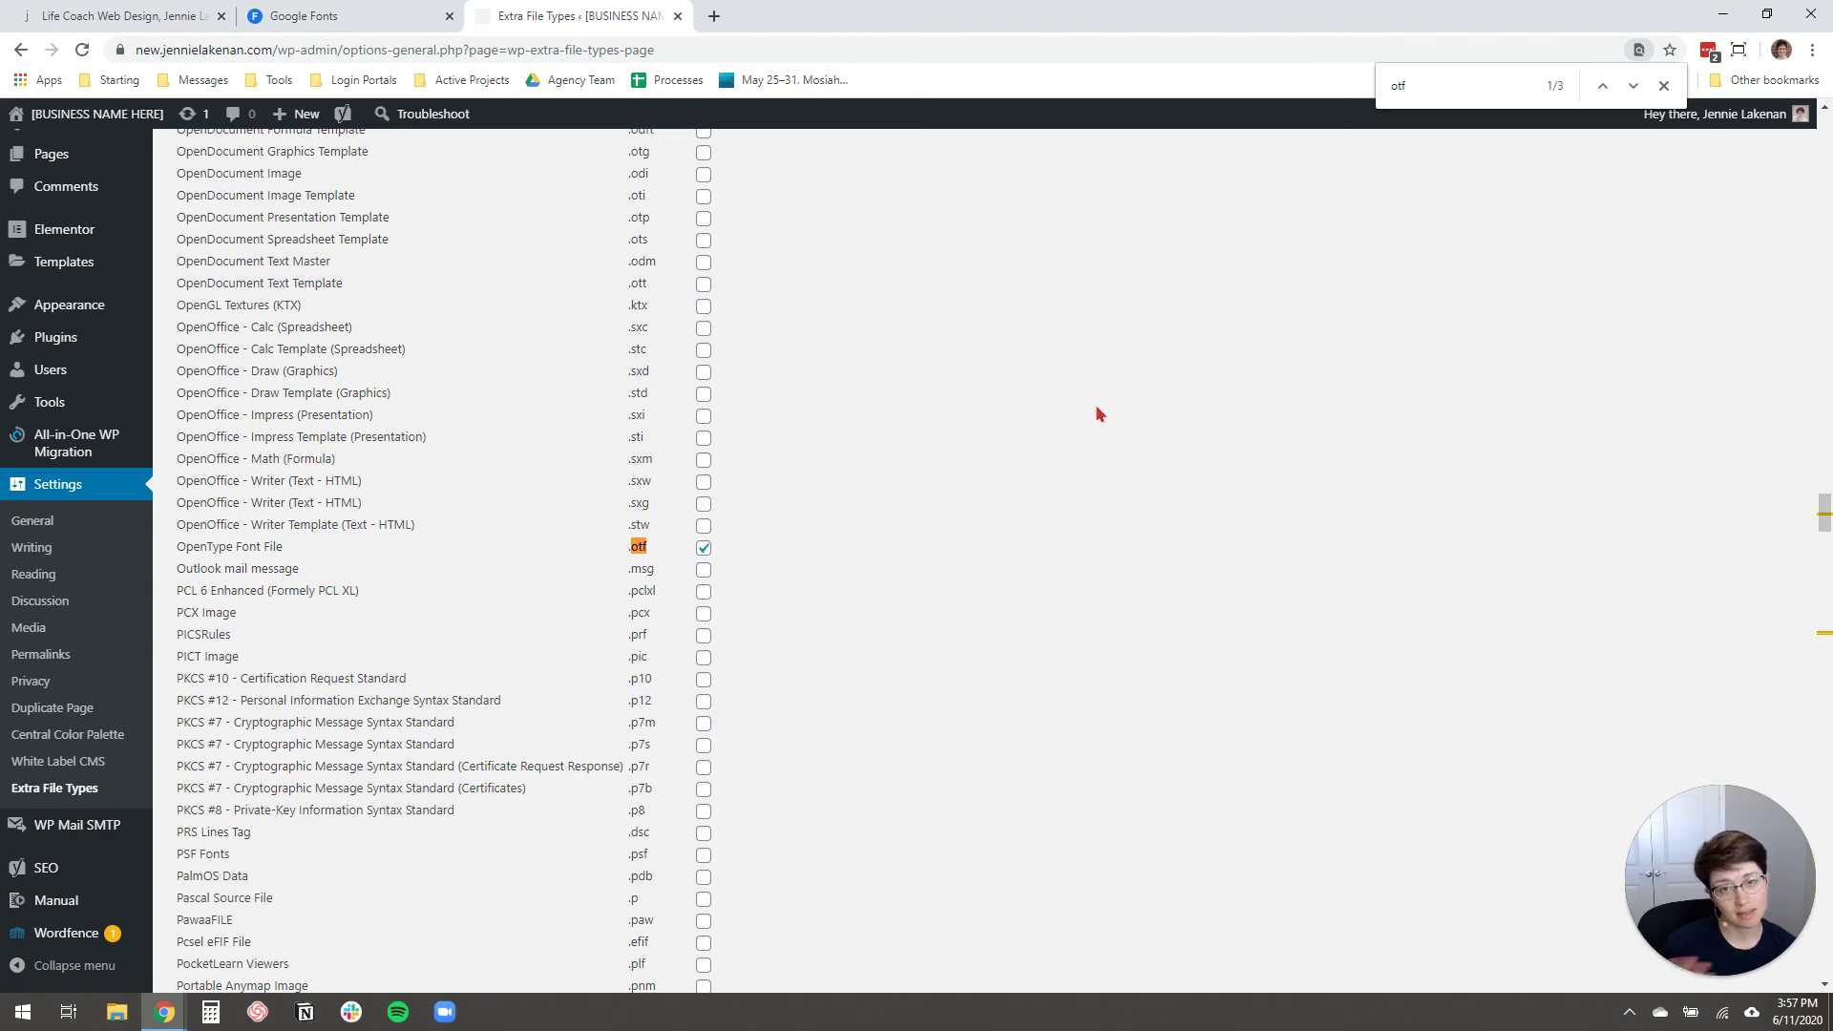
Step: Save the Extra File Types settings with .otf uploads allowed
{"action": "left_click", "coordinate": [1665, 86]}
{"action": "scroll", "coordinate": [673, 609], "scroll_direction": "down", "scroll_amount": 20}
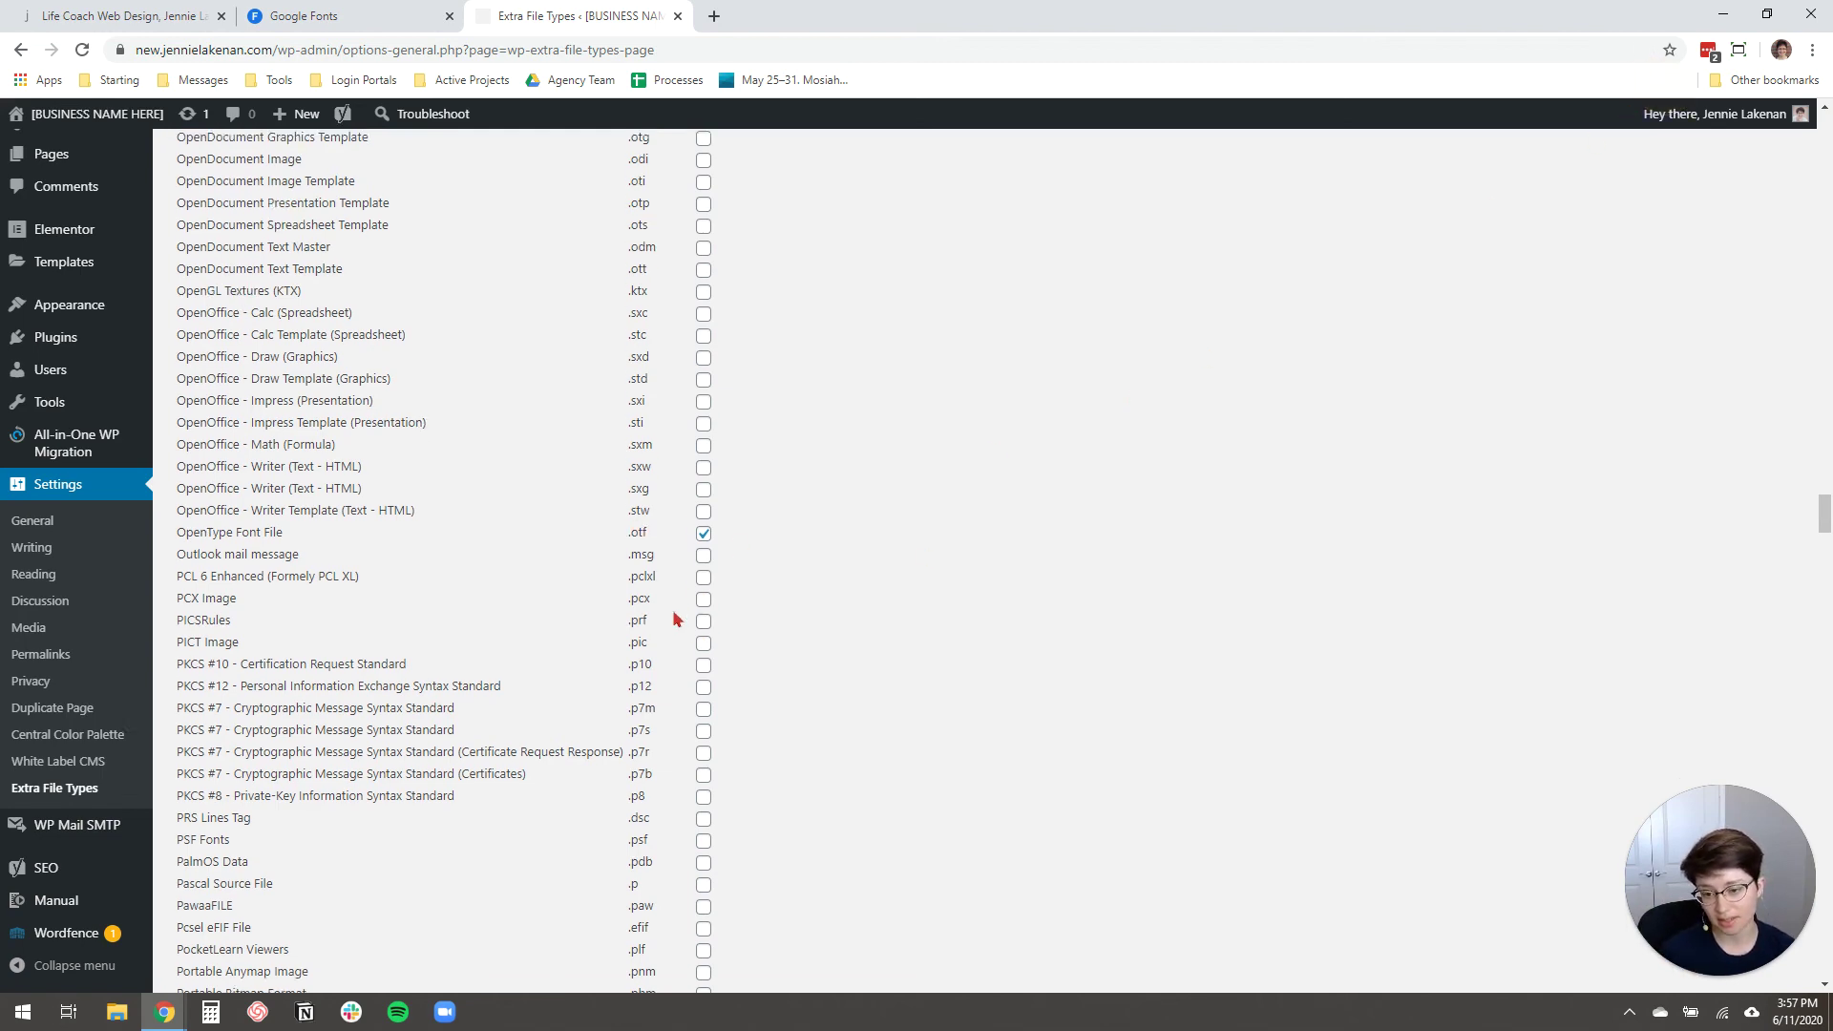
{"action": "scroll", "coordinate": [493, 567], "scroll_direction": "down", "scroll_amount": 20}
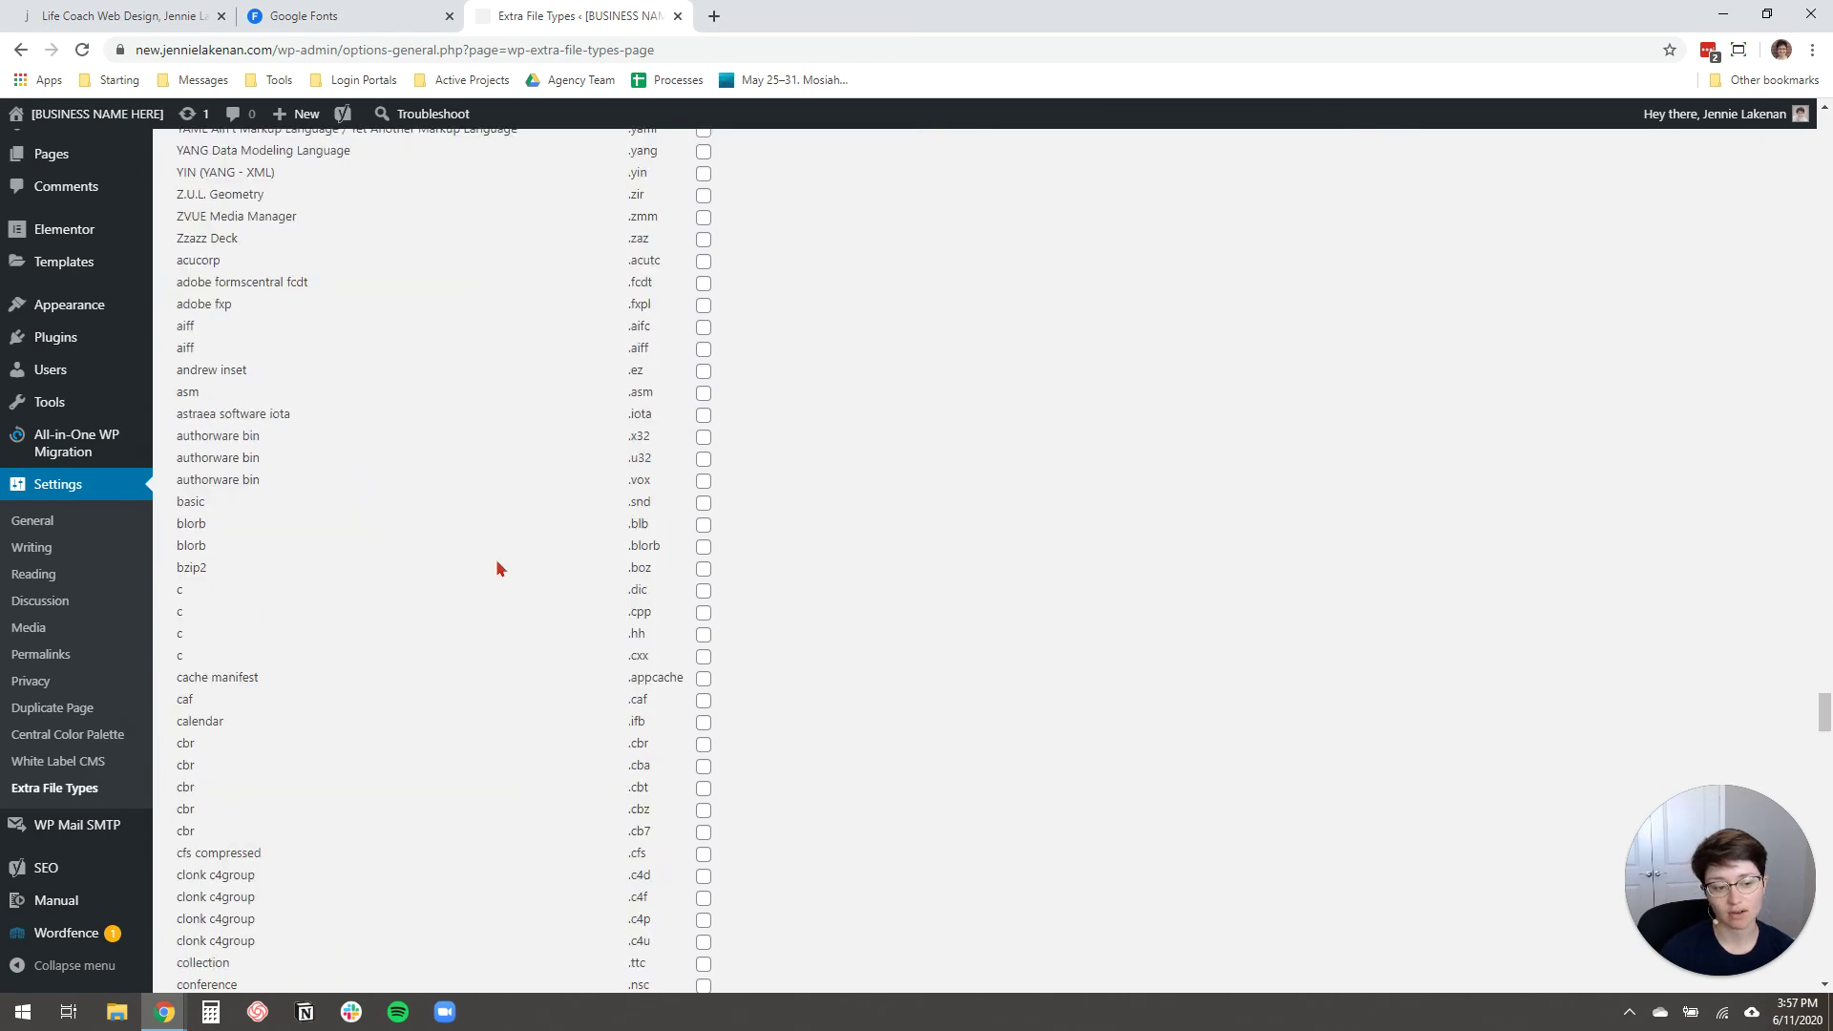
{"action": "scroll", "coordinate": [302, 898], "scroll_direction": "down", "scroll_amount": 20}
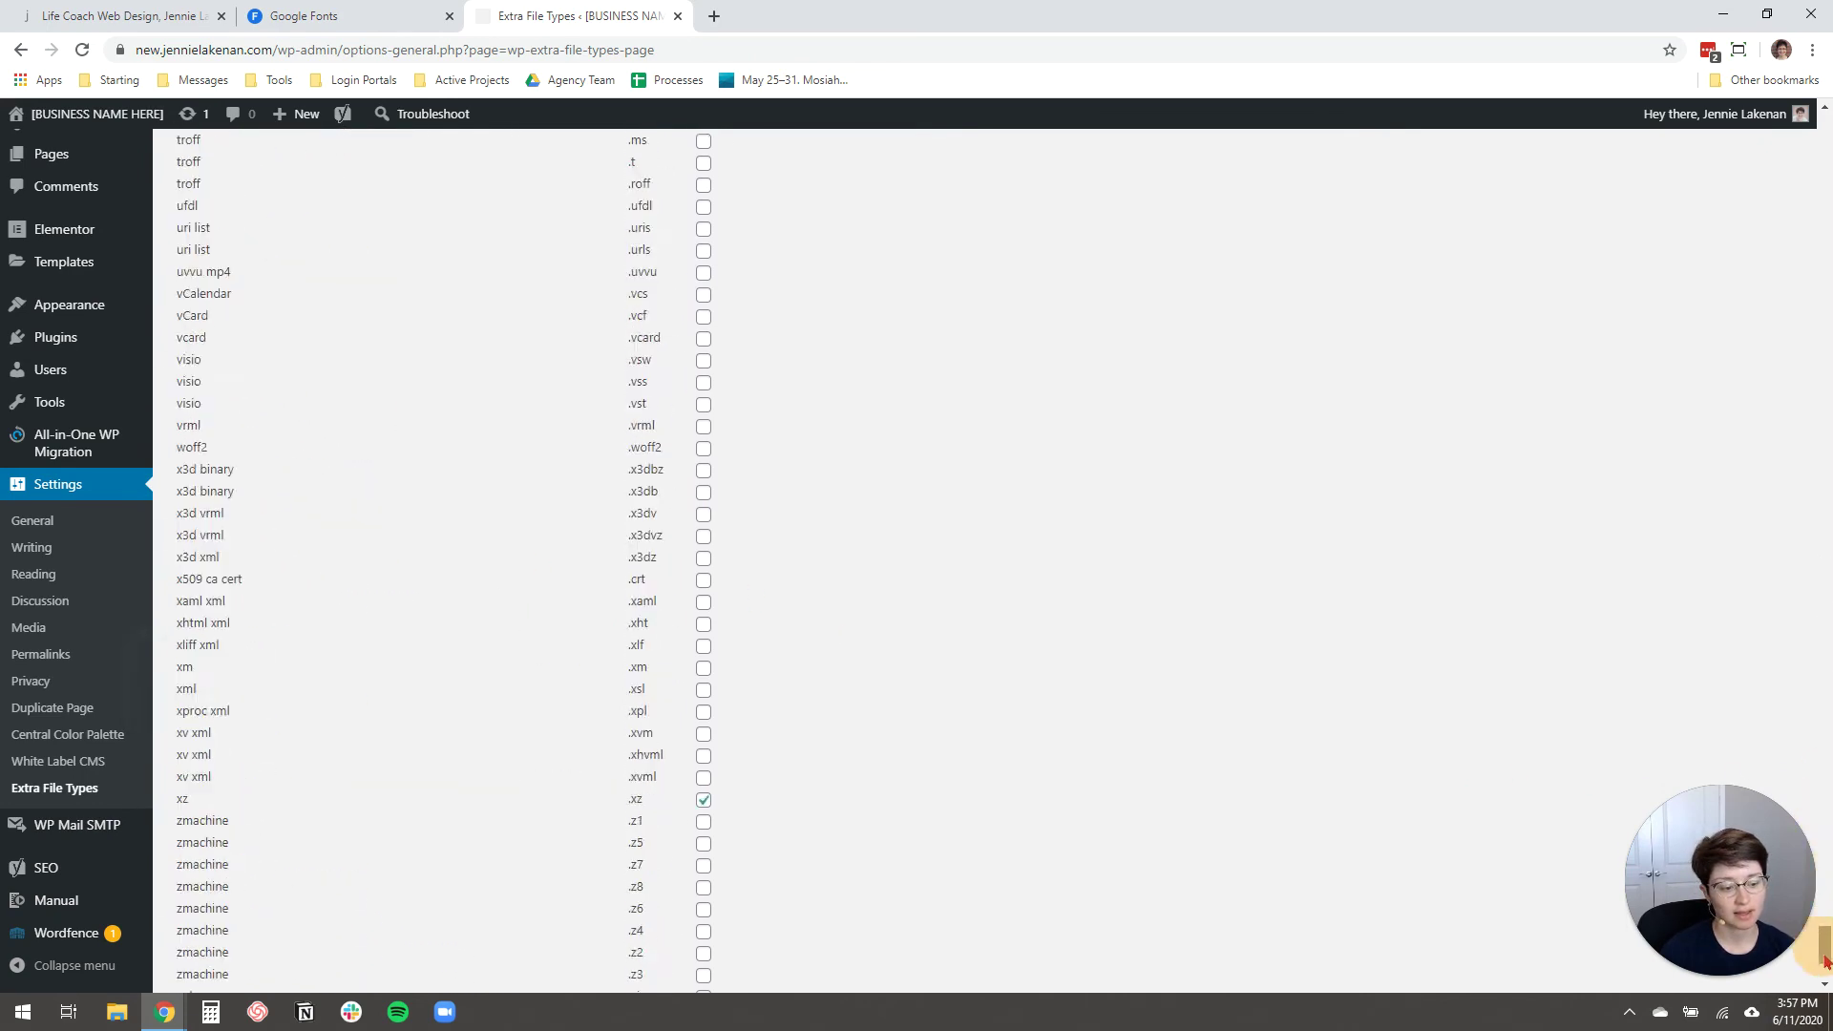
{"action": "left_click", "coordinate": [187, 905]}
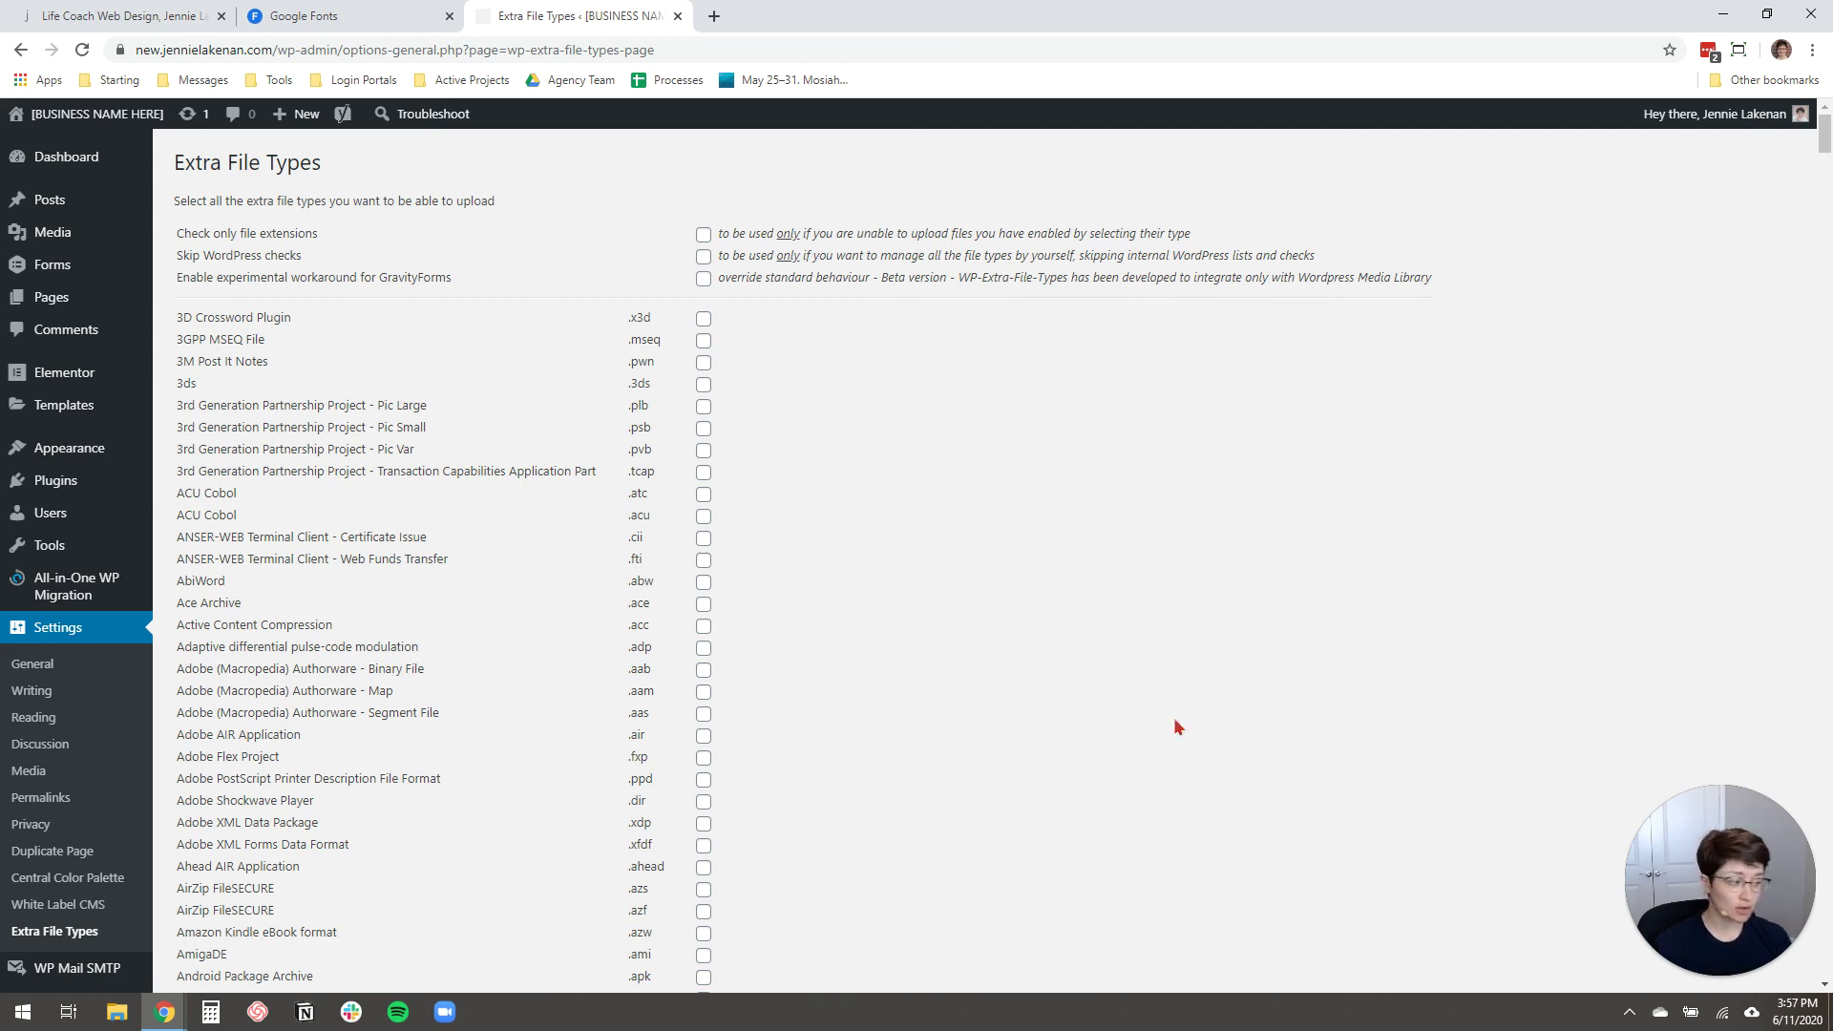
Step: Visit the live site's home page from the admin bar
{"action": "left_click", "coordinate": [59, 145]}
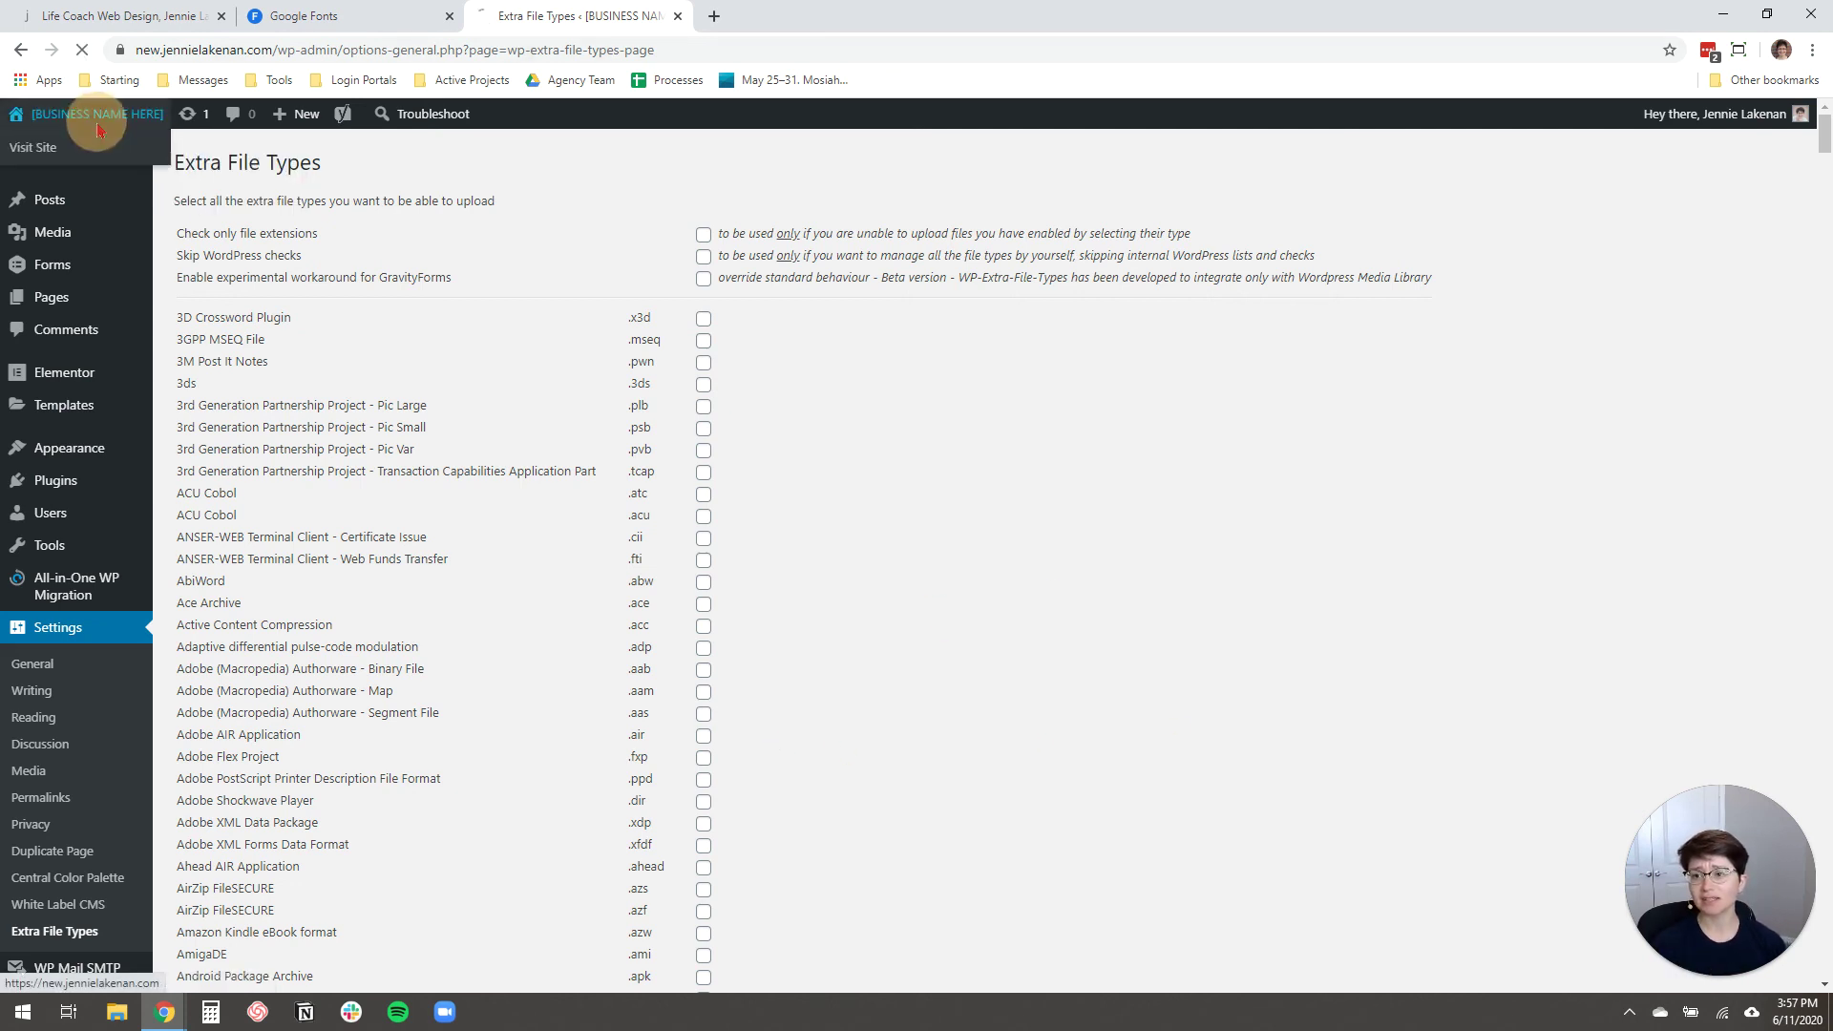